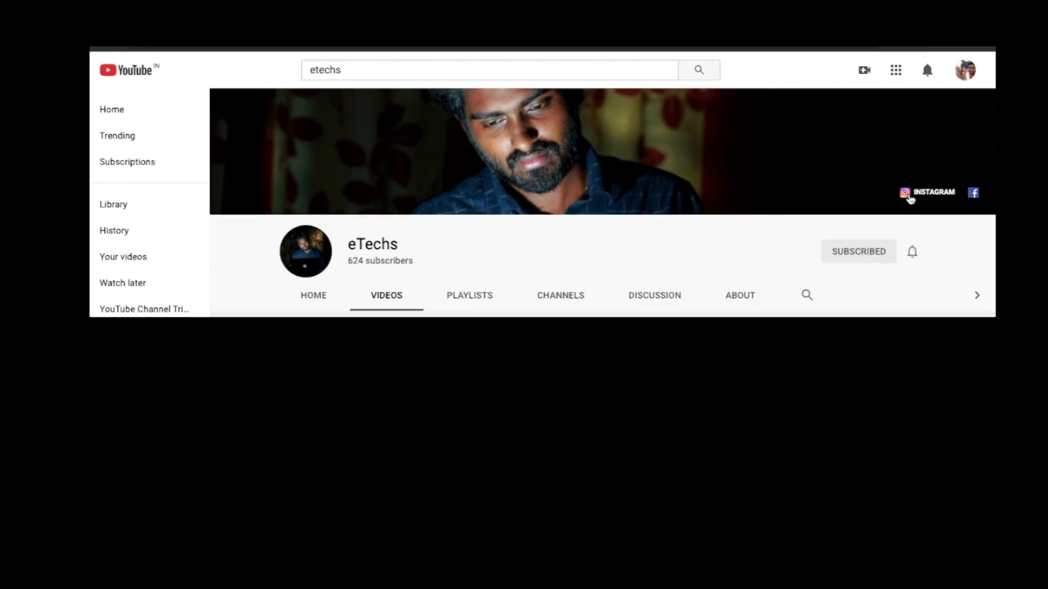
- Follow the INSTAGRAM link in the eTechs channel banner
{"action": "left_click", "coordinate": [908, 195]}
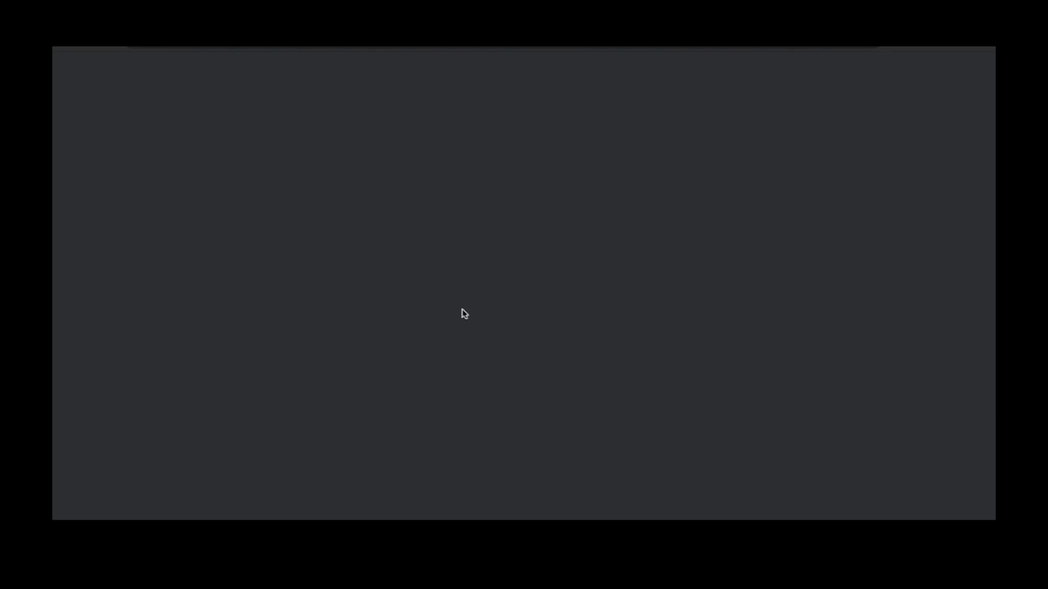
- Scroll down through the eTechs Instagram post grid and back up to the top
{"action": "scroll", "coordinate": [462, 315], "scroll_direction": "down", "scroll_amount": 8}
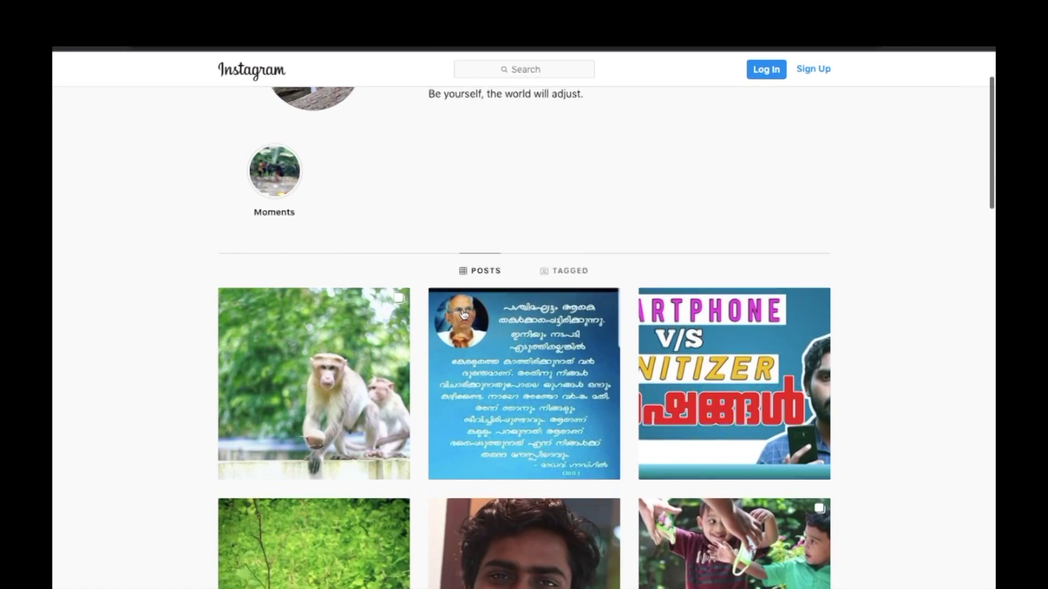
{"action": "scroll", "coordinate": [463, 315], "scroll_direction": "down", "scroll_amount": 10}
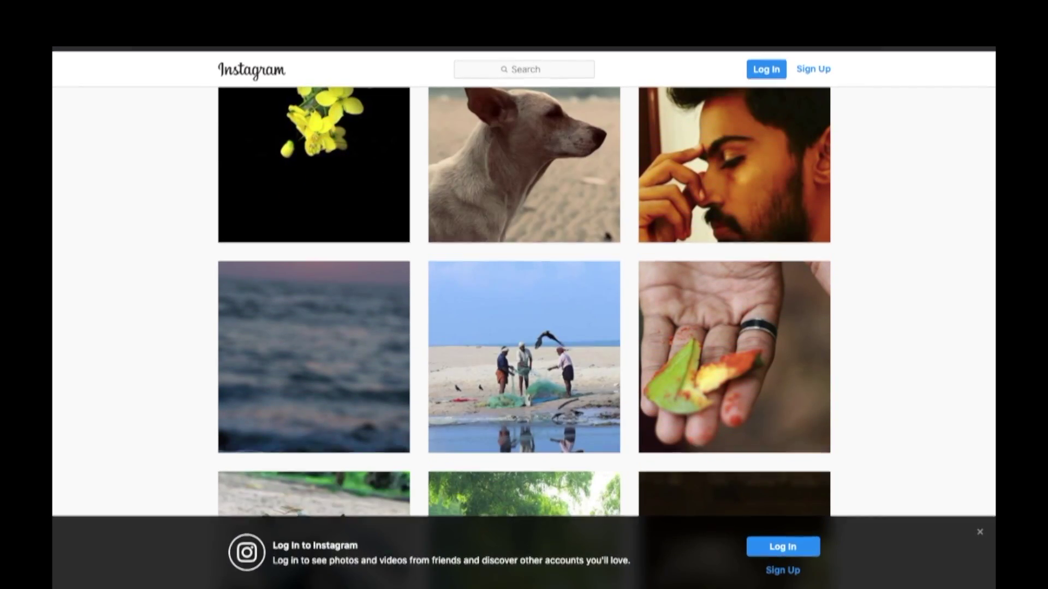
{"action": "scroll", "coordinate": [405, 219], "scroll_direction": "down", "scroll_amount": 10}
{"action": "scroll", "coordinate": [405, 219], "scroll_direction": "up", "scroll_amount": 20}
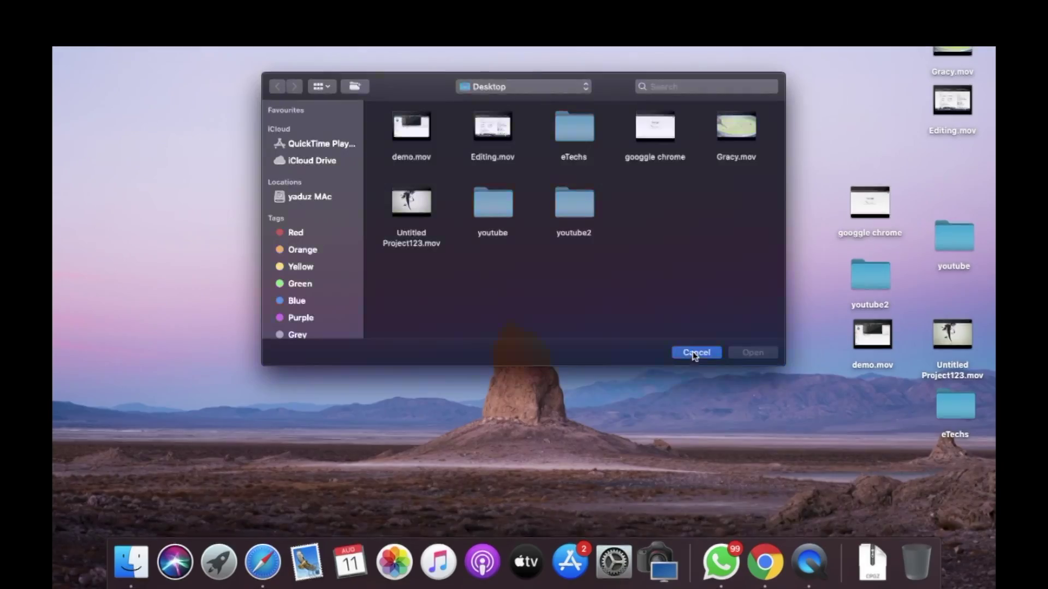
- Dismiss the save prompt, then search 'YOU' in Chrome and open the YouTube site
{"action": "left_click", "coordinate": [693, 355]}
{"action": "left_click", "coordinate": [765, 562]}
{"action": "left_click", "coordinate": [457, 271]}
{"action": "type", "text": "YOUtube"}
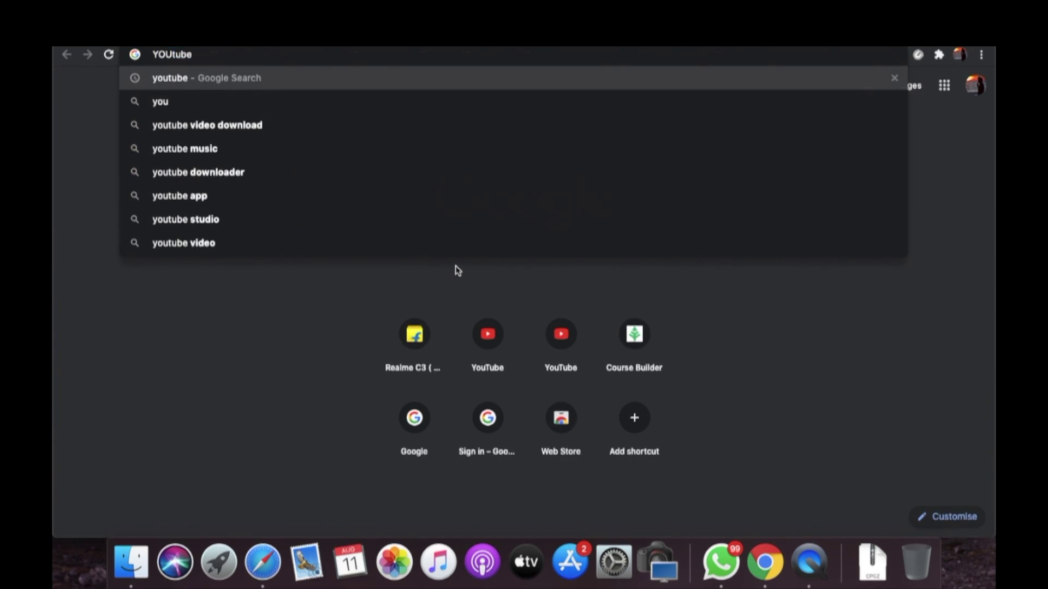
{"action": "key", "text": "Return"}
{"action": "left_click", "coordinate": [208, 207]}
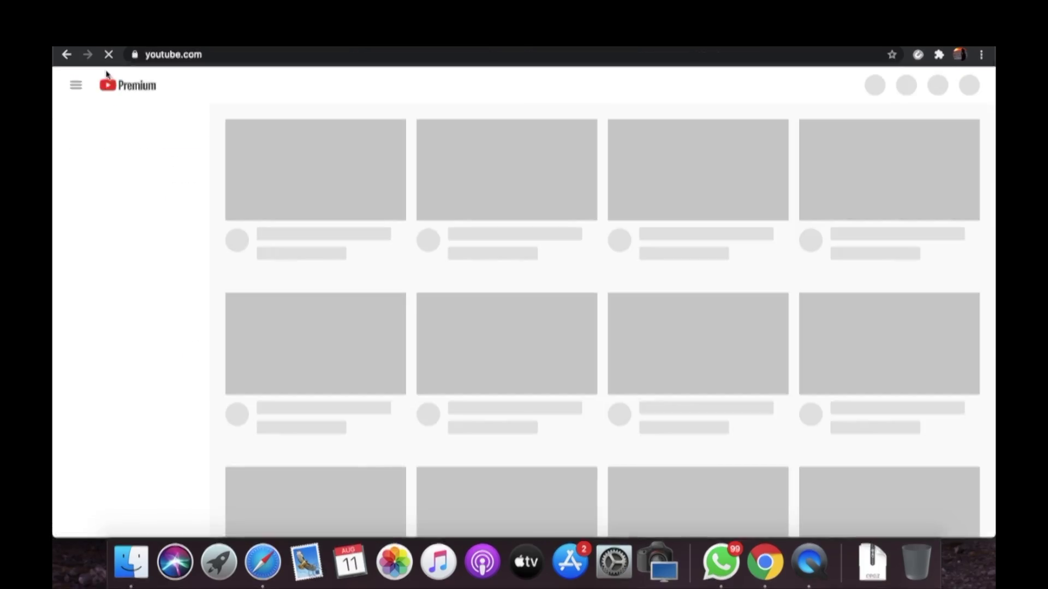
- Go to Your channel, check the empty VIDEOS tab, then return to HOME
{"action": "left_click", "coordinate": [965, 70]}
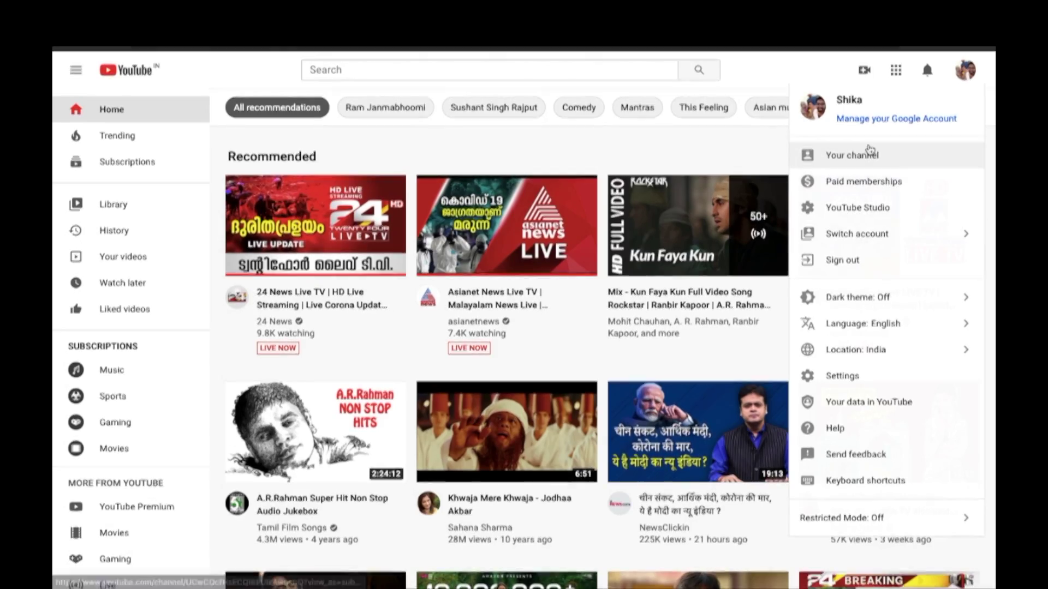
{"action": "left_click", "coordinate": [868, 156]}
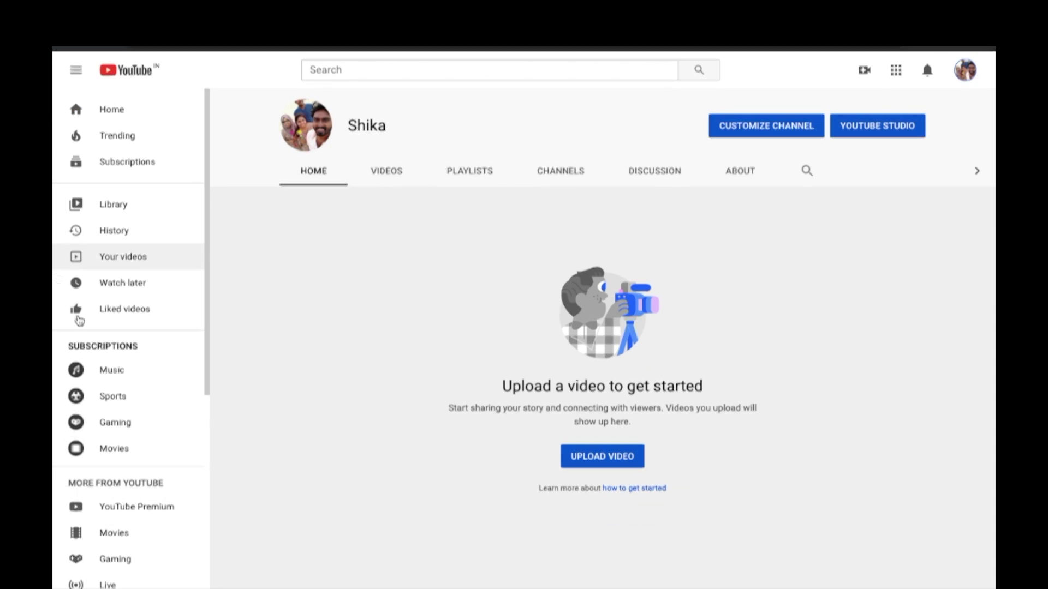
{"action": "left_click", "coordinate": [388, 175]}
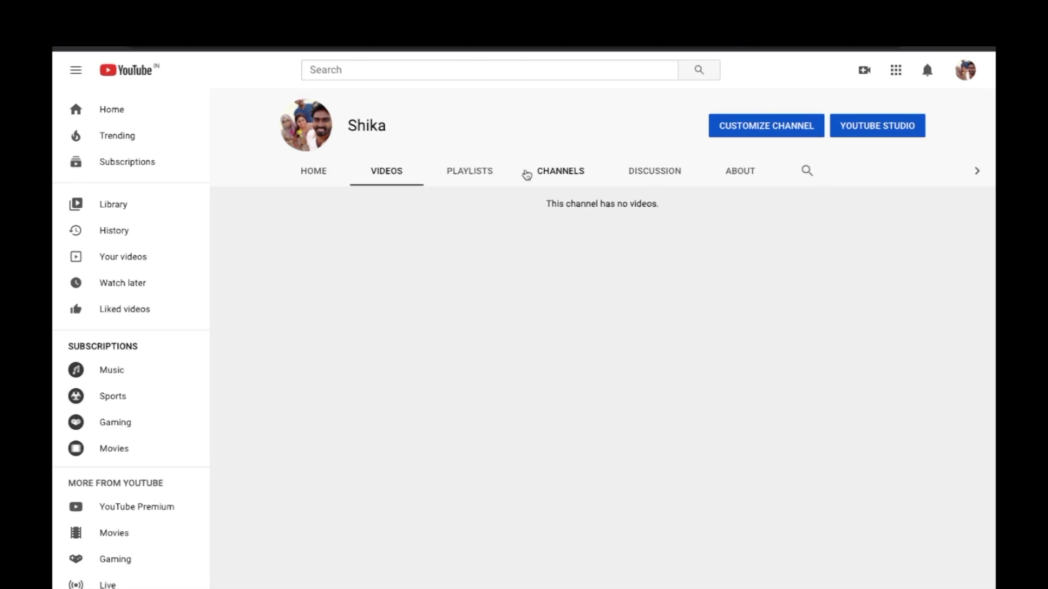
{"action": "left_click", "coordinate": [326, 172]}
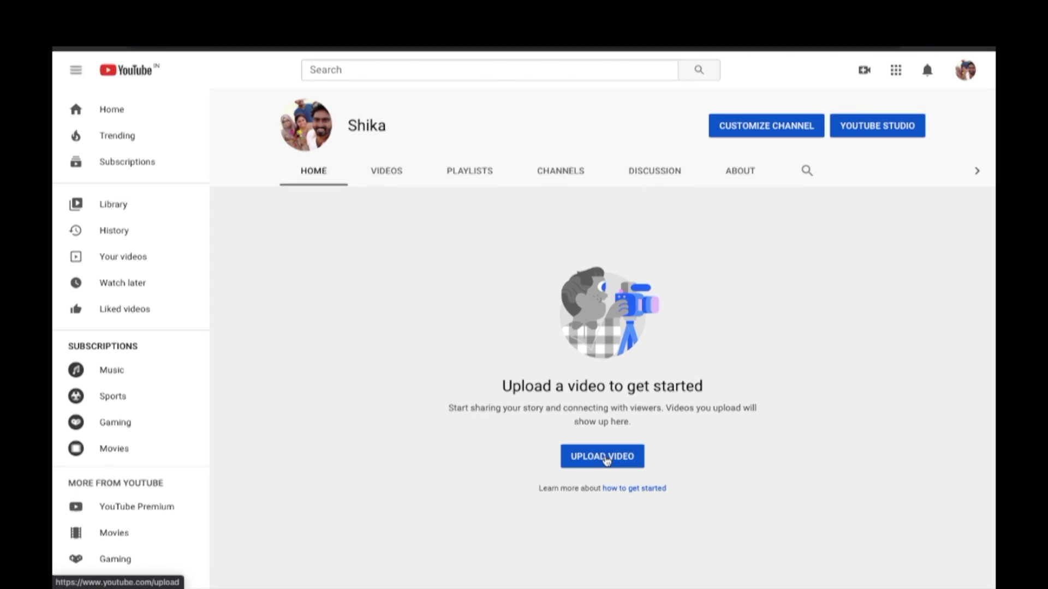
- Upload demo.mov from Users > home > Desktop using UPLOAD VIDEO and SELECT FILES
{"action": "left_click", "coordinate": [606, 460]}
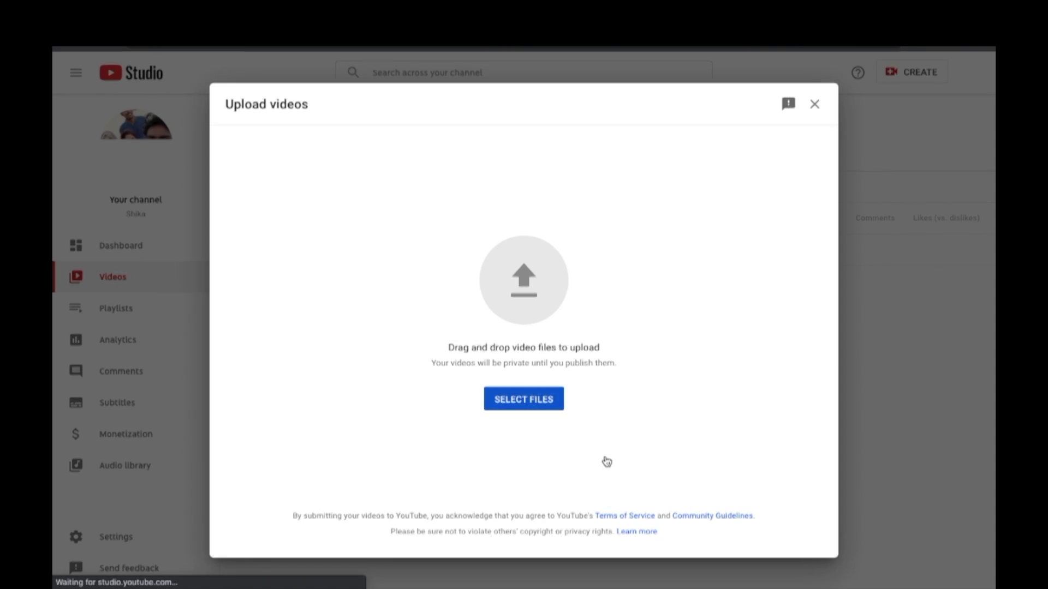
{"action": "left_click", "coordinate": [524, 399]}
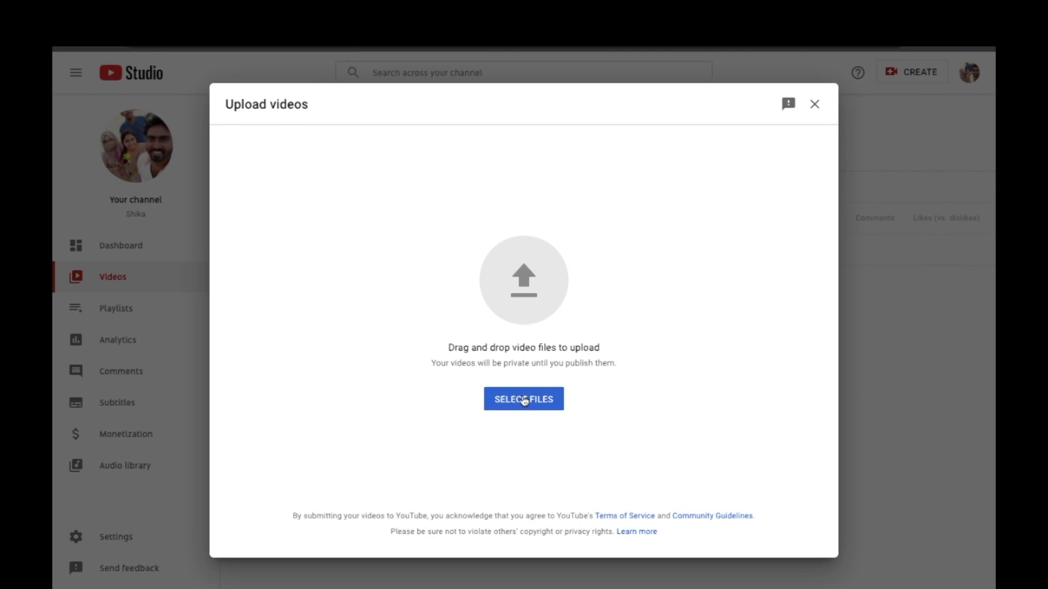
{"action": "left_click", "coordinate": [305, 107]}
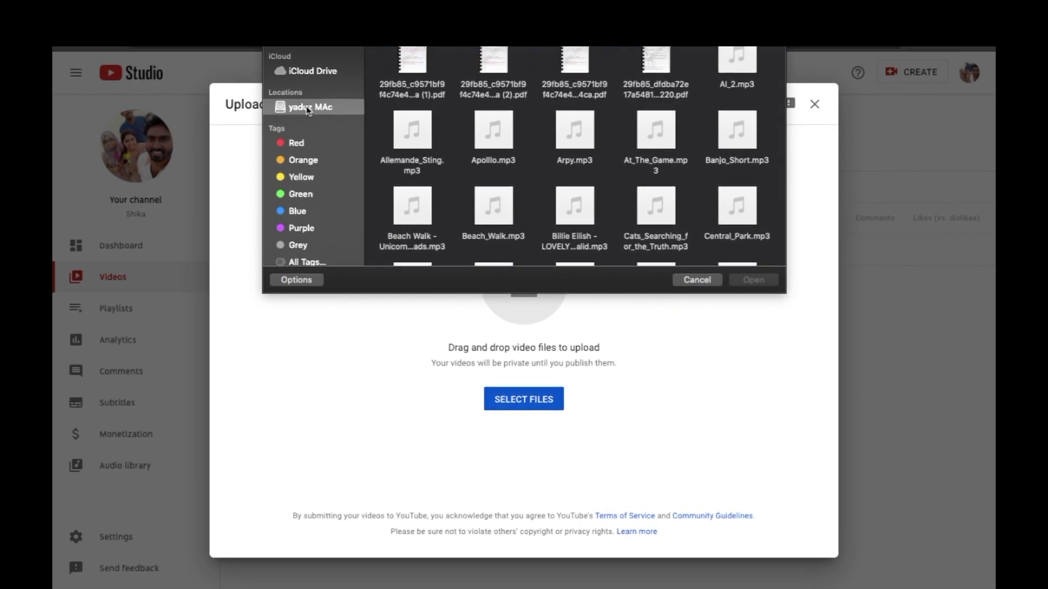
{"action": "double_click", "coordinate": [630, 58]}
{"action": "double_click", "coordinate": [471, 65]}
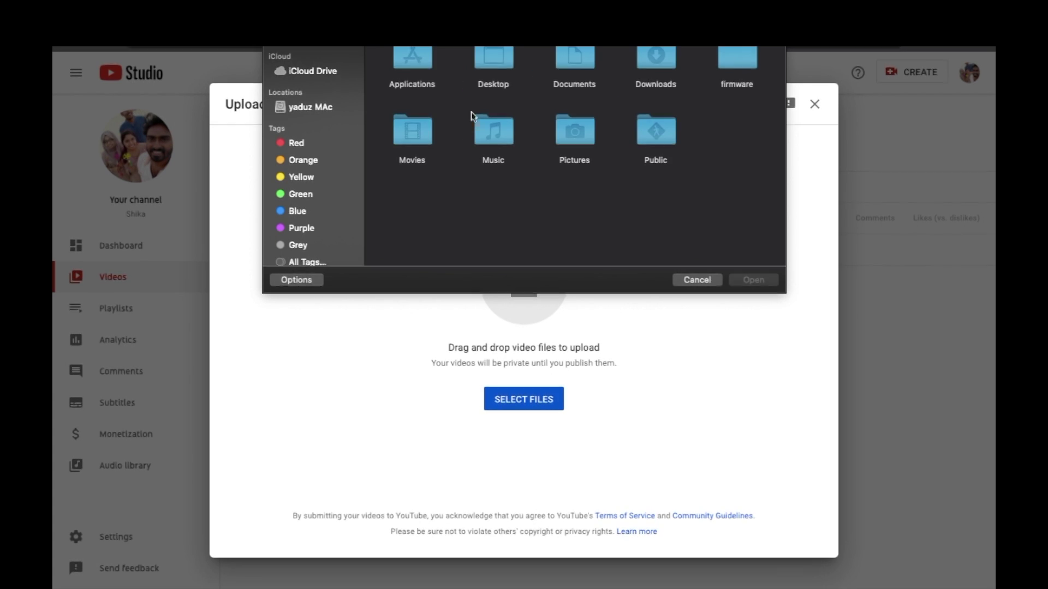
{"action": "double_click", "coordinate": [494, 56]}
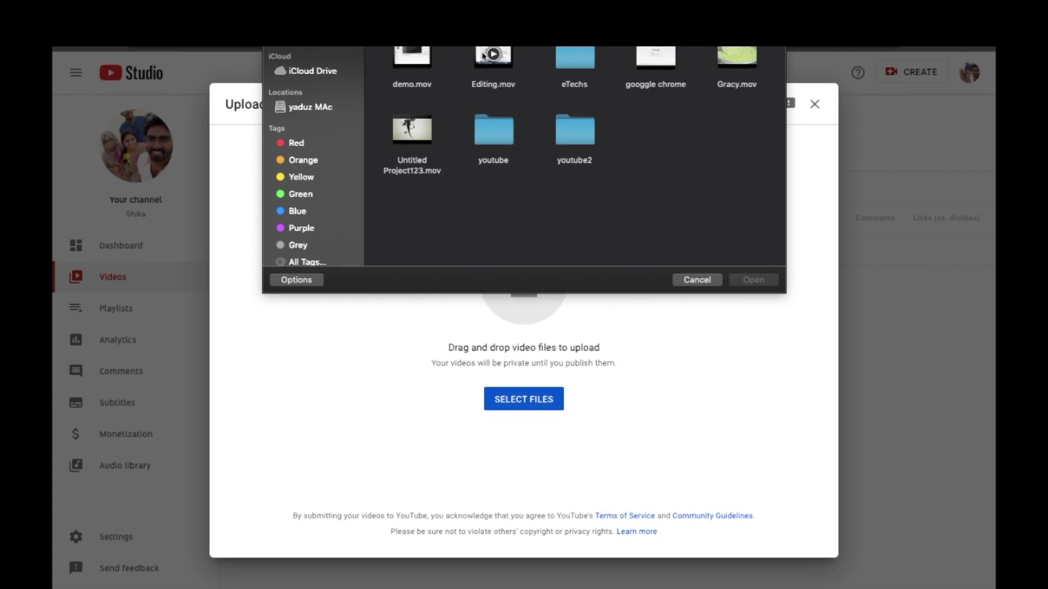
{"action": "left_click", "coordinate": [403, 66]}
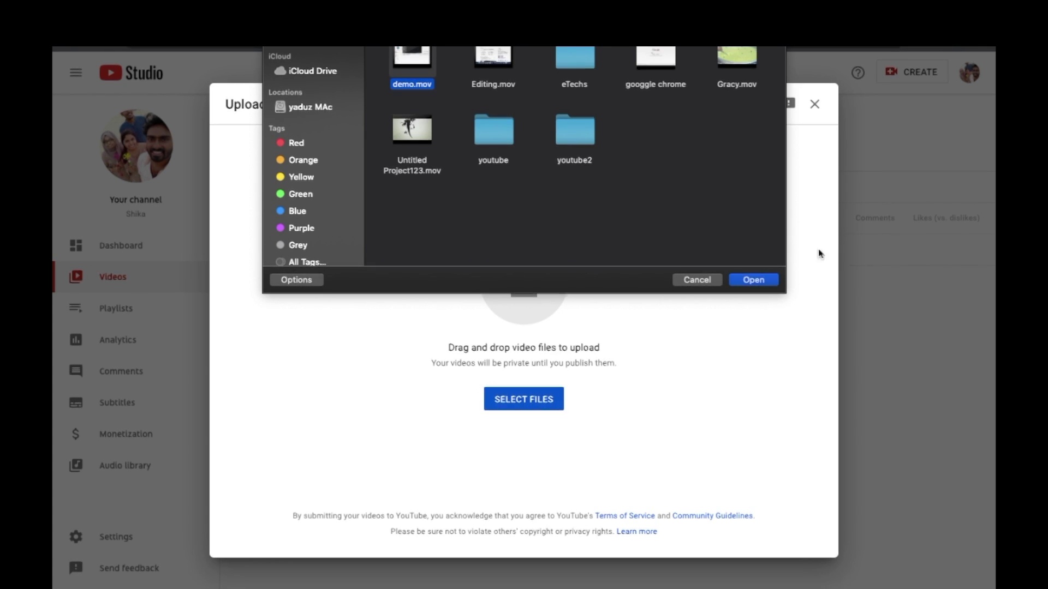
{"action": "left_click", "coordinate": [754, 280]}
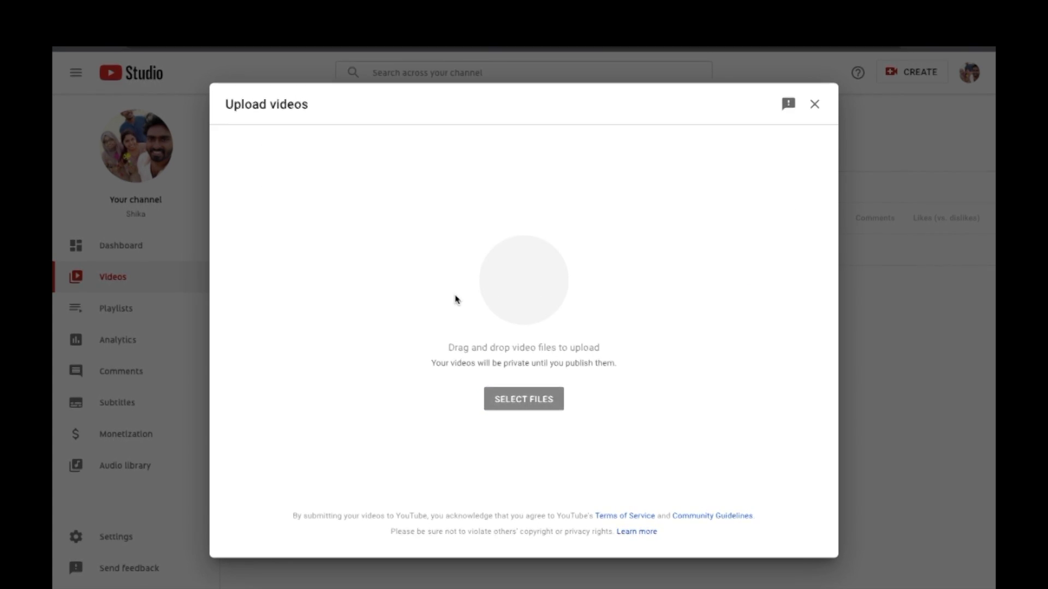
- Replace the default title with 'How to uplaod videos in YouTube||YouTube Channel Tricks-1'
{"action": "key", "text": "BackSpace"}
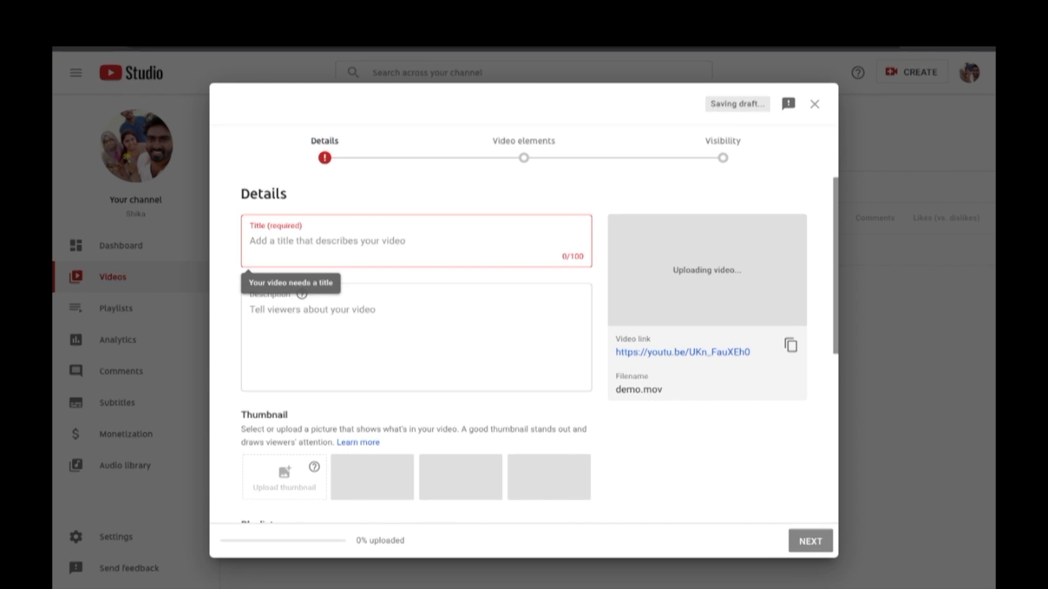
{"action": "type", "text": "Ho"}
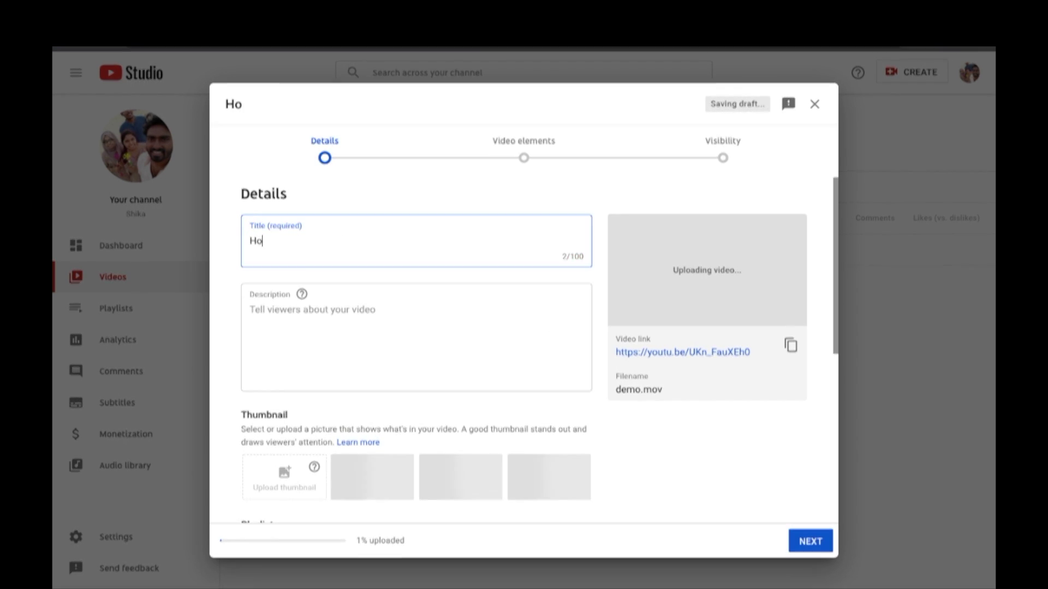
{"action": "type", "text": "w to uplao"}
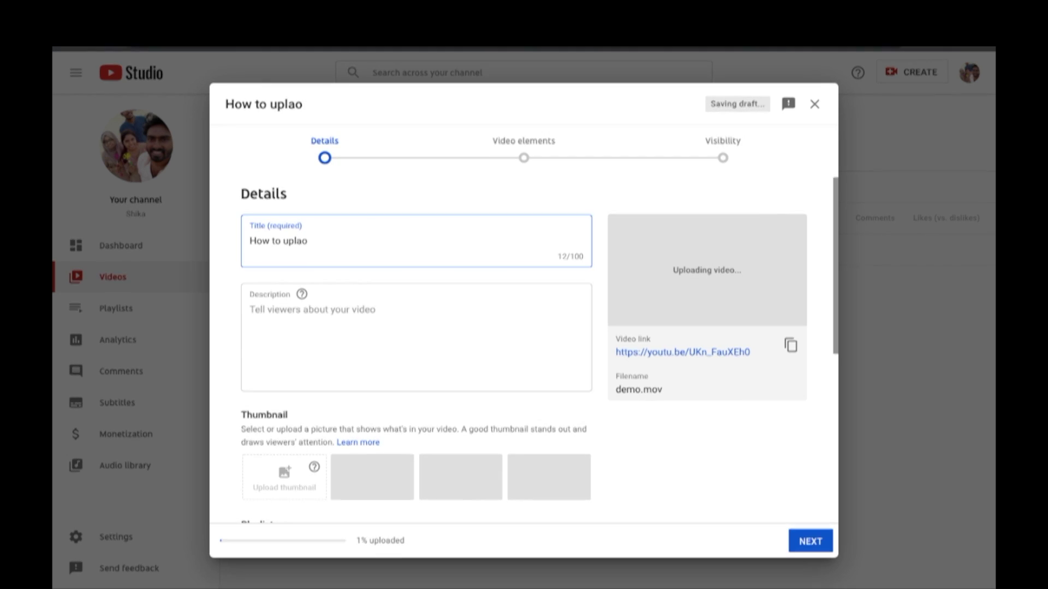
{"action": "type", "text": "d videos in Y"}
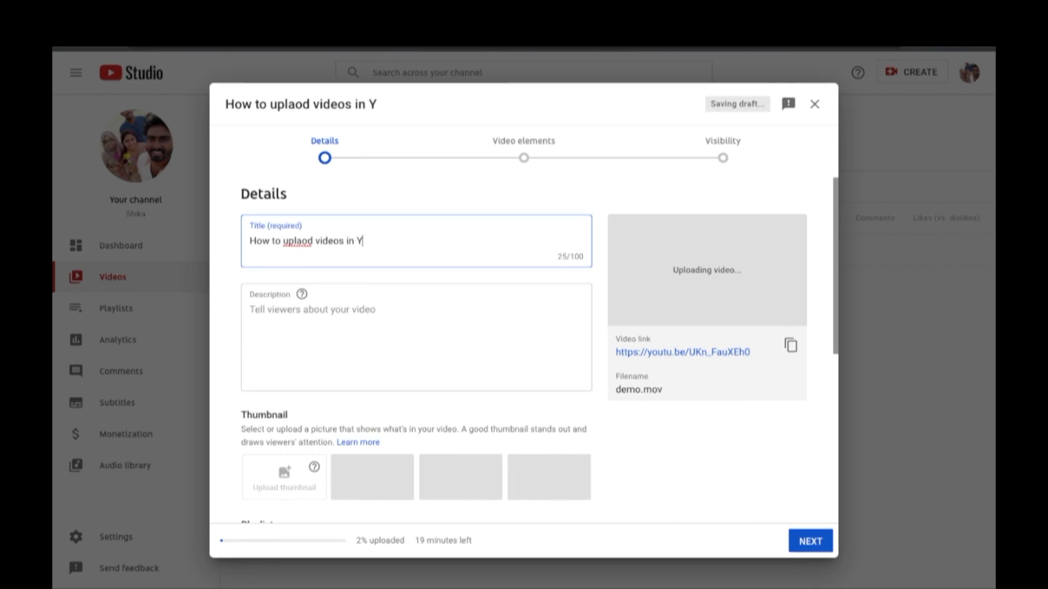
{"action": "type", "text": "ouTube."}
{"action": "key", "text": "BackSpace"}
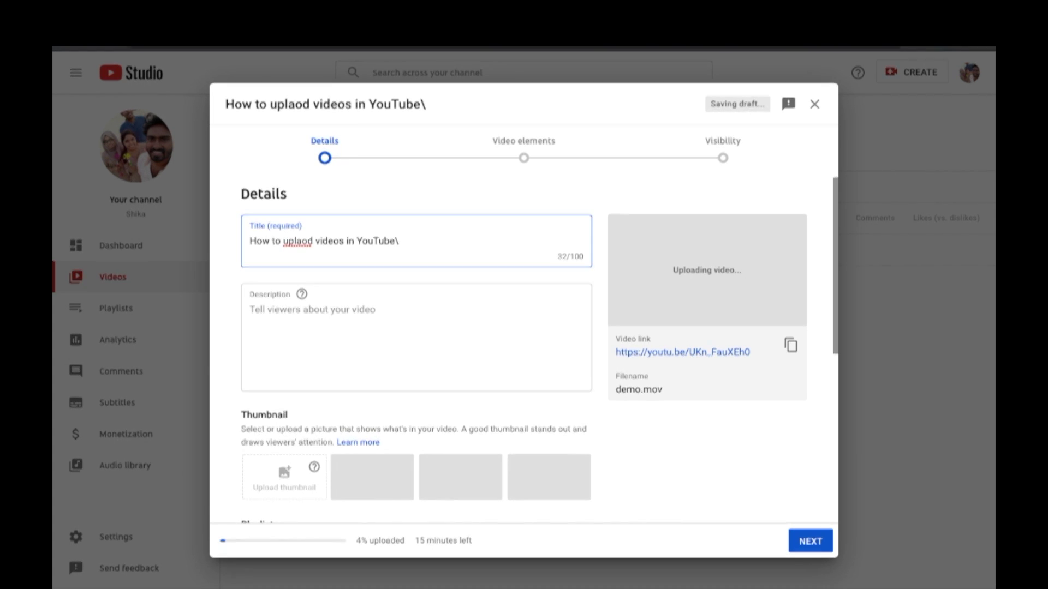
{"action": "type", "text": "||"}
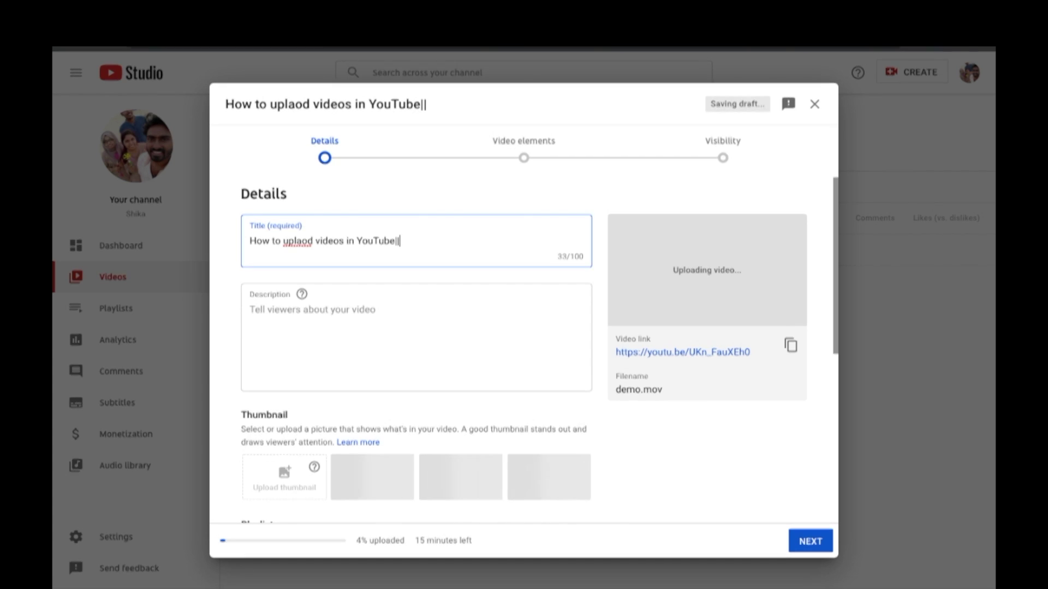
{"action": "type", "text": "yOUy"}
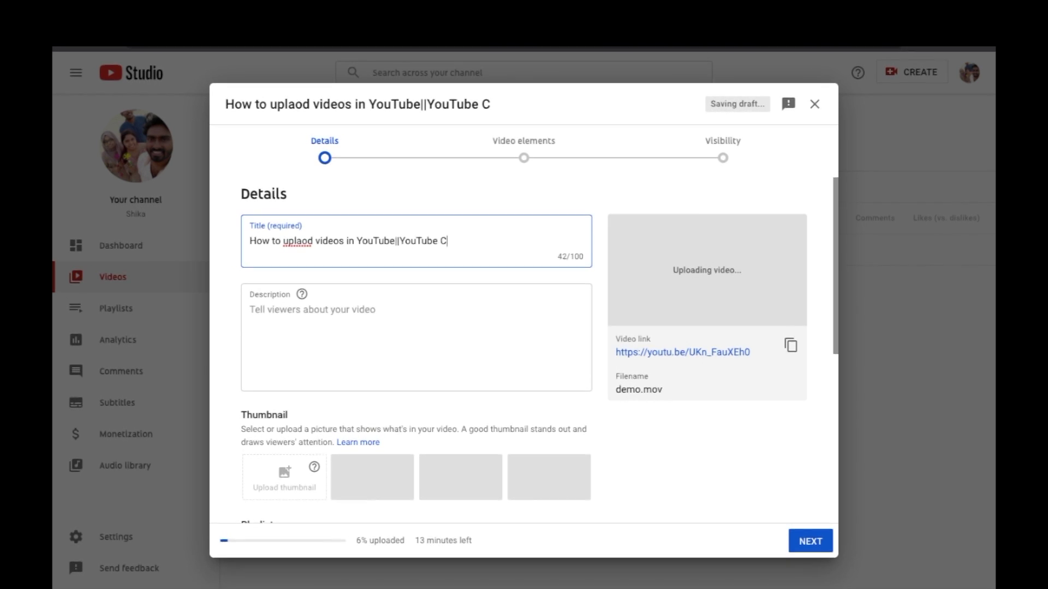
{"action": "type", "text": "nnel Tricks-1"}
{"action": "left_click", "coordinate": [274, 303]}
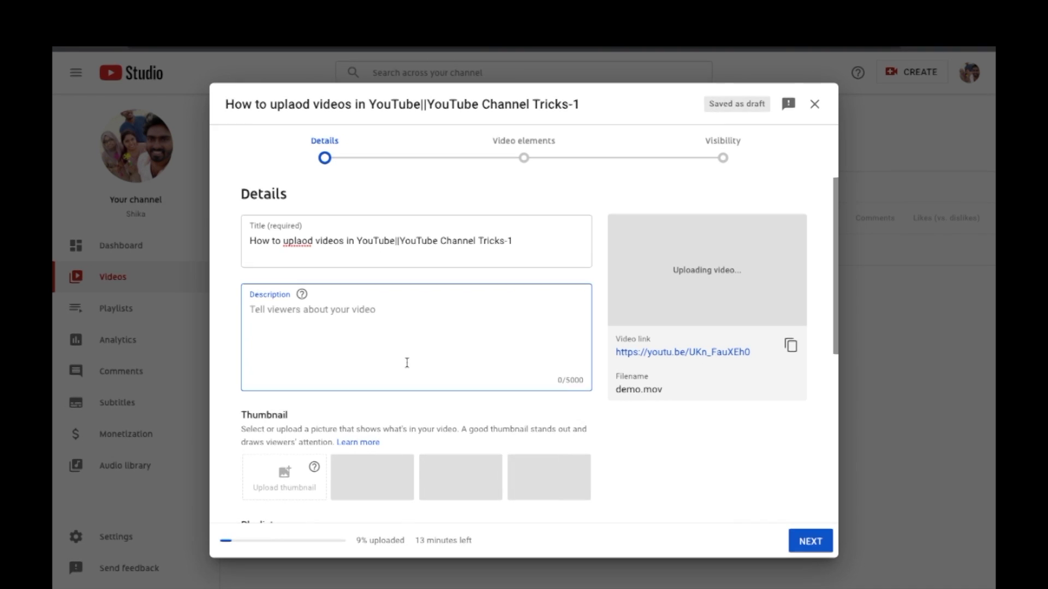
- Write a description beginning 'hei everyone, its been a great trend nowadays of YouTube channels'
{"action": "type", "text": "hei everyone, i"}
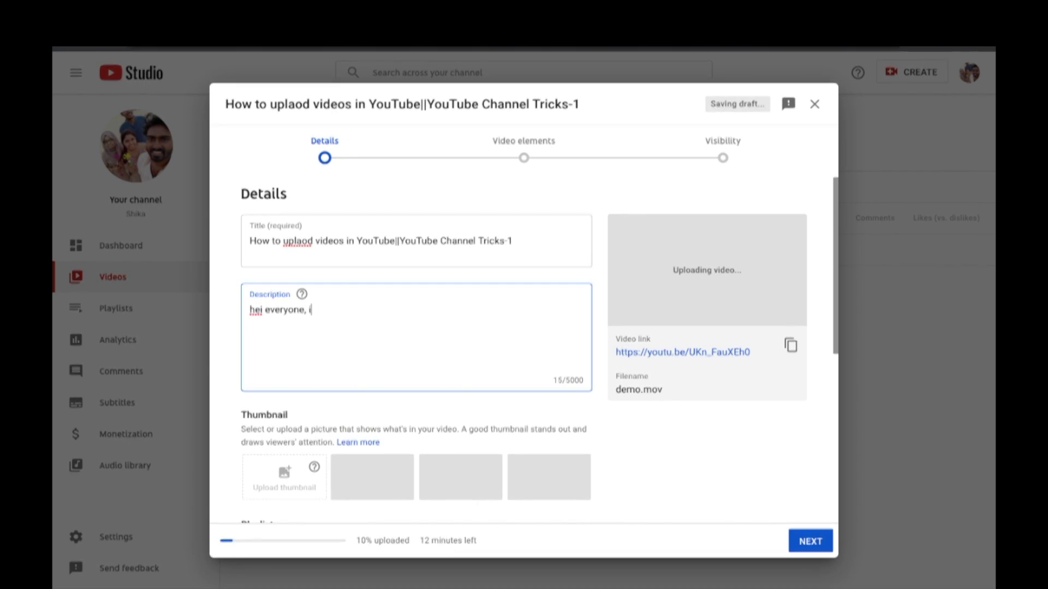
{"action": "type", "text": "ts been a great trend nowadays of "}
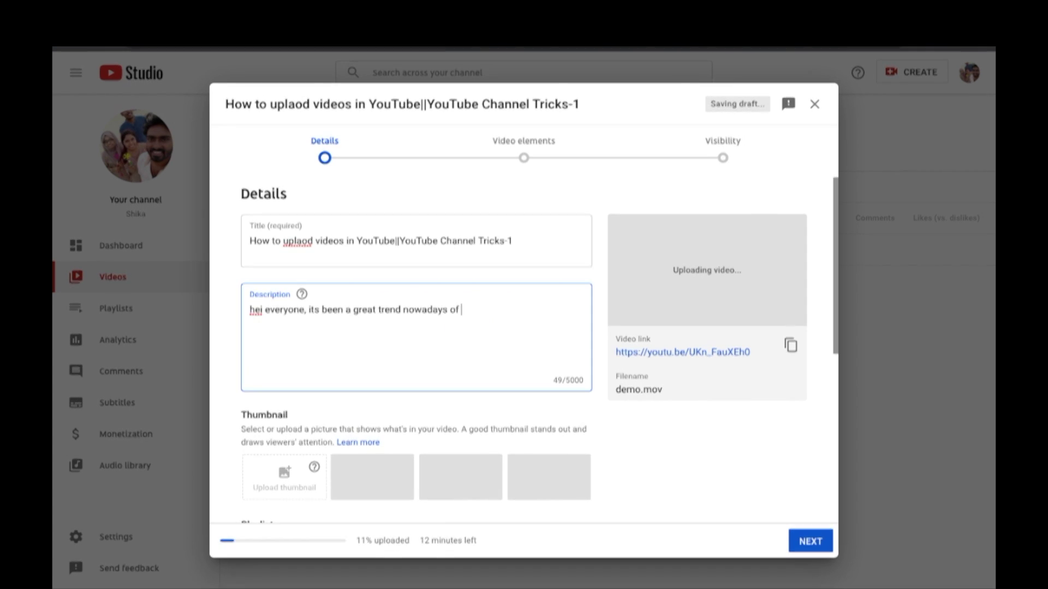
{"action": "type", "text": "YouT"}
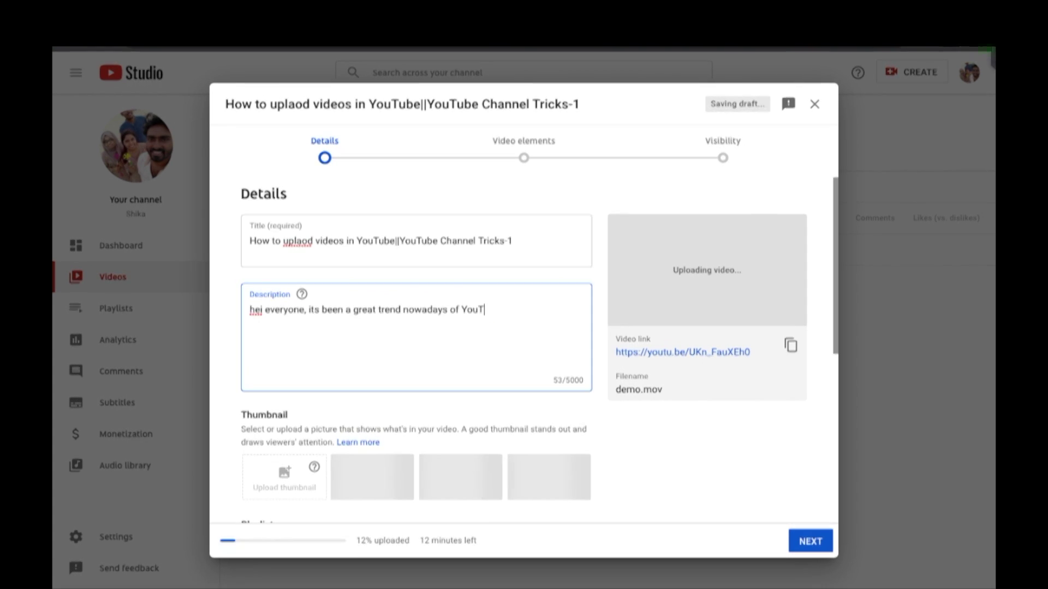
{"action": "type", "text": "ube cha"}
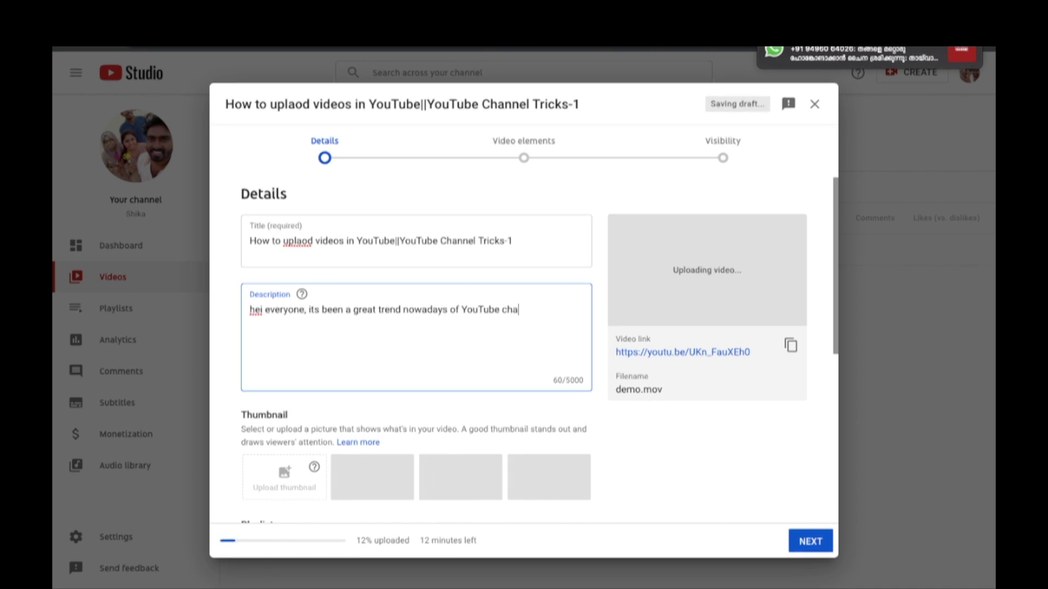
{"action": "type", "text": "nnels. Here in my channel this new video is about how a"}
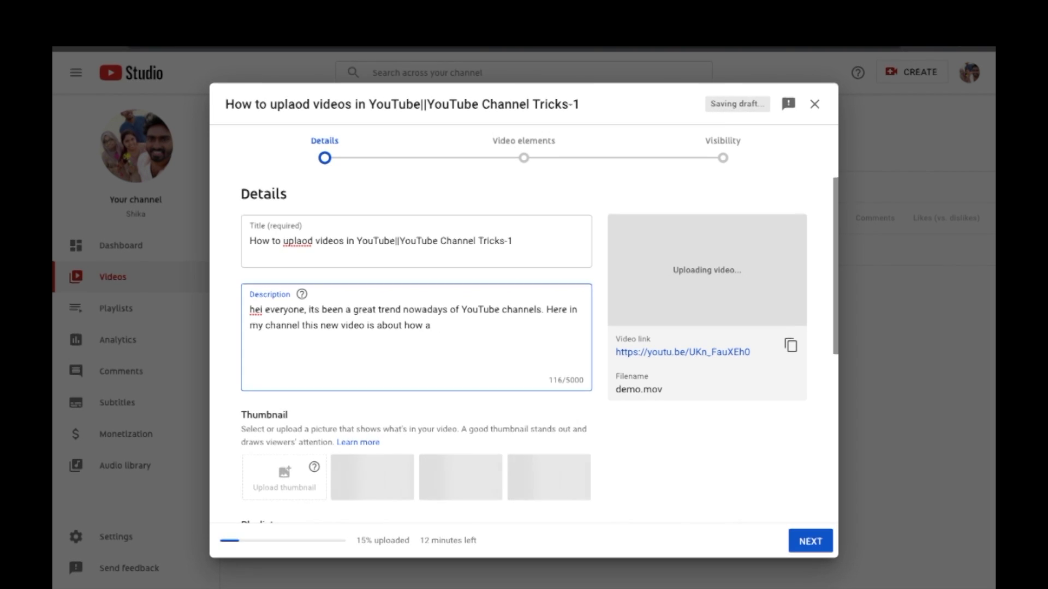
{"action": "type", "text": " YouTube................  #"}
{"action": "type", "text": "YouTubechannel"}
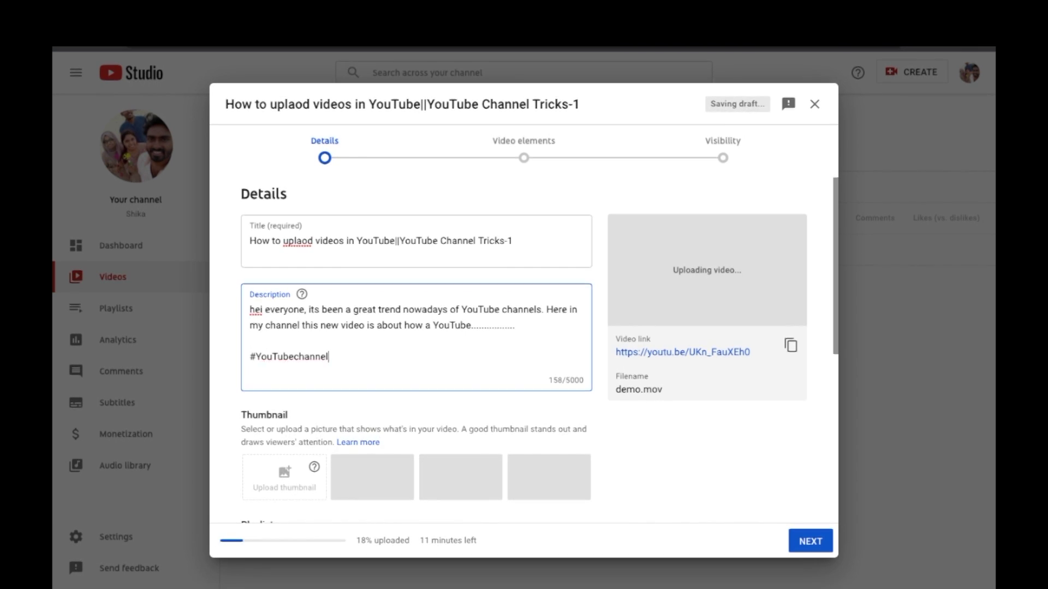
{"action": "type", "text": "#YouTub"}
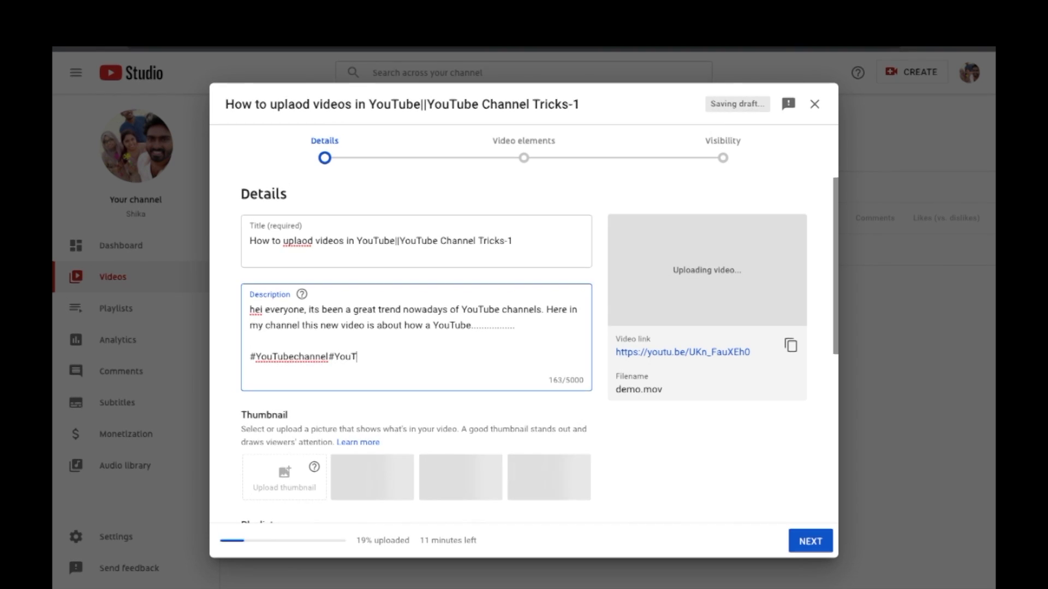
{"action": "type", "text": "e#"}
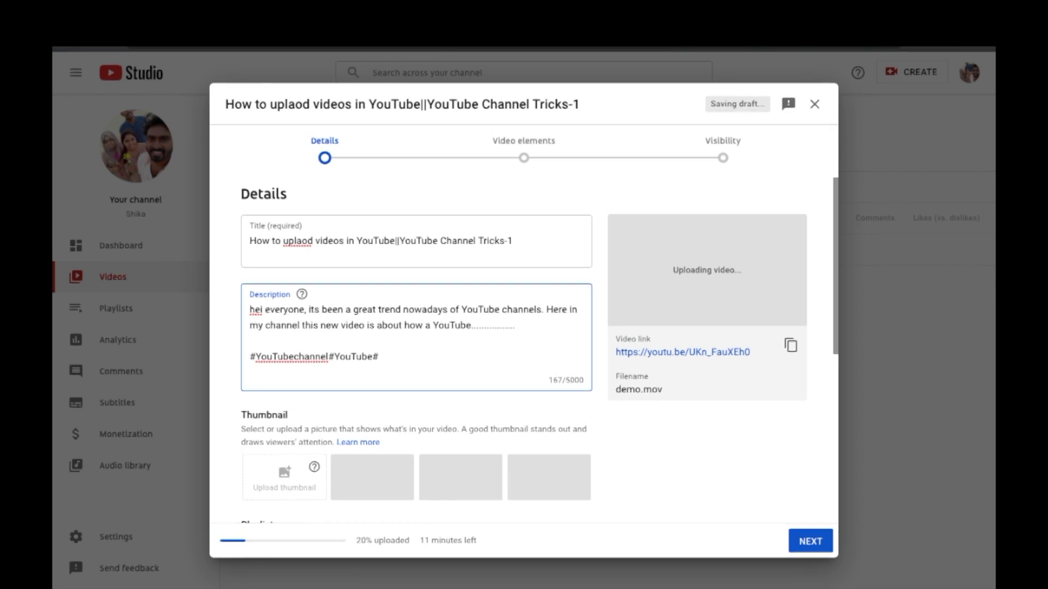
{"action": "type", "text": "TRICKS..."}
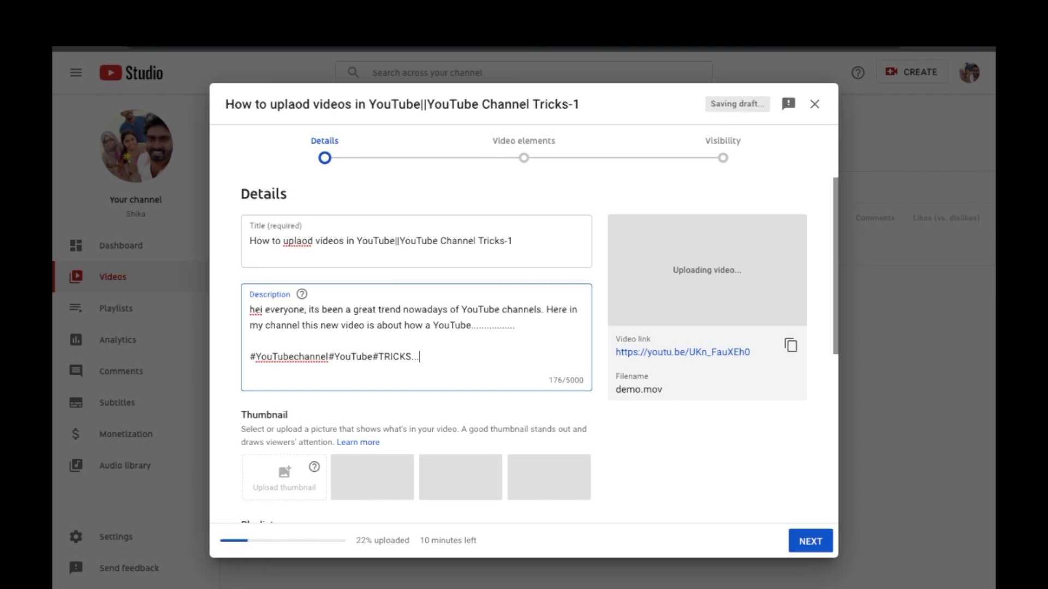
{"action": "scroll", "coordinate": [387, 366], "scroll_direction": "down", "scroll_amount": 2}
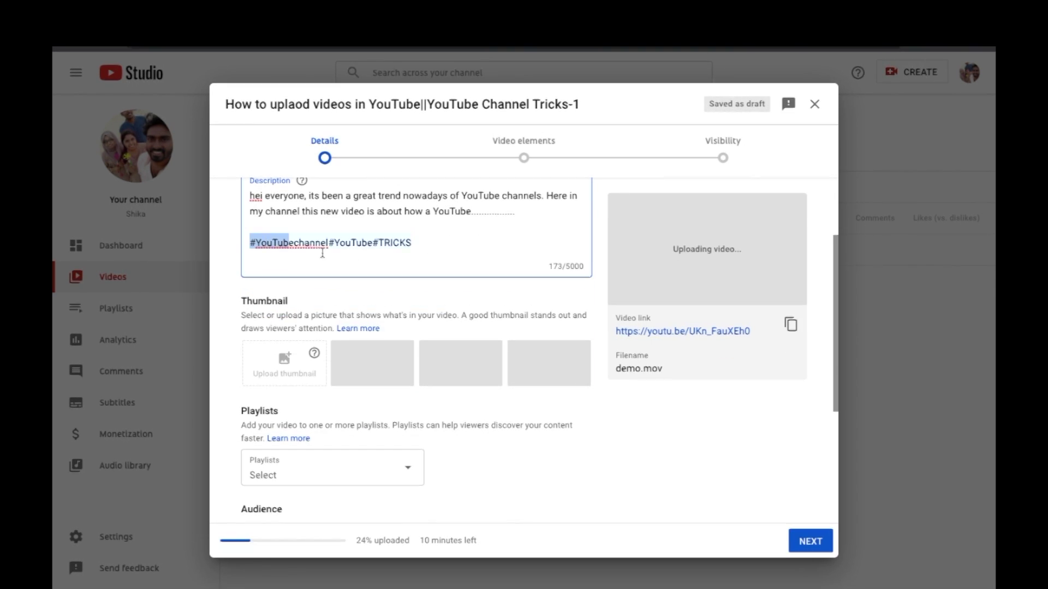
{"action": "left_click_drag", "start_coordinate": [315, 253], "coordinate": [391, 272]}
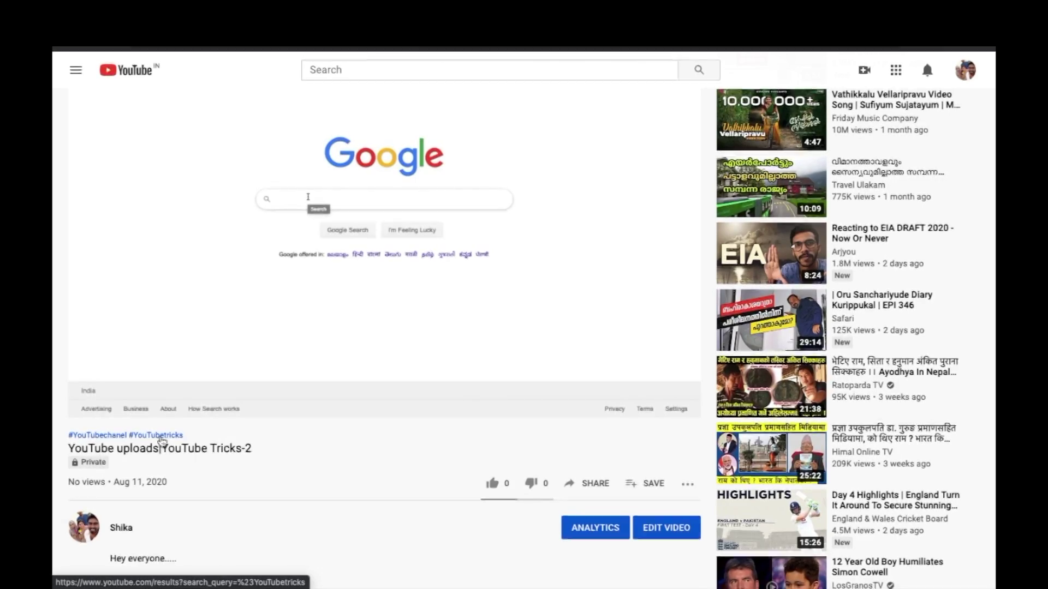
{"action": "scroll", "coordinate": [164, 439], "scroll_direction": "down", "scroll_amount": 1}
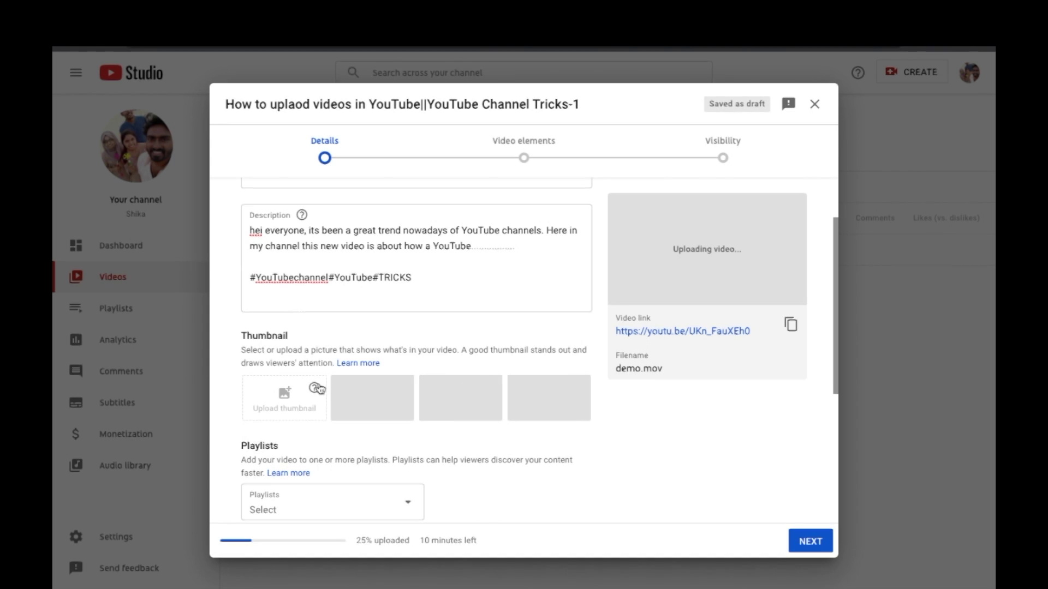
{"action": "mouse_move", "coordinate": [329, 387]}
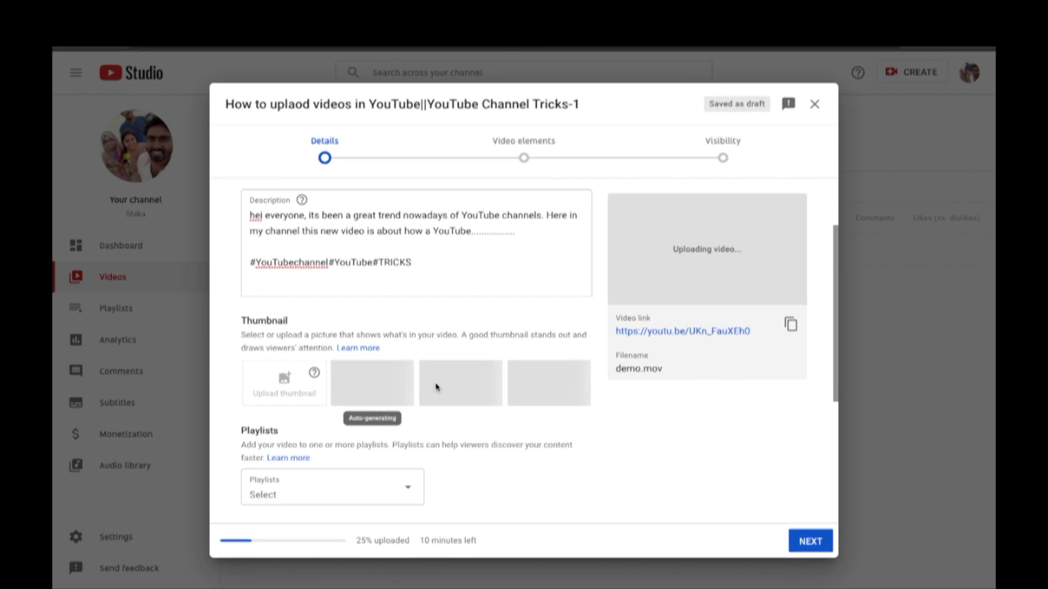
- Create a new playlist from the Playlists dropdown, titled 'YouTube Channel Tricks'
{"action": "scroll", "coordinate": [472, 382], "scroll_direction": "down", "scroll_amount": 1}
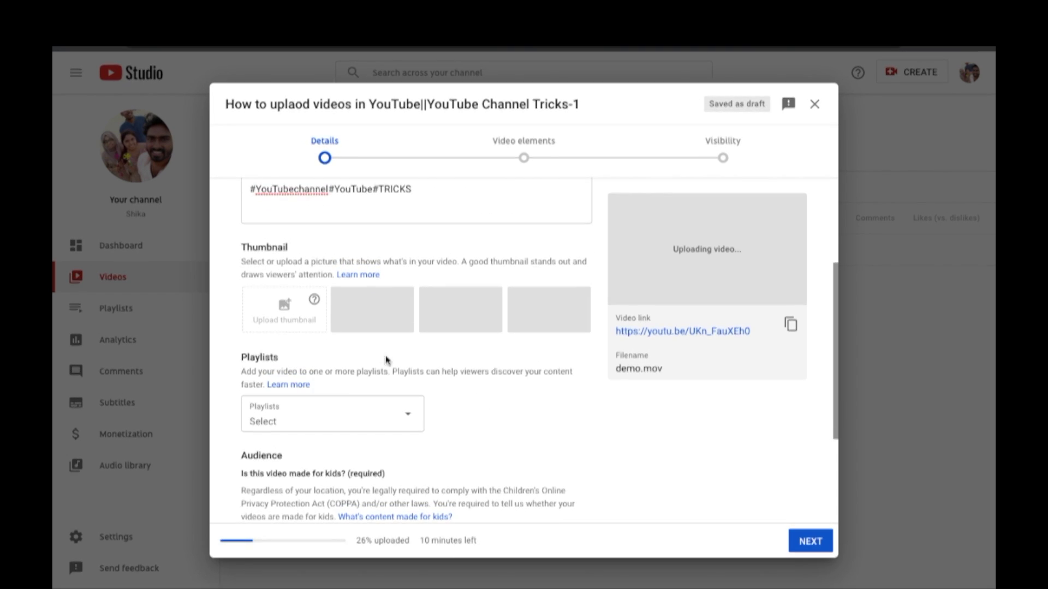
{"action": "left_click", "coordinate": [407, 417]}
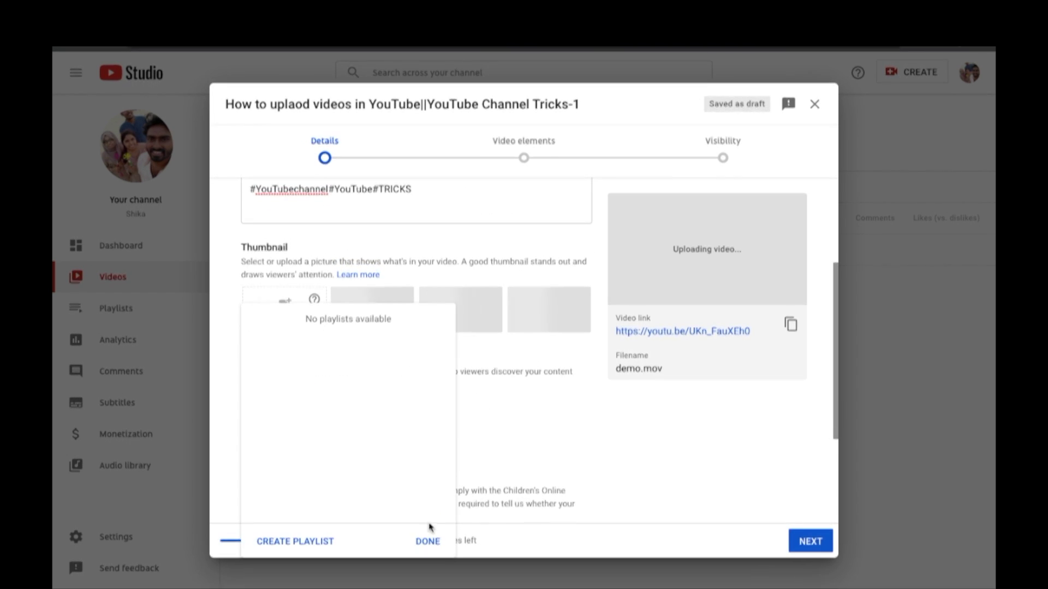
{"action": "left_click", "coordinate": [288, 544]}
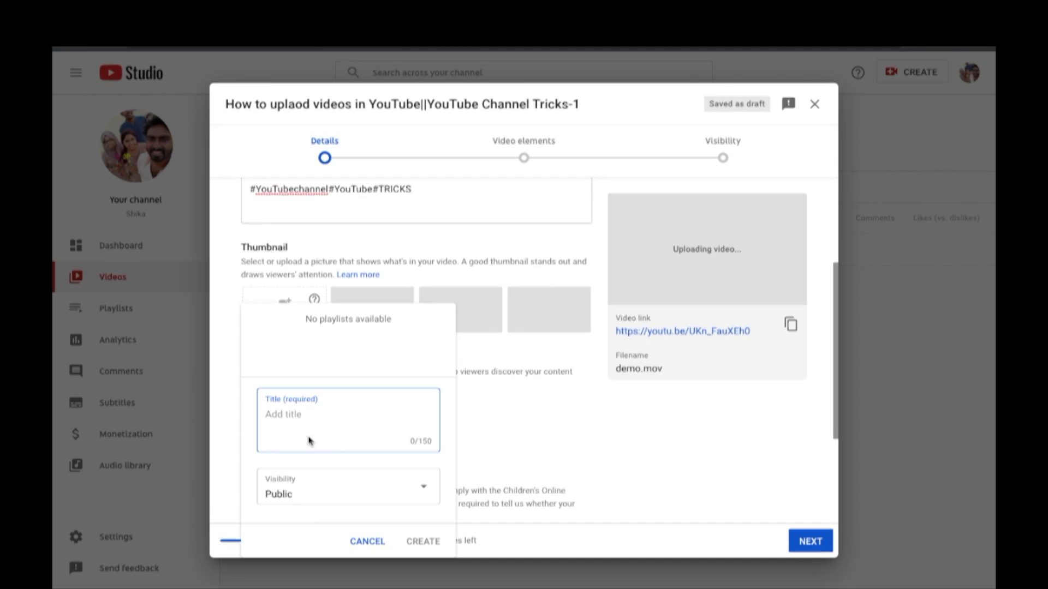
{"action": "type", "text": "T"}
{"action": "type", "text": "o"}
{"action": "type", "text": "uTube R"}
{"action": "key", "text": "BackSpace"}
{"action": "type", "text": "Tricks"}
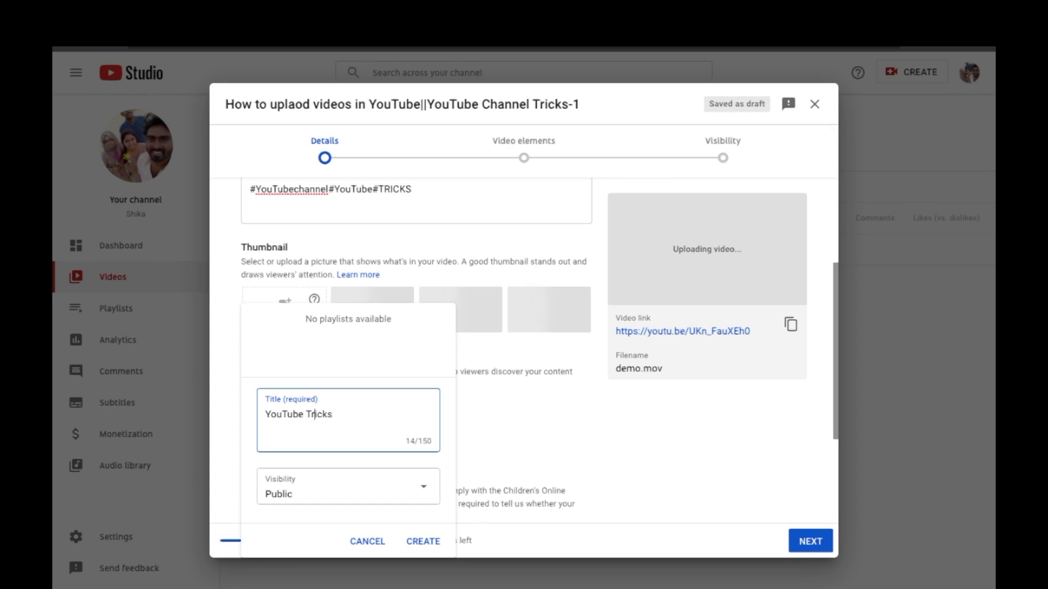
{"action": "left_click", "coordinate": [304, 415]}
{"action": "type", "text": "C"}
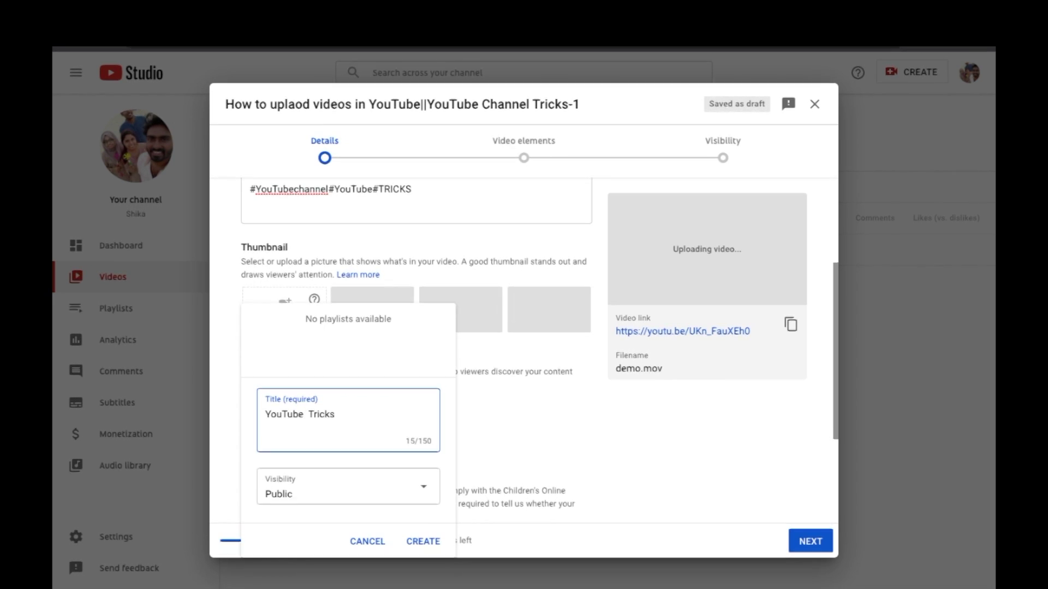
{"action": "type", "text": "hannel"}
- Keep the playlist's visibility Public, create it, and confirm it for the video
{"action": "left_click", "coordinate": [330, 496]}
{"action": "left_click", "coordinate": [335, 490]}
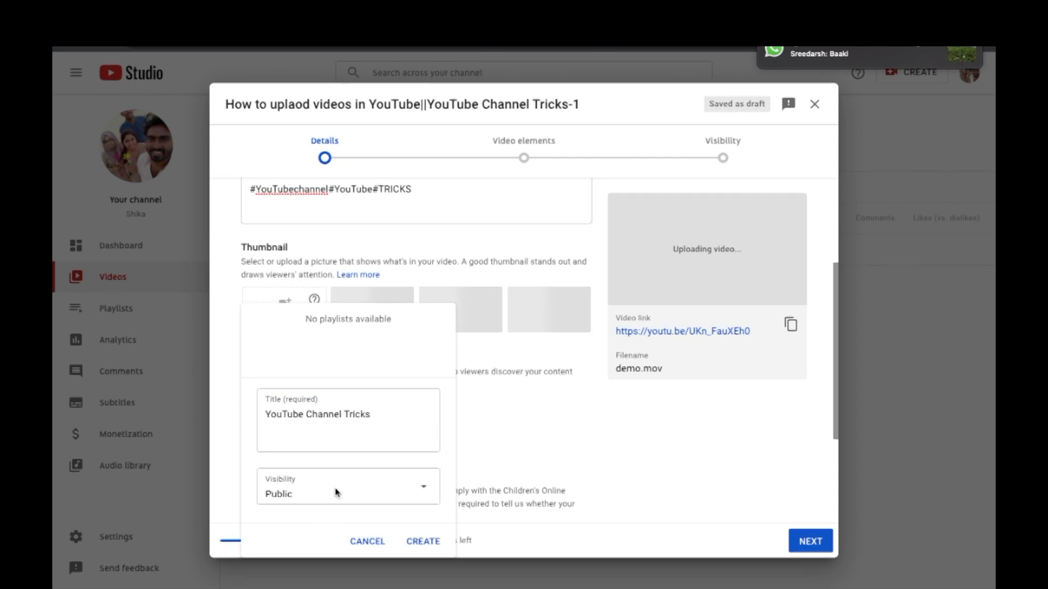
{"action": "left_click", "coordinate": [423, 542]}
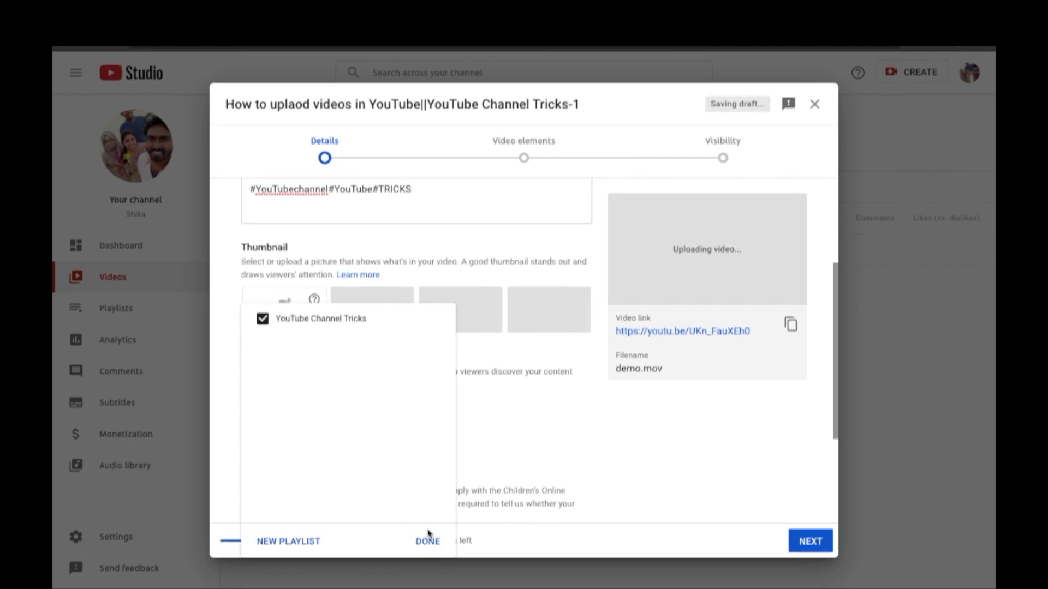
{"action": "left_click", "coordinate": [428, 542]}
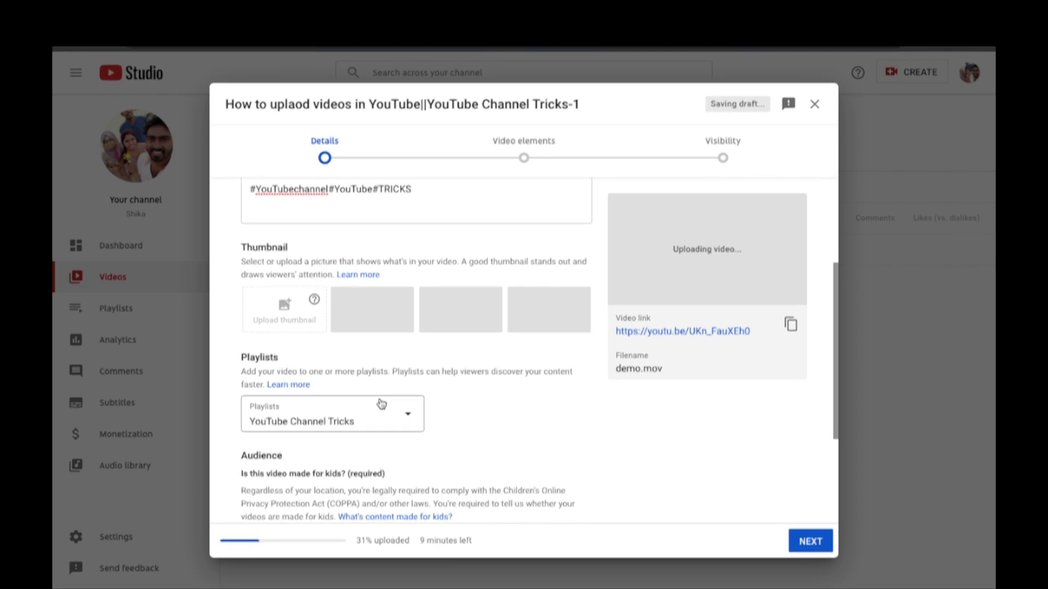
- Choose 'No, it's not made for kids' and 'No, don't restrict' age, then continue
{"action": "scroll", "coordinate": [382, 404], "scroll_direction": "down", "scroll_amount": 3}
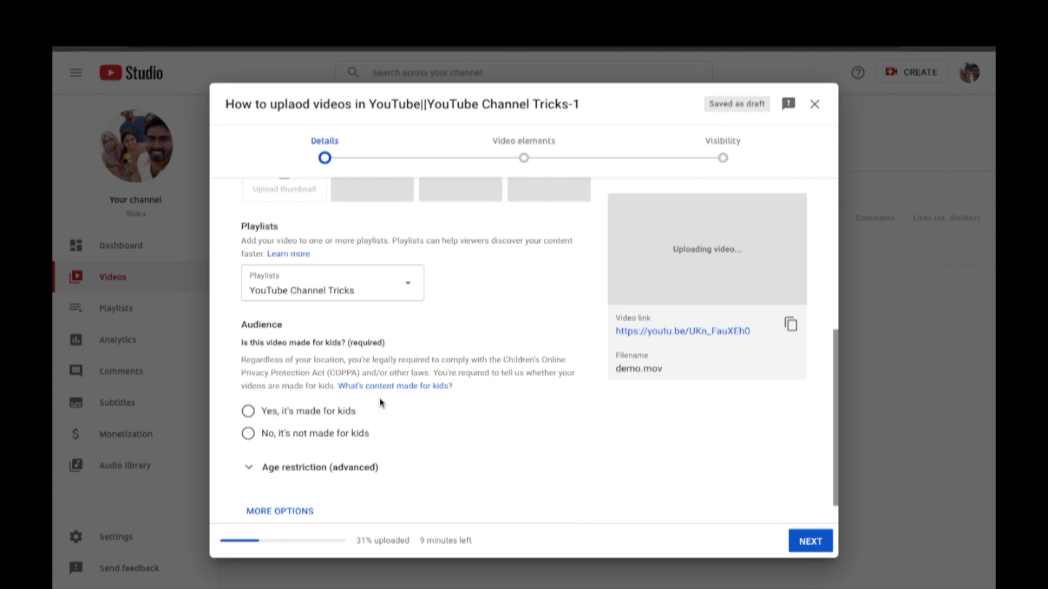
{"action": "left_click", "coordinate": [248, 433]}
{"action": "scroll", "coordinate": [326, 441], "scroll_direction": "down", "scroll_amount": 1}
{"action": "left_click", "coordinate": [325, 439]}
{"action": "scroll", "coordinate": [326, 441], "scroll_direction": "down", "scroll_amount": 3}
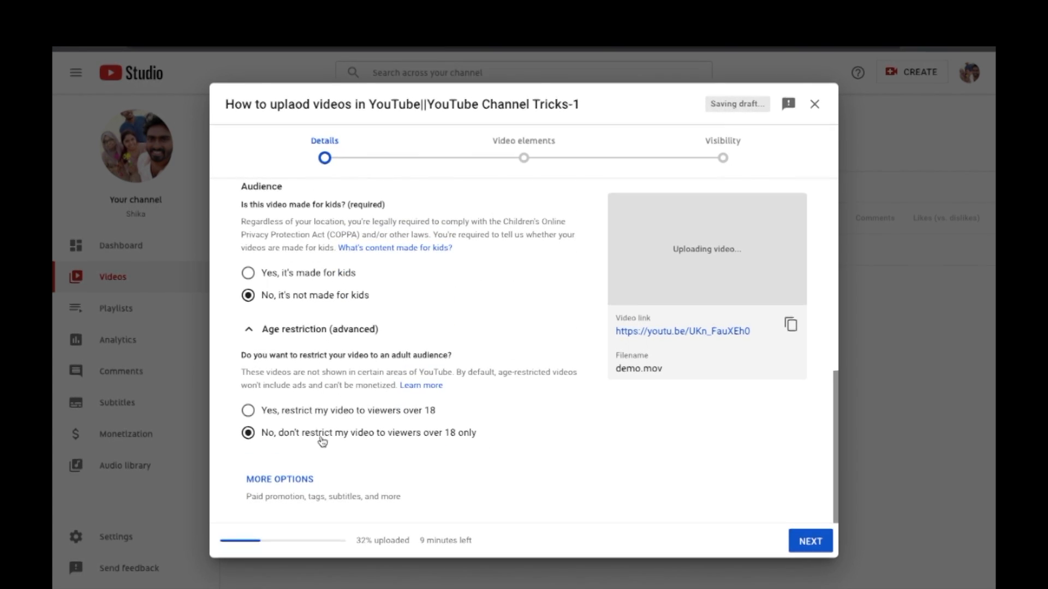
{"action": "left_click", "coordinate": [248, 432]}
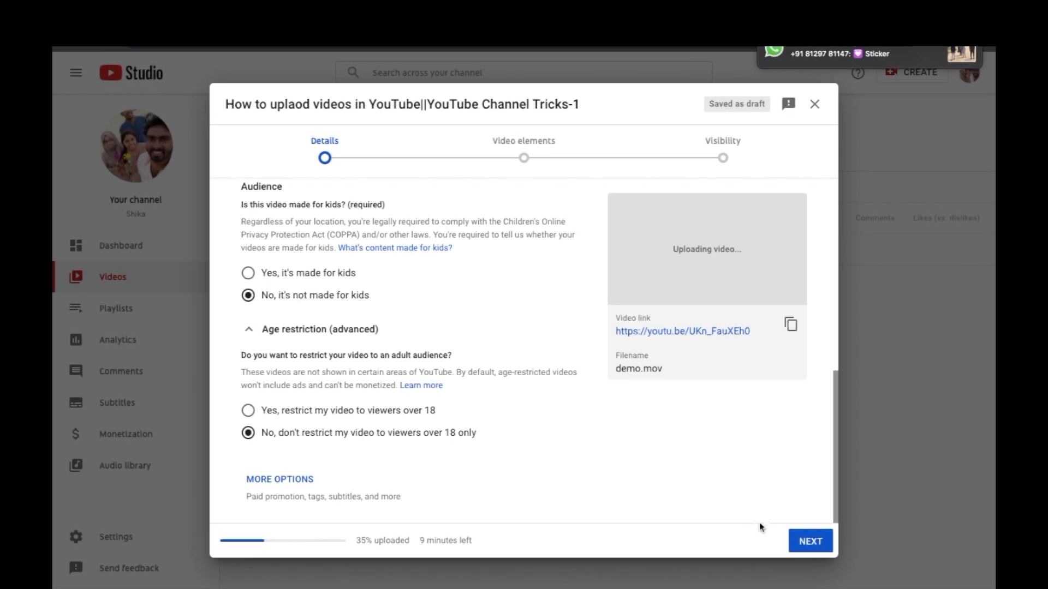
{"action": "left_click", "coordinate": [811, 542]}
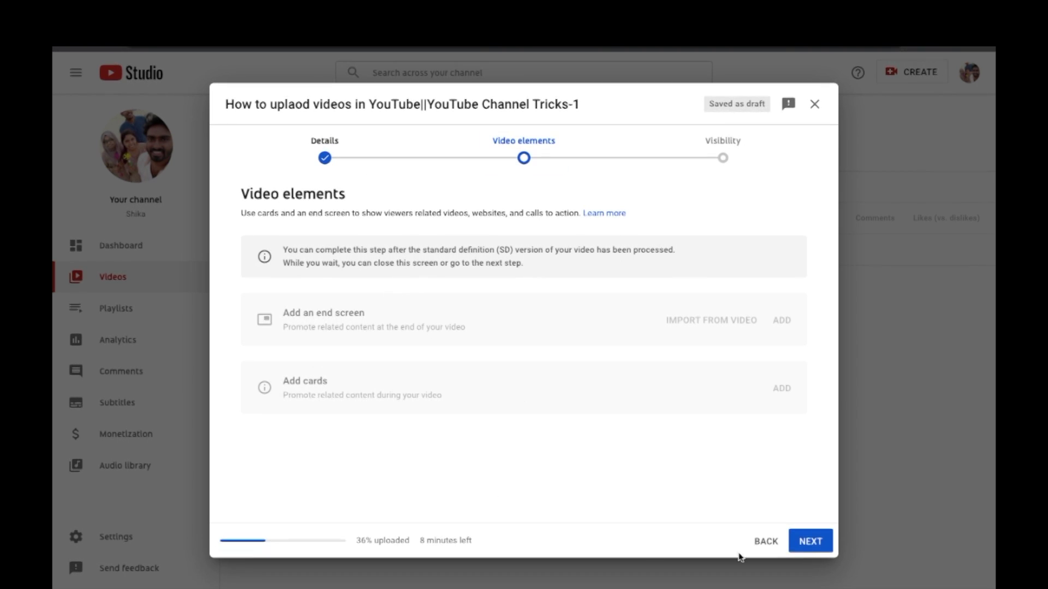
- Move past Video elements and set visibility to Public after trying Private and Unlisted
{"action": "left_click", "coordinate": [810, 542]}
{"action": "scroll", "coordinate": [373, 289], "scroll_direction": "down", "scroll_amount": 1}
{"action": "scroll", "coordinate": [372, 289], "scroll_direction": "up", "scroll_amount": 1}
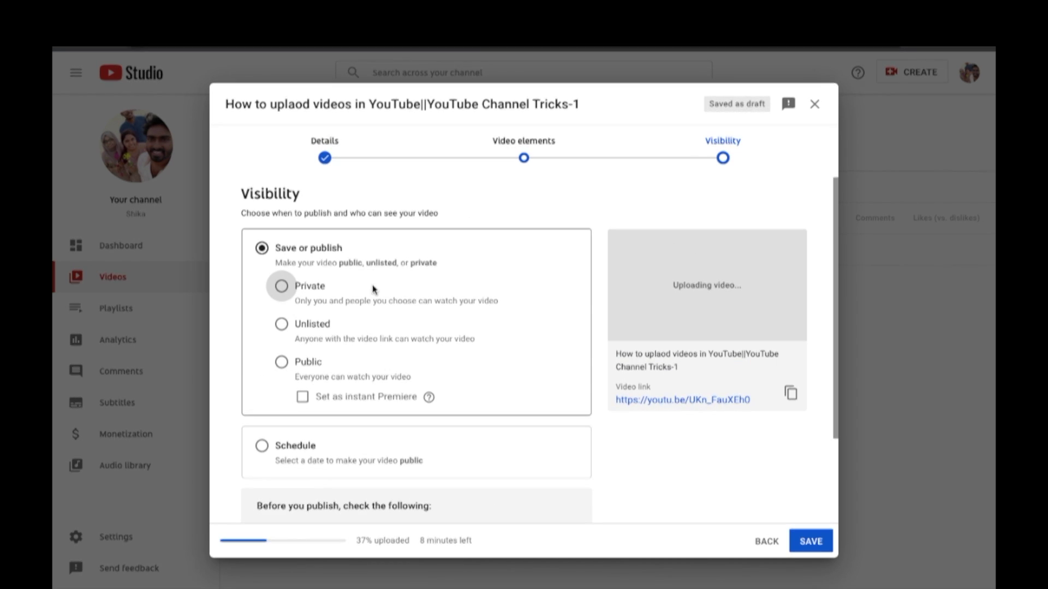
{"action": "left_click", "coordinate": [281, 287]}
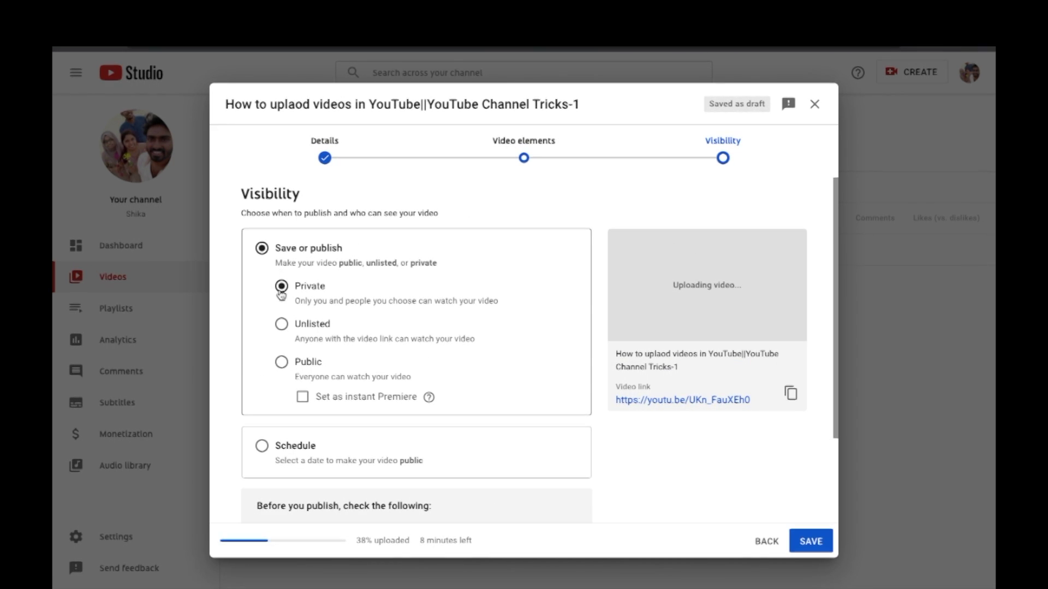
{"action": "left_click", "coordinate": [284, 330]}
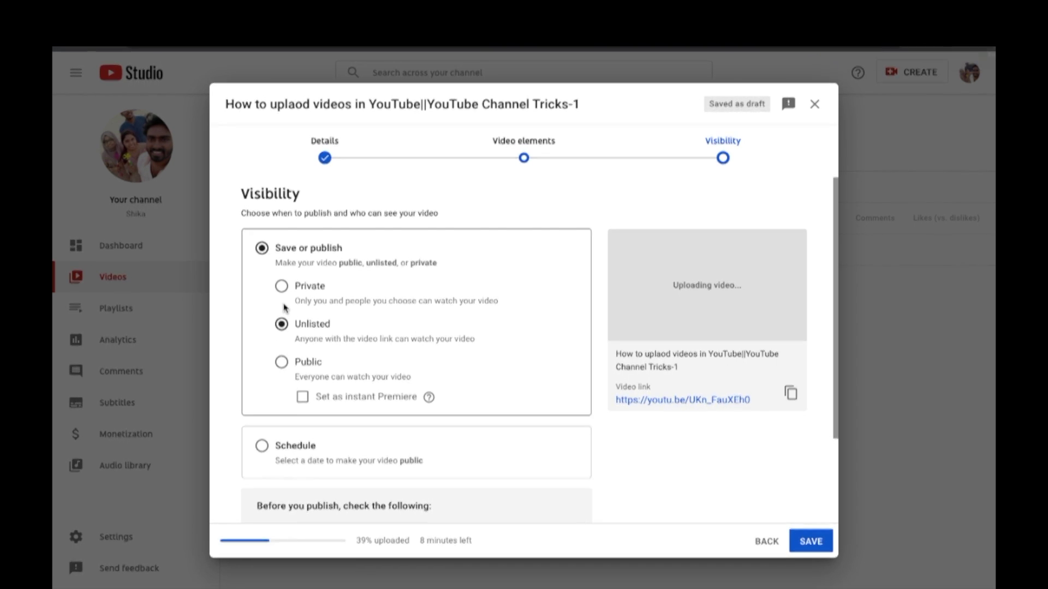
{"action": "left_click", "coordinate": [281, 362]}
{"action": "scroll", "coordinate": [281, 366], "scroll_direction": "down", "scroll_amount": 1}
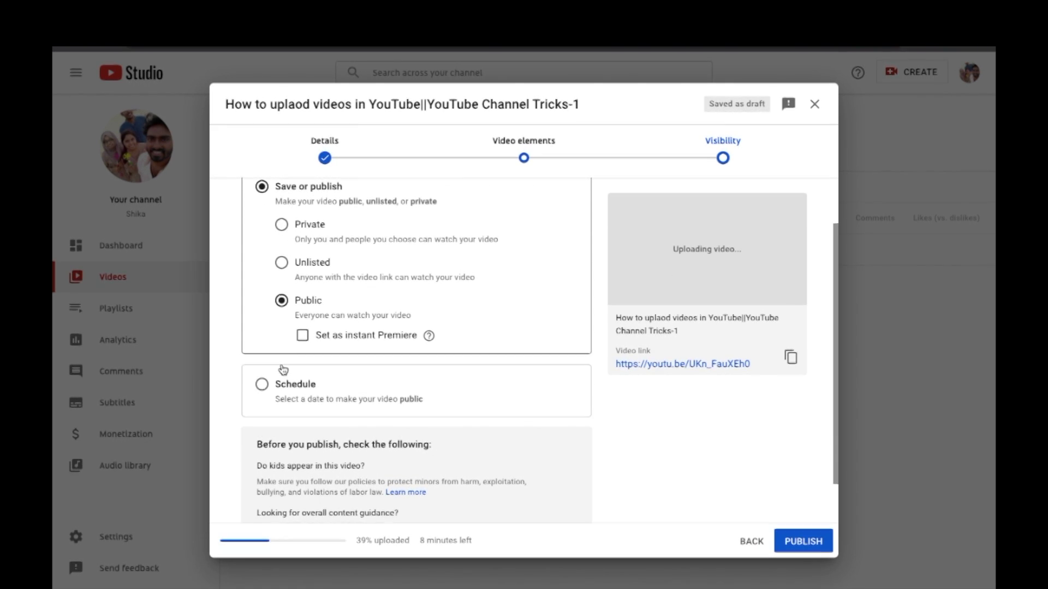
{"action": "scroll", "coordinate": [281, 367], "scroll_direction": "down", "scroll_amount": 1}
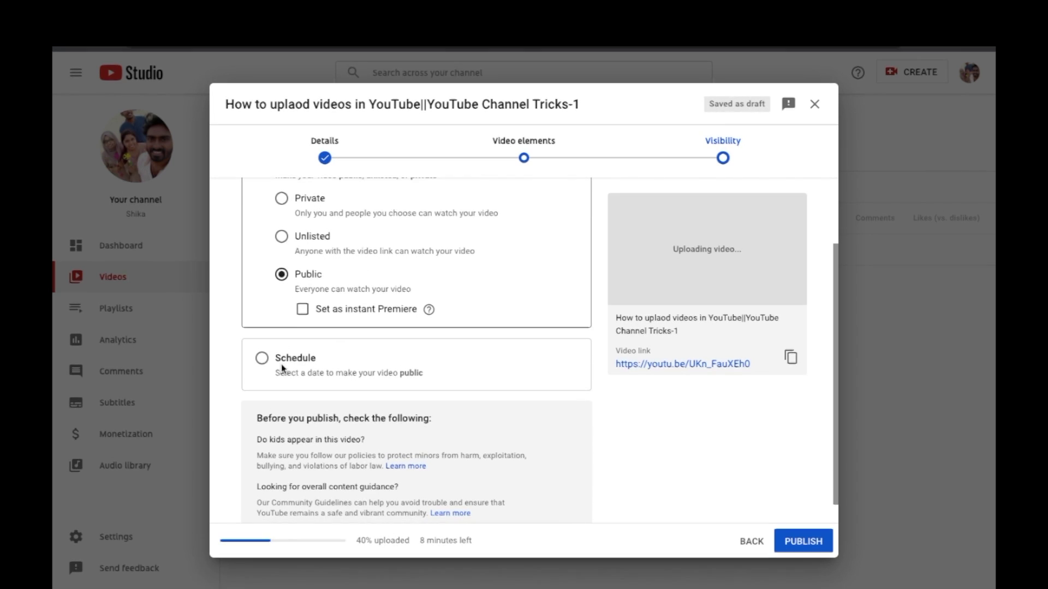
- Choose Schedule visibility with date Aug 15, 2020 and time 8:00 AM, and confirm the schedule
{"action": "left_click", "coordinate": [268, 350]}
{"action": "scroll", "coordinate": [269, 348], "scroll_direction": "down", "scroll_amount": 1}
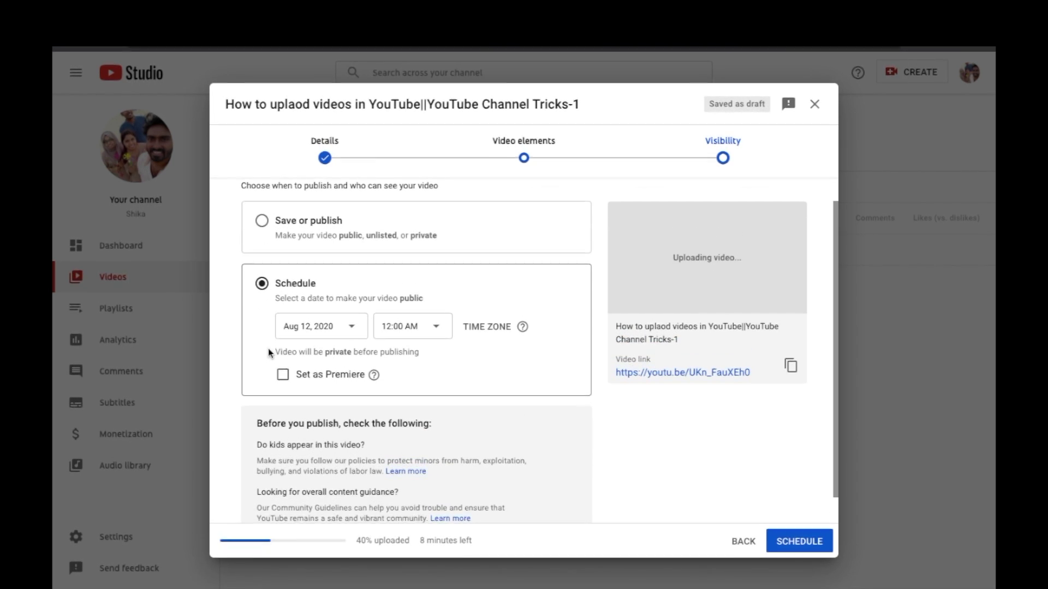
{"action": "left_click", "coordinate": [367, 328]}
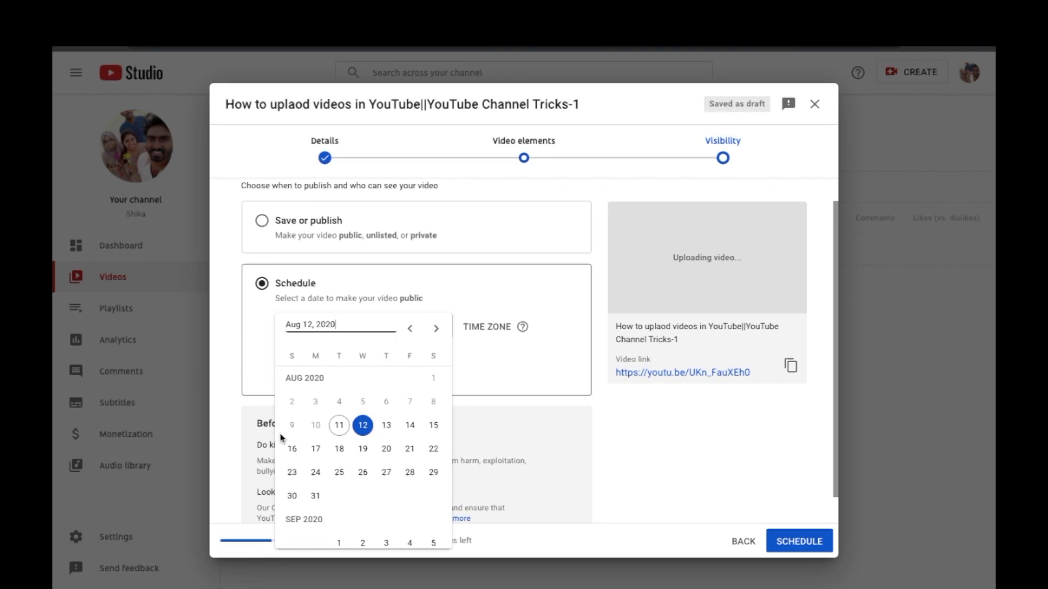
{"action": "left_click", "coordinate": [434, 426]}
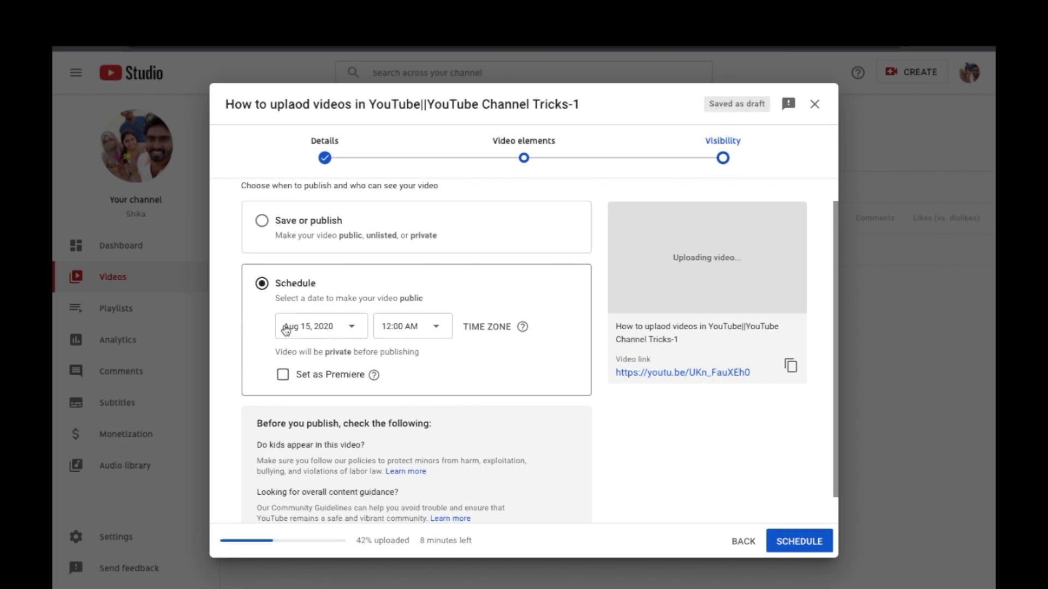
{"action": "left_click", "coordinate": [435, 327]}
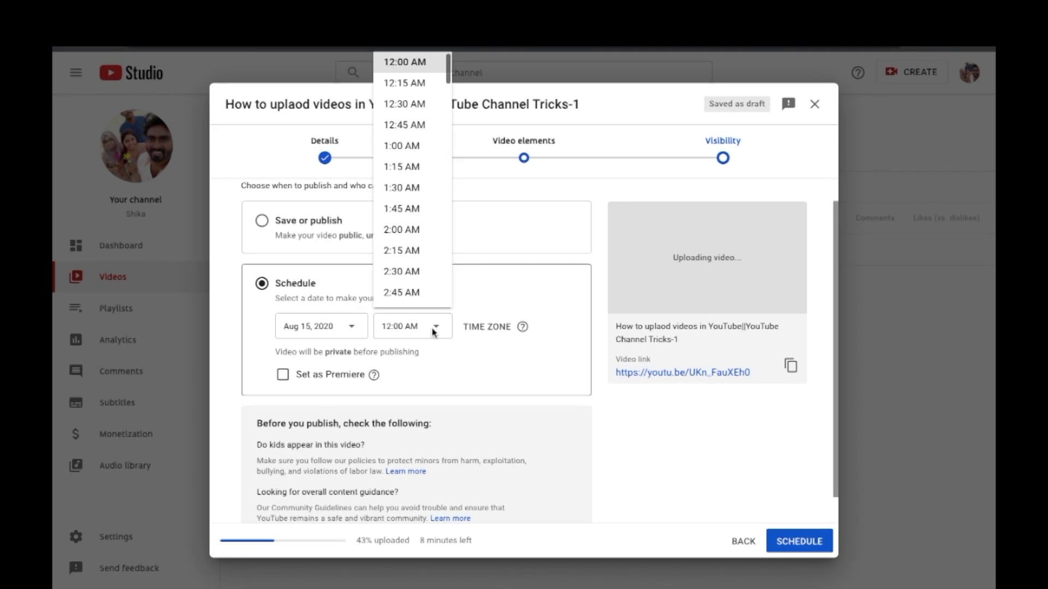
{"action": "scroll", "coordinate": [409, 185], "scroll_direction": "down", "scroll_amount": 3}
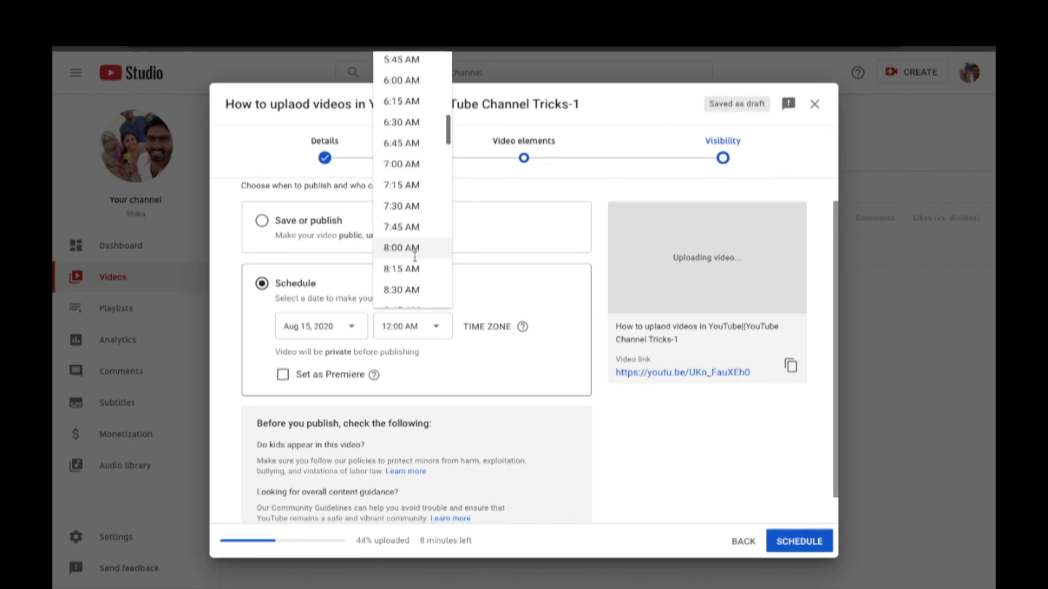
{"action": "left_click", "coordinate": [414, 249]}
{"action": "scroll", "coordinate": [269, 376], "scroll_direction": "down", "scroll_amount": 1}
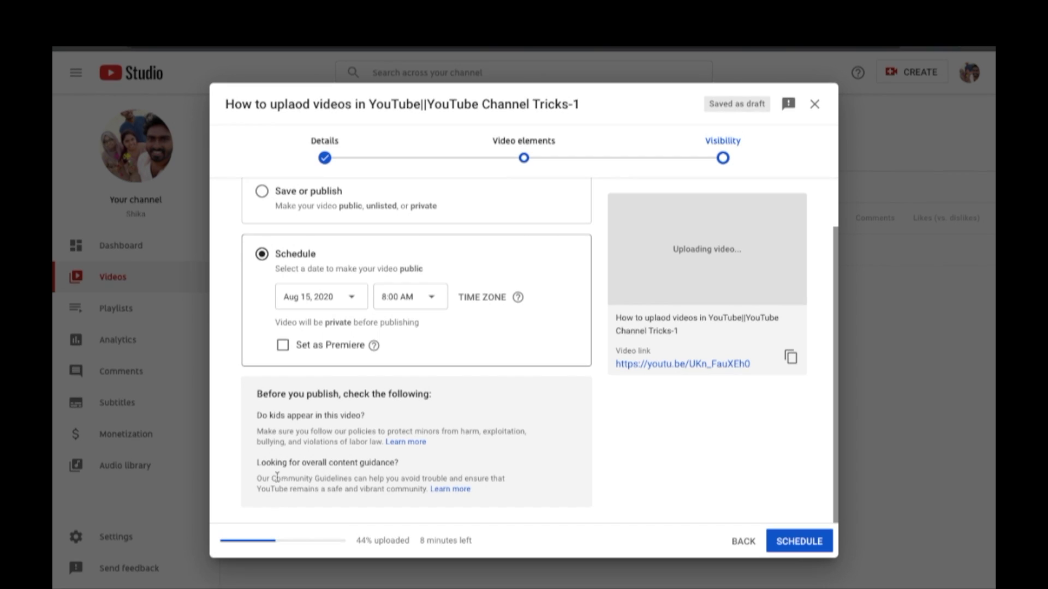
{"action": "scroll", "coordinate": [420, 488], "scroll_direction": "up", "scroll_amount": 2}
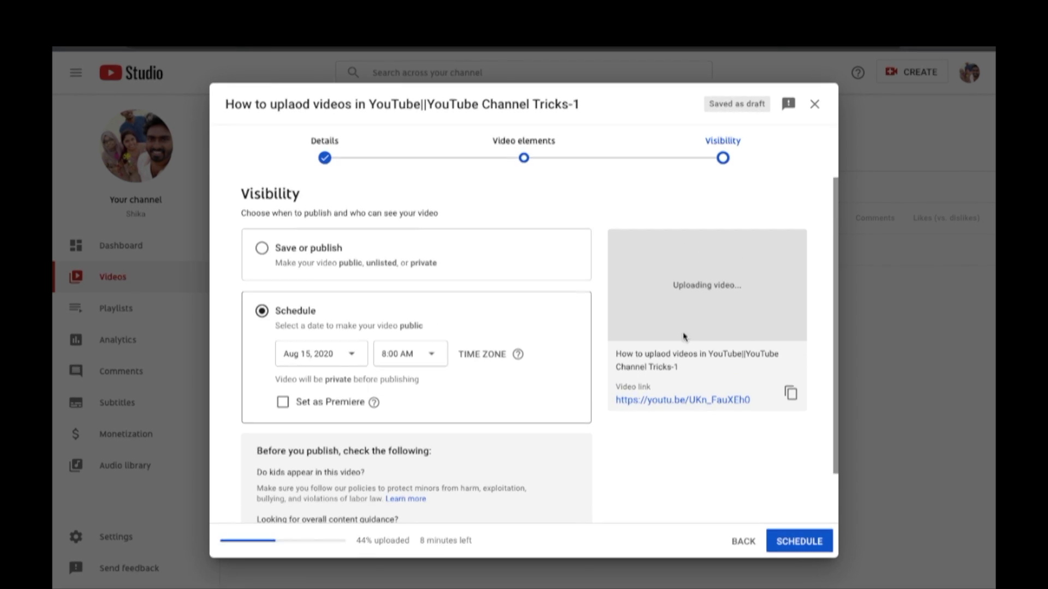
{"action": "left_click", "coordinate": [812, 552]}
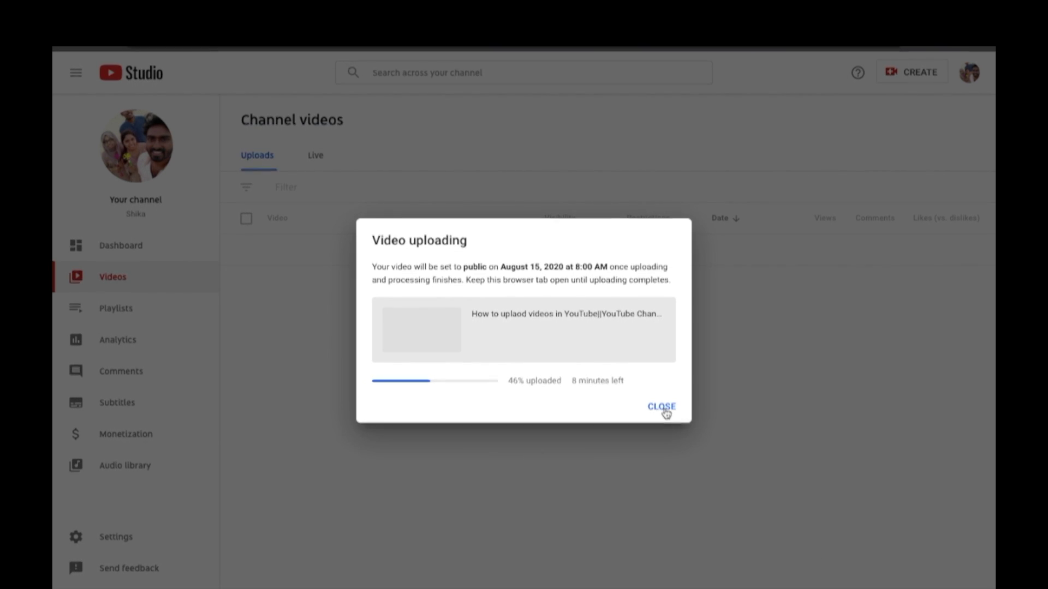
- Close the upload confirmation and tip, then open the uploading video's Details page
{"action": "left_click", "coordinate": [662, 408]}
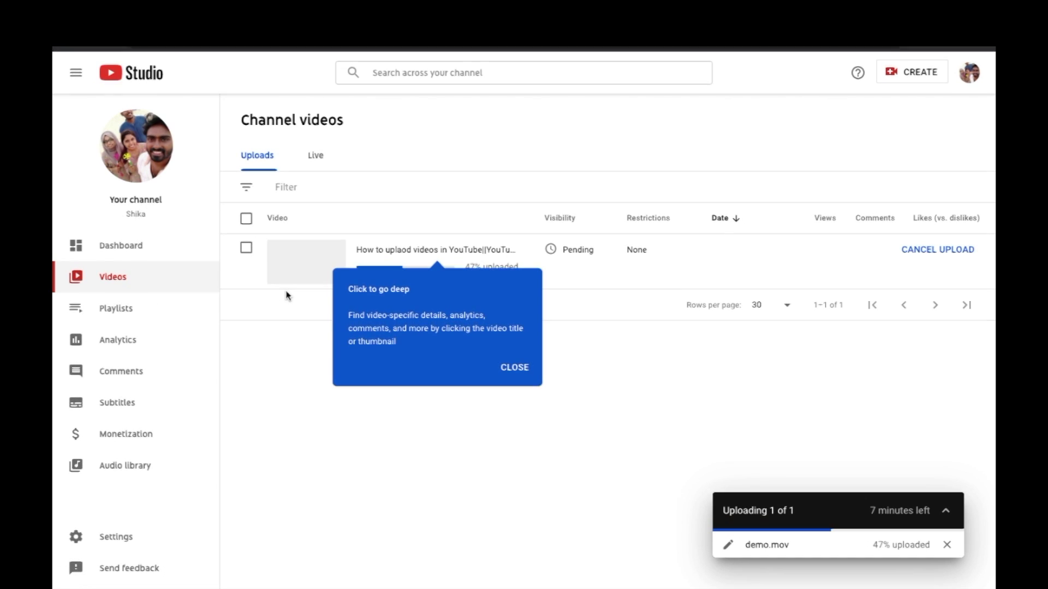
{"action": "left_click", "coordinate": [513, 367]}
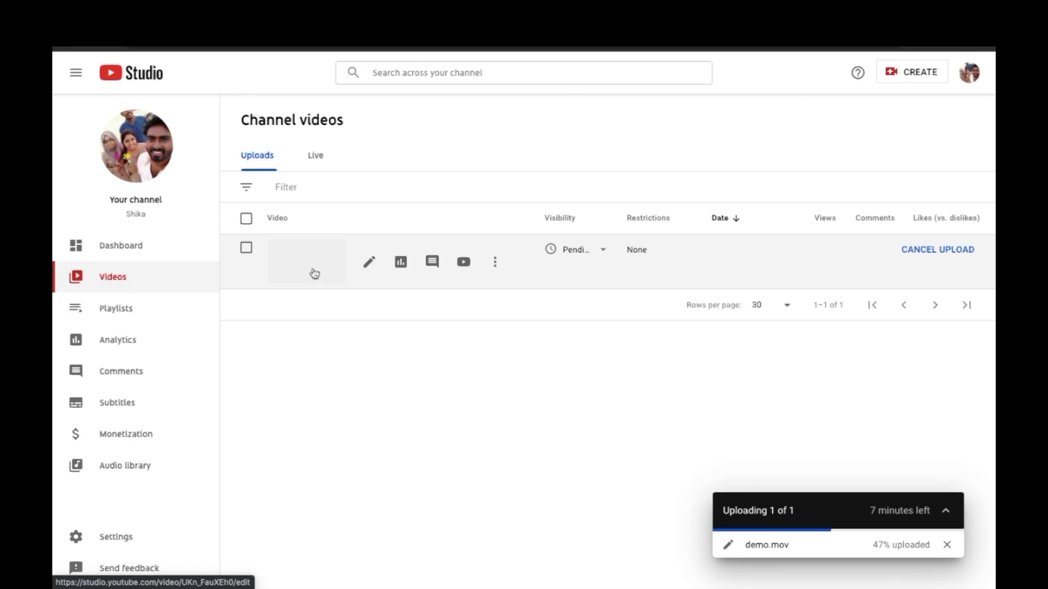
{"action": "left_click", "coordinate": [369, 262]}
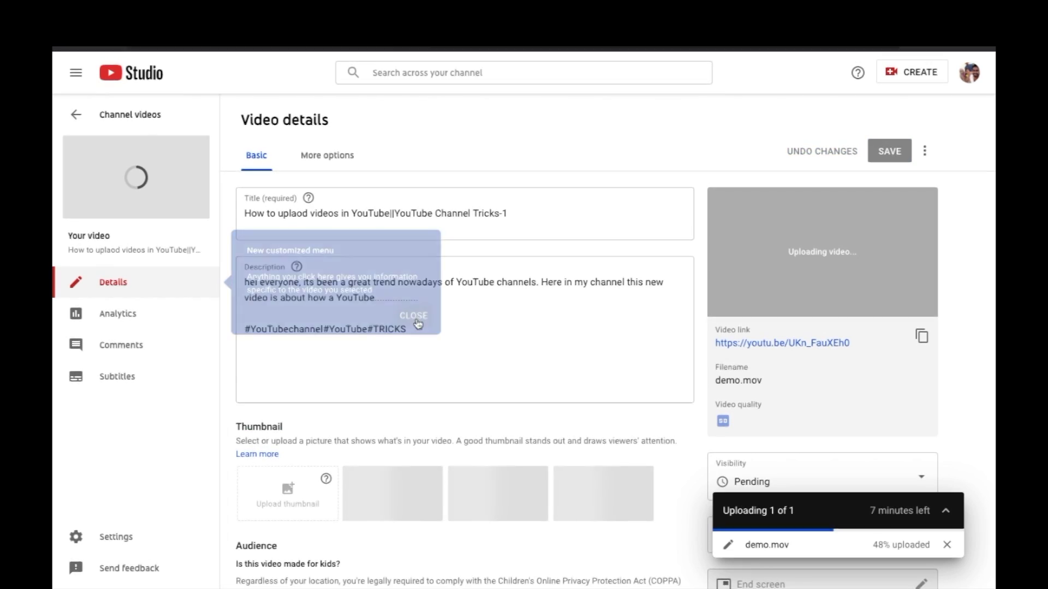
- Add the tags youtube, youtubechannel and channeltricks to the video
{"action": "left_click", "coordinate": [413, 317]}
{"action": "scroll", "coordinate": [437, 355], "scroll_direction": "down", "scroll_amount": 4}
{"action": "left_click", "coordinate": [404, 510]}
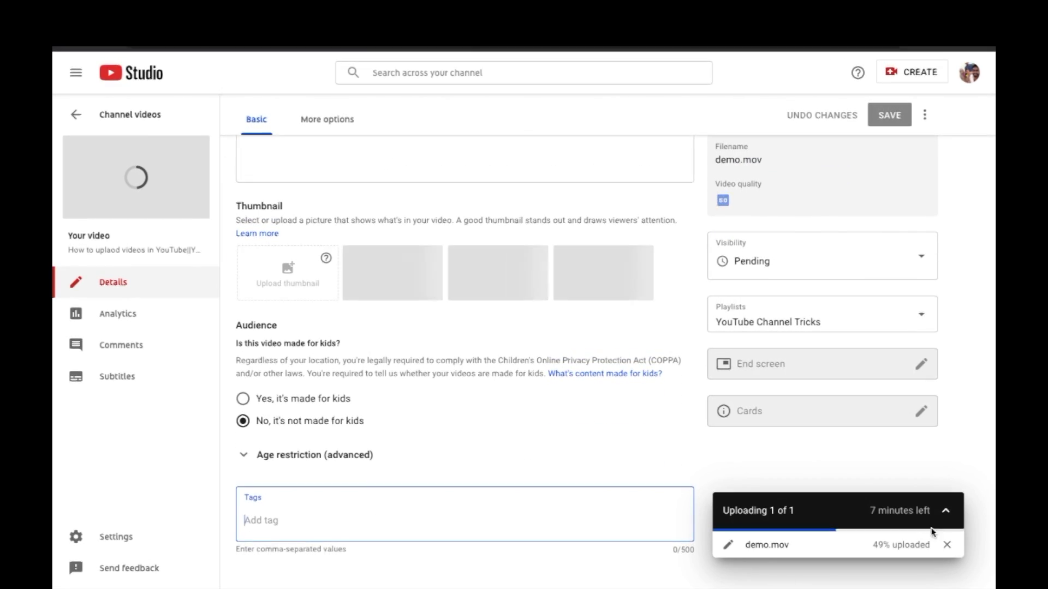
{"action": "type", "text": "youtube,y"}
{"action": "type", "text": "outune"}
{"action": "key", "text": "BackSpace"}
{"action": "key", "text": "BackSpace"}
{"action": "type", "text": "bre"}
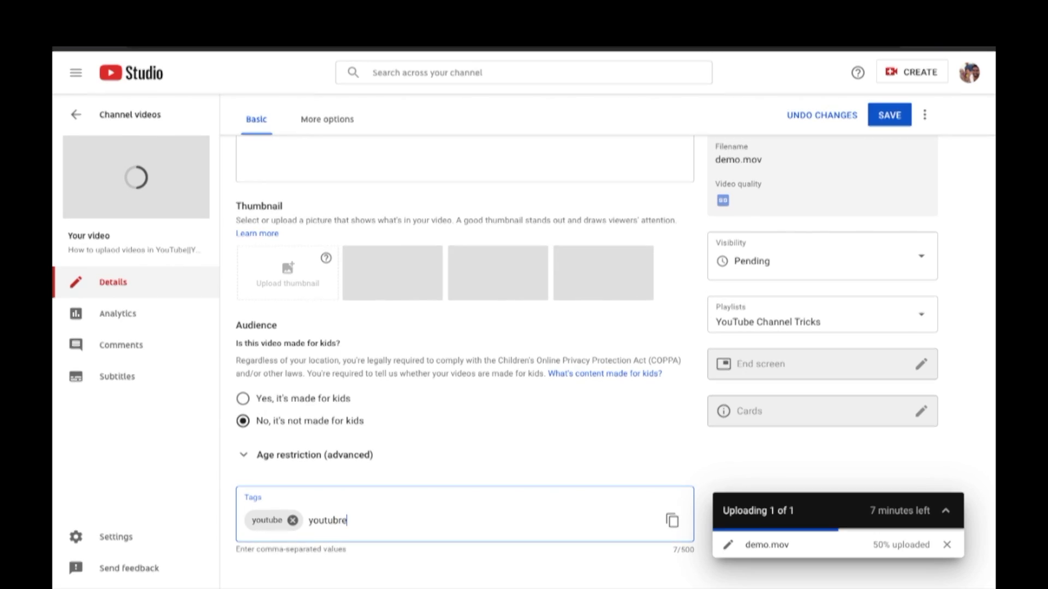
{"action": "key", "text": "BackSpace"}
{"action": "key", "text": "BackSpace"}
{"action": "type", "text": "echannel,"}
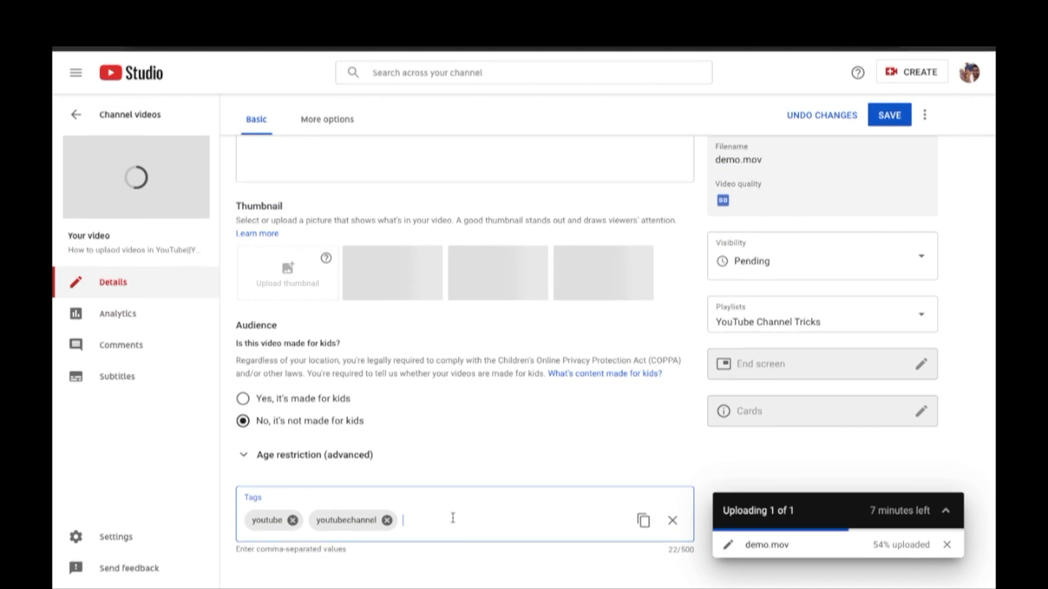
{"action": "type", "text": "ch"}
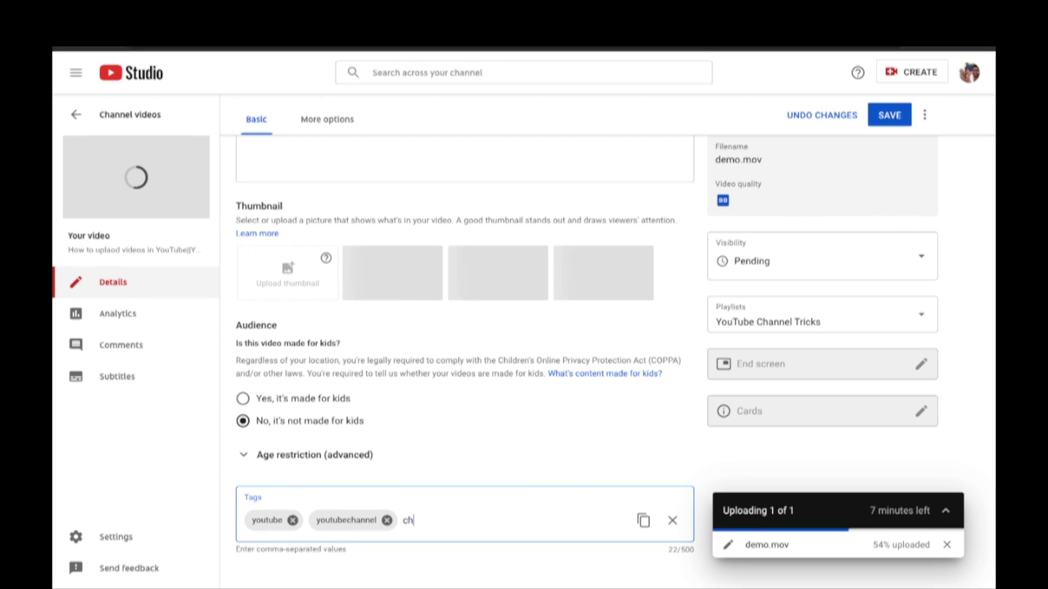
{"action": "type", "text": "anneltricks,"}
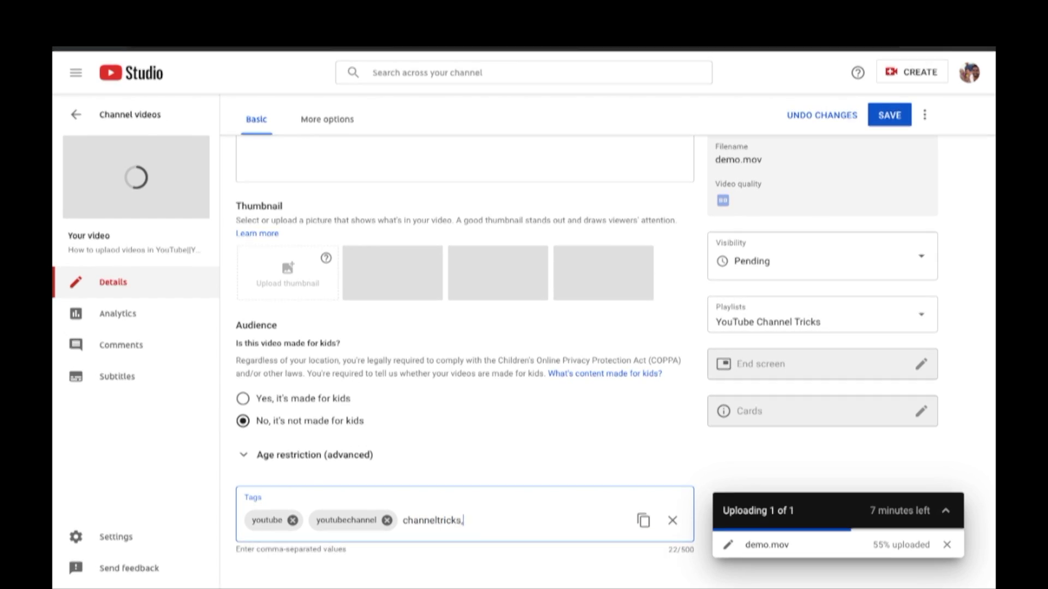
{"action": "key", "text": "Return"}
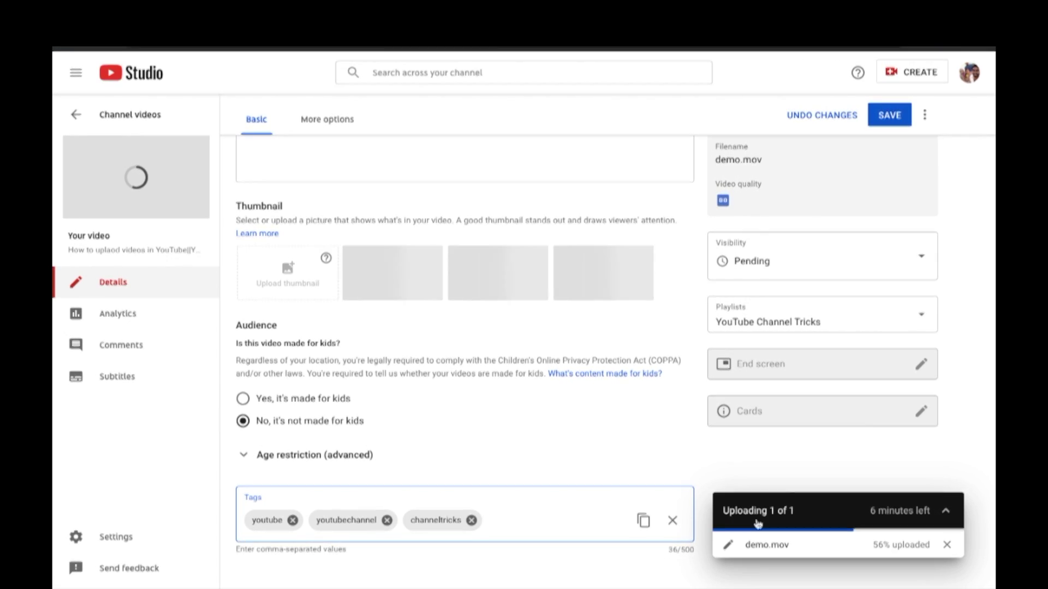
- Save the tag changes on the video's details page
{"action": "left_click", "coordinate": [921, 364]}
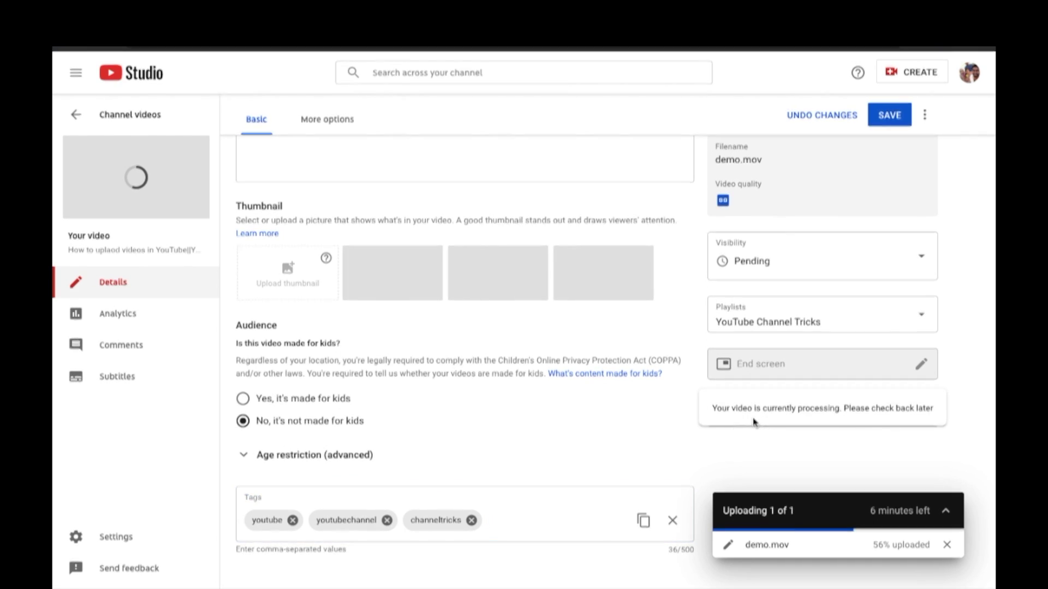
{"action": "left_click", "coordinate": [880, 121]}
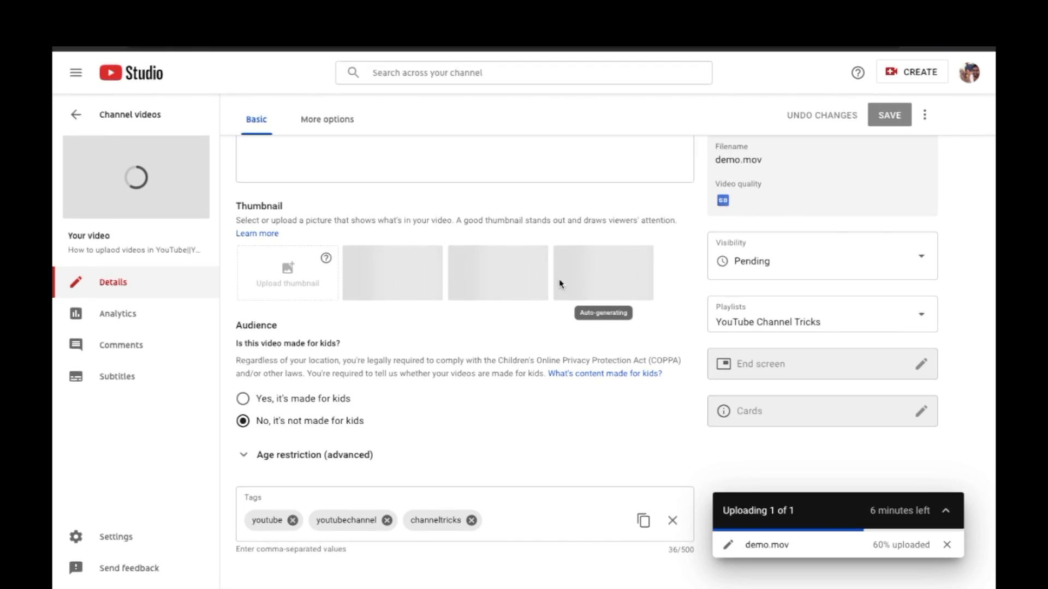
{"action": "scroll", "coordinate": [585, 275], "scroll_direction": "up", "scroll_amount": 3}
{"action": "scroll", "coordinate": [586, 275], "scroll_direction": "up", "scroll_amount": 2}
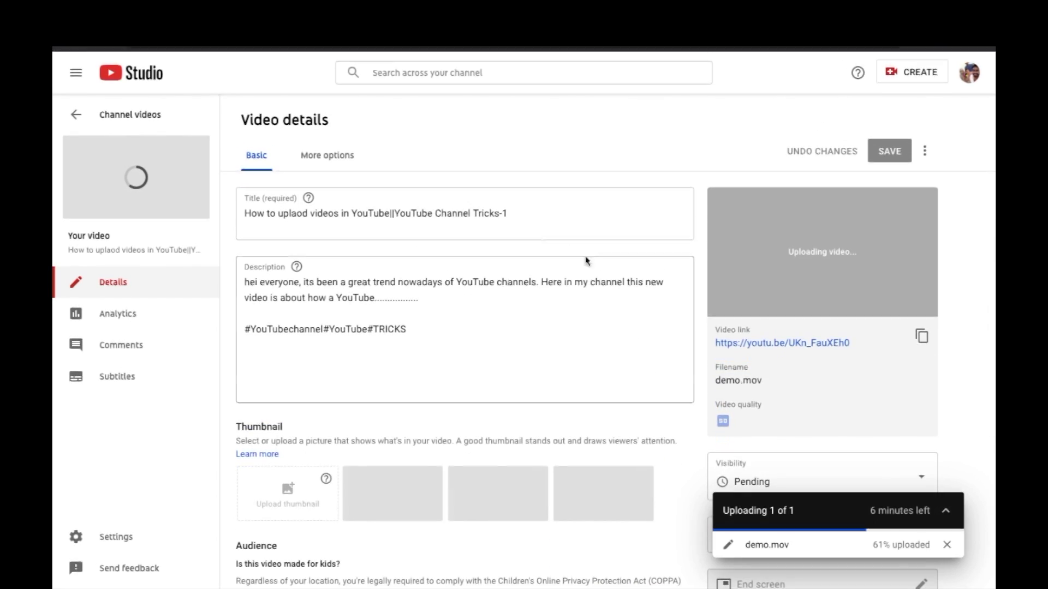
- Return through the Channel videos list to the dashboard and close the account menu
{"action": "left_click", "coordinate": [77, 116]}
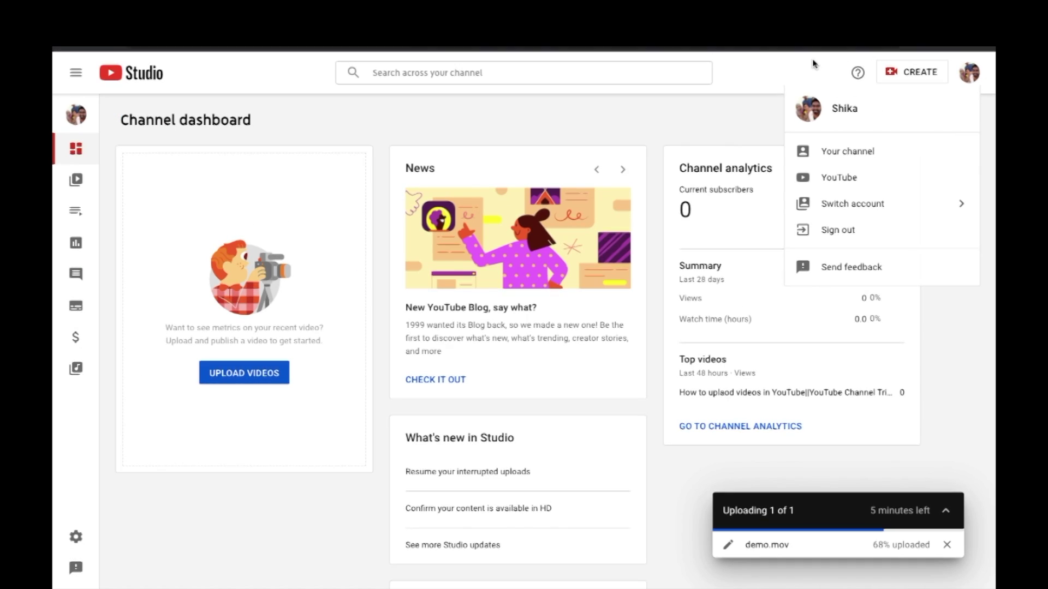
{"action": "left_click", "coordinate": [811, 64]}
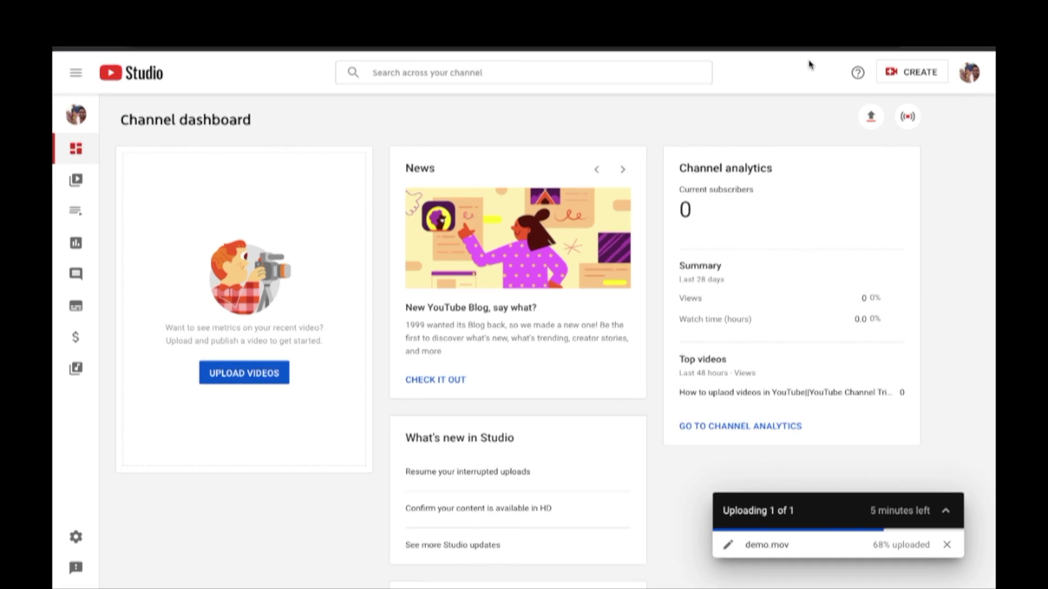
- Open CREATE > Upload videos, exit Chrome full screen, and close the upload dialog
{"action": "left_click", "coordinate": [914, 75]}
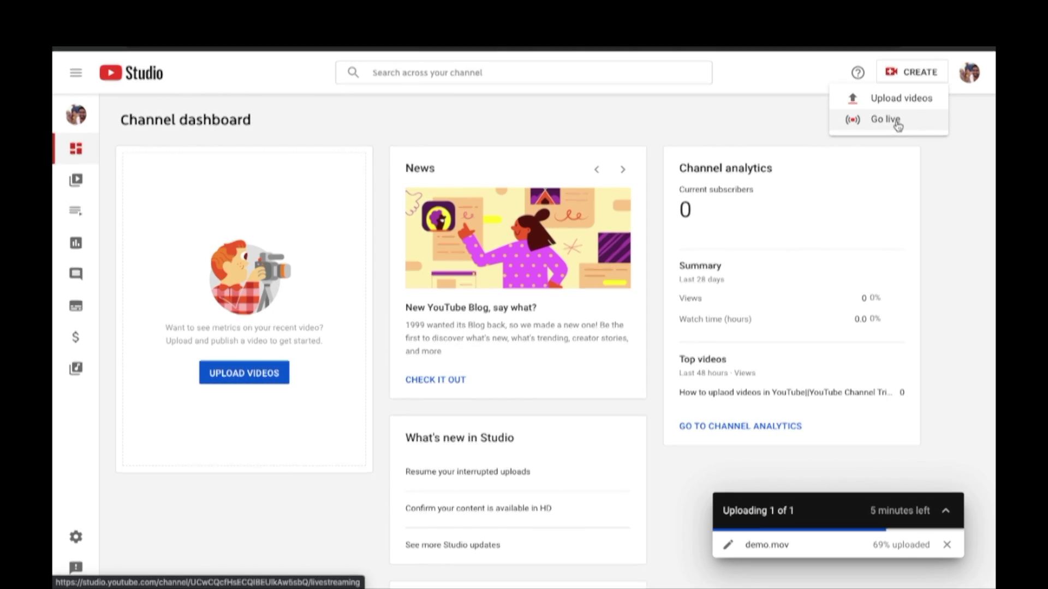
{"action": "left_click", "coordinate": [892, 102]}
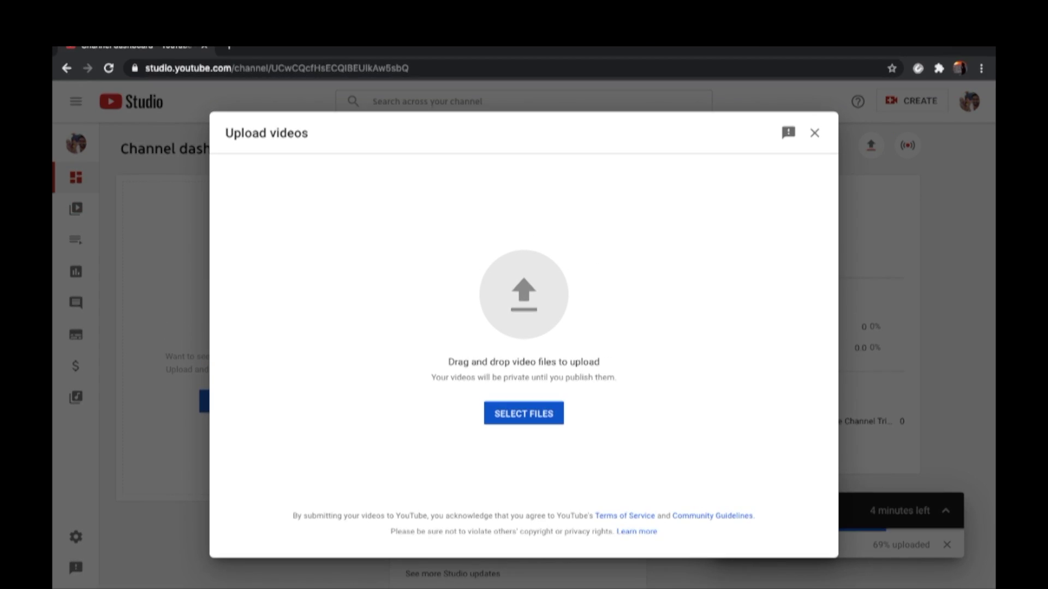
{"action": "left_click", "coordinate": [77, 48]}
{"action": "left_click", "coordinate": [814, 121]}
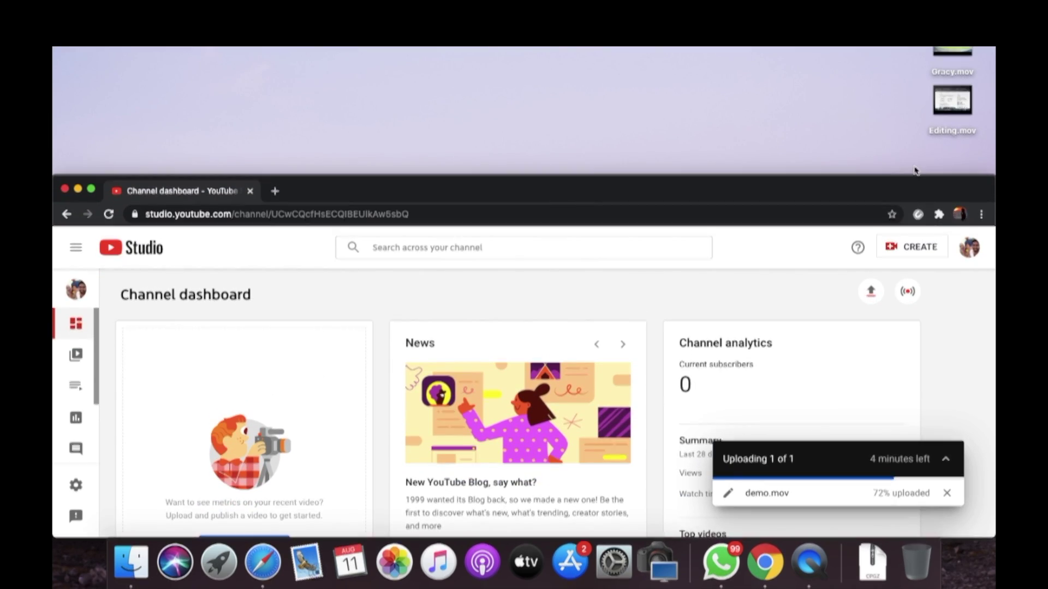
- Shrink and raise the Chrome window so the googgle chrome movie on the desktop is reachable
{"action": "left_click_drag", "start_coordinate": [901, 176], "coordinate": [887, 238]}
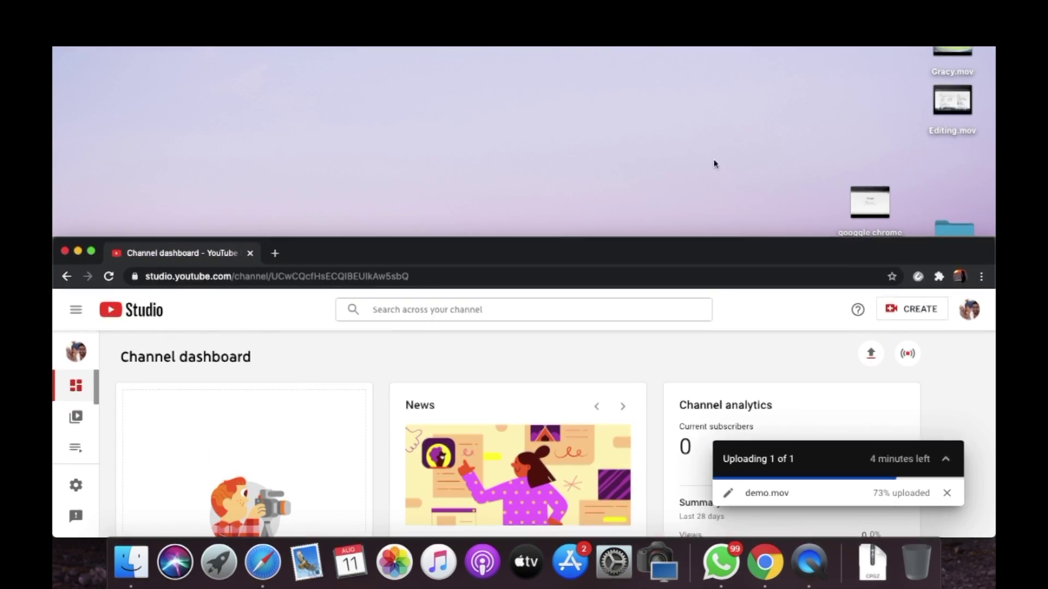
{"action": "left_click", "coordinate": [870, 202]}
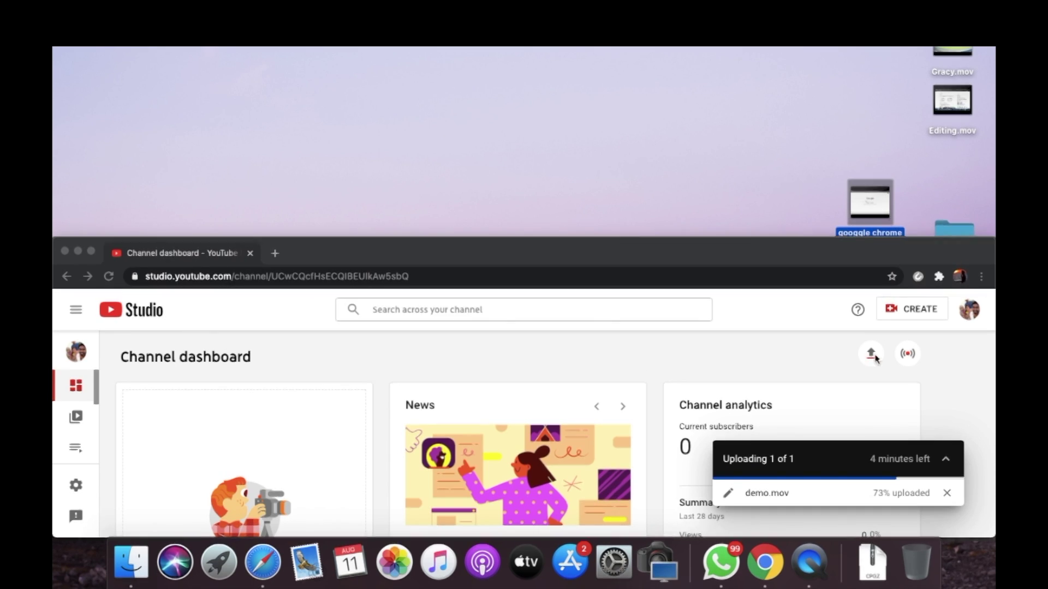
{"action": "mouse_move", "coordinate": [885, 205]}
{"action": "left_click_drag", "start_coordinate": [884, 205], "coordinate": [865, 63]}
{"action": "left_click_drag", "start_coordinate": [784, 251], "coordinate": [780, 133]}
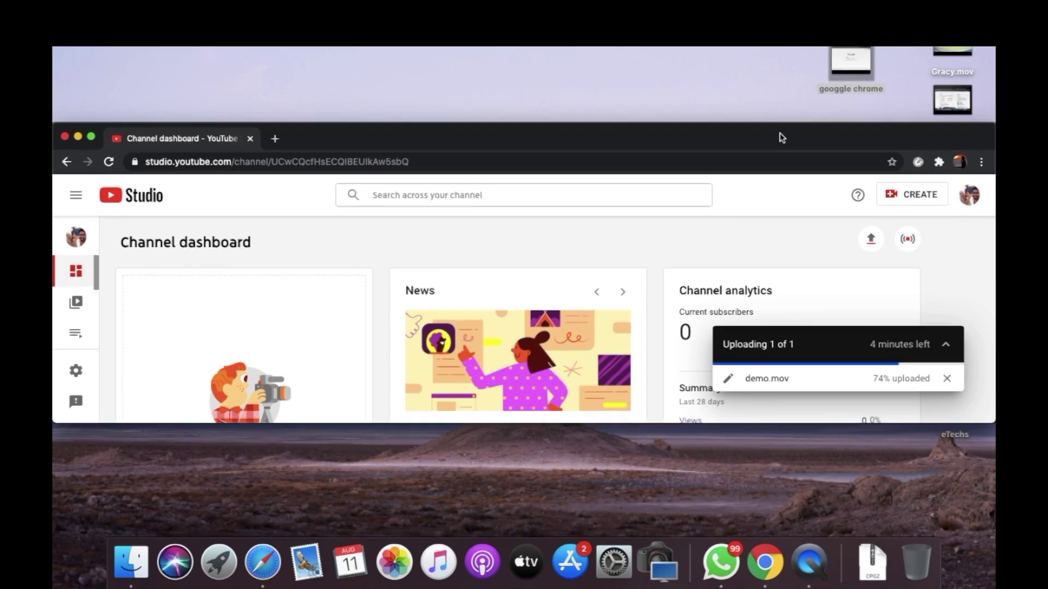
- Drag the googgle chrome movie into a new Upload videos dialog, then restore full screen
{"action": "left_click", "coordinate": [922, 195]}
{"action": "left_click", "coordinate": [902, 221]}
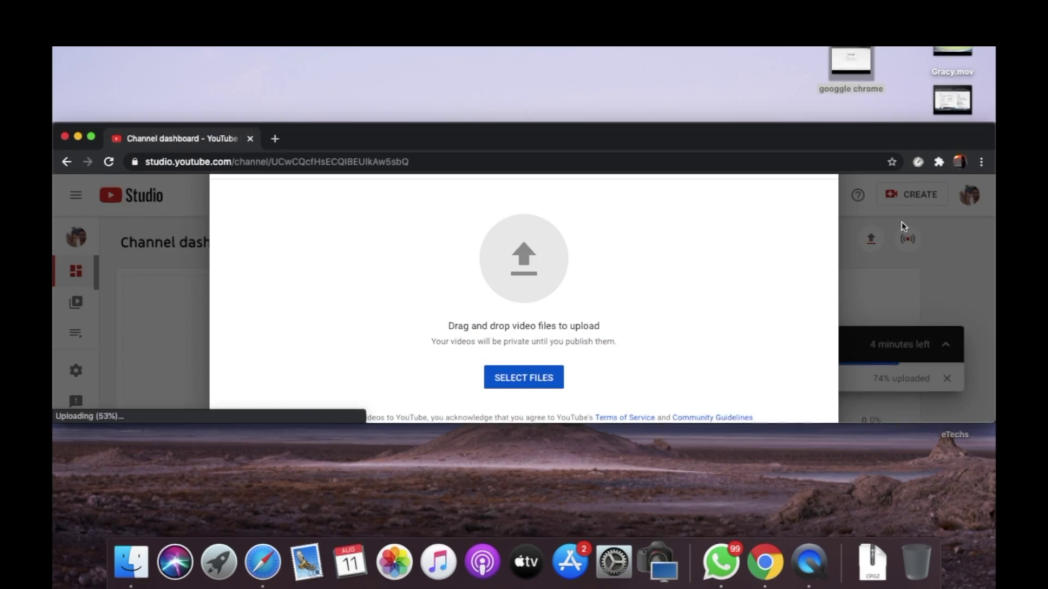
{"action": "left_click_drag", "start_coordinate": [851, 59], "coordinate": [521, 262]}
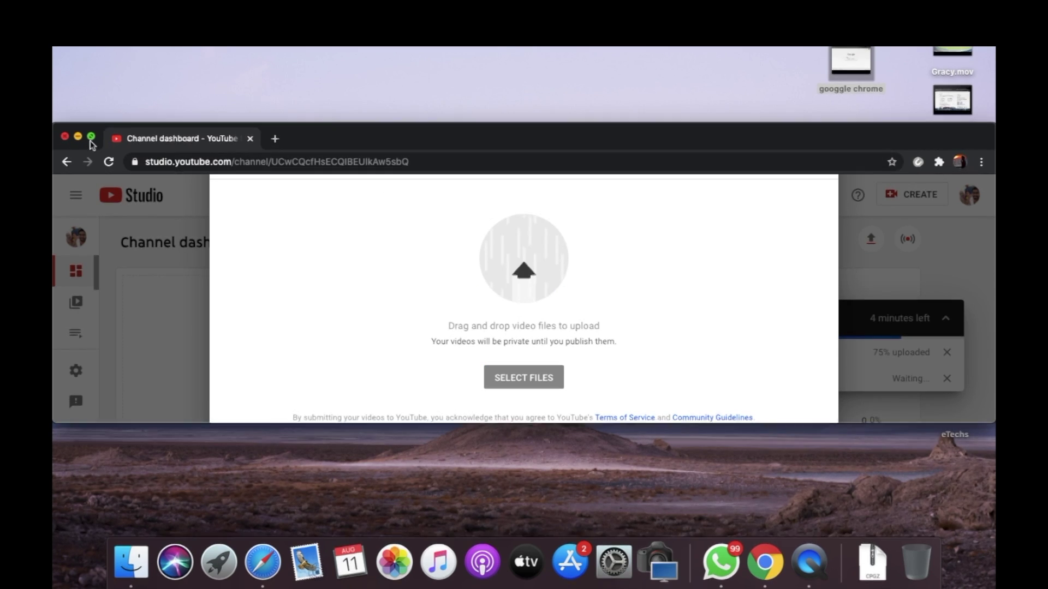
{"action": "left_click", "coordinate": [90, 140]}
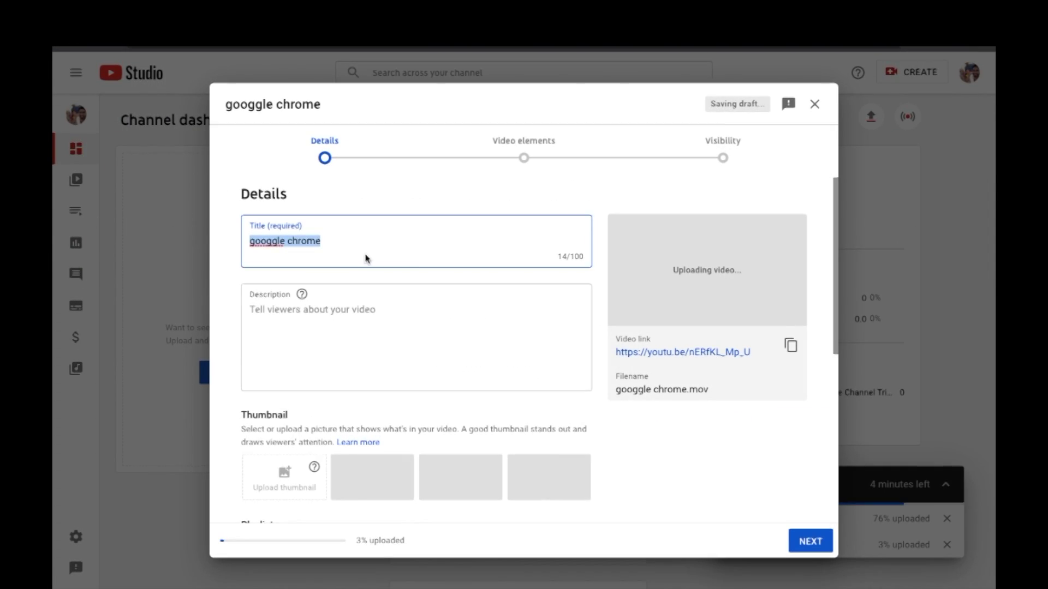
- Title the upload 'YouTube uploads|YouTube Tricks-2'
{"action": "key", "text": "BackSpace"}
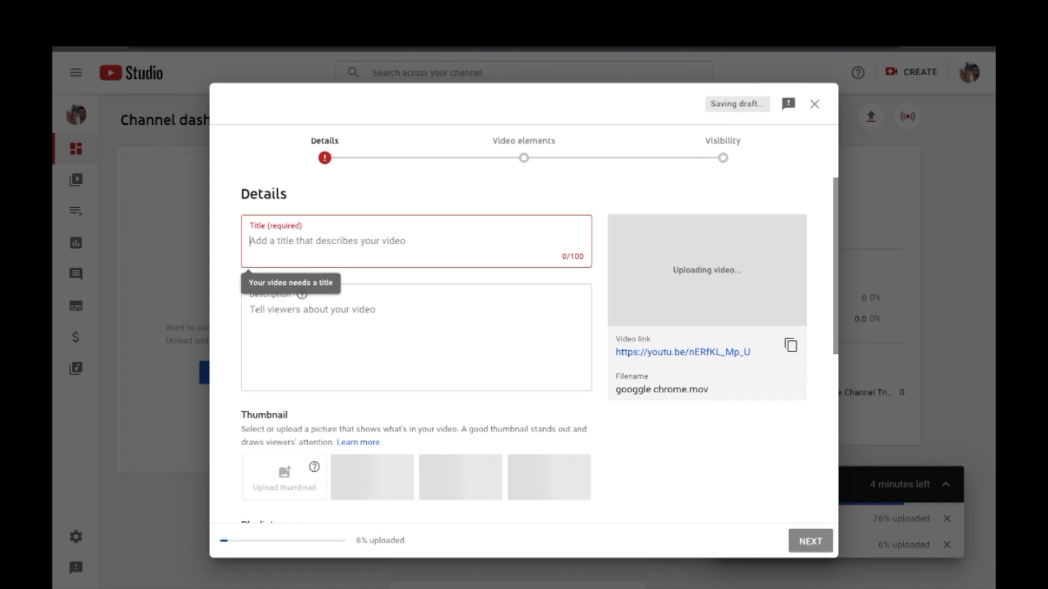
{"action": "type", "text": "YouTube"}
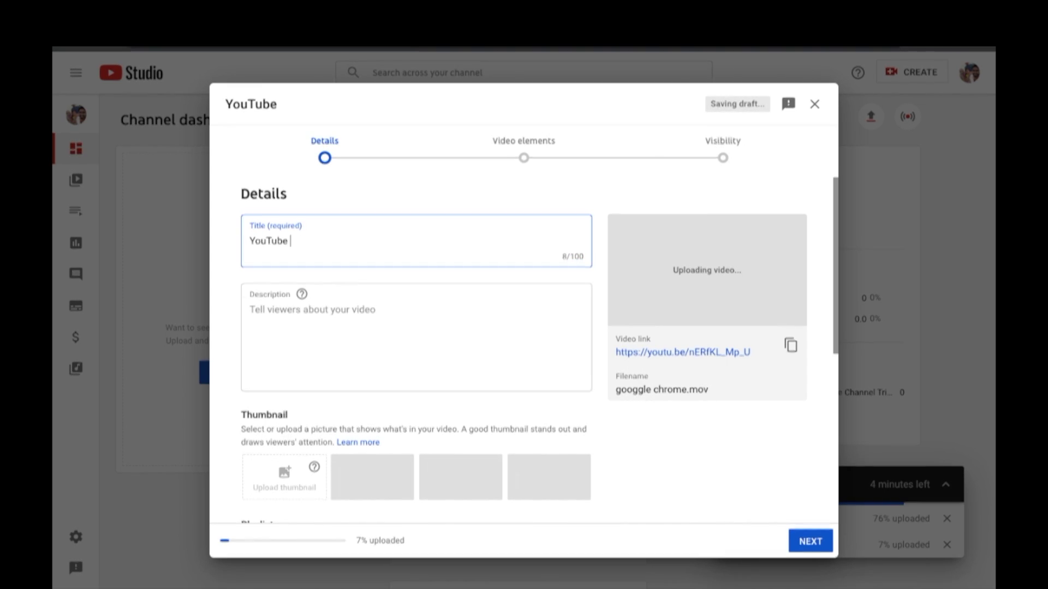
{"action": "type", "text": "uploads|"}
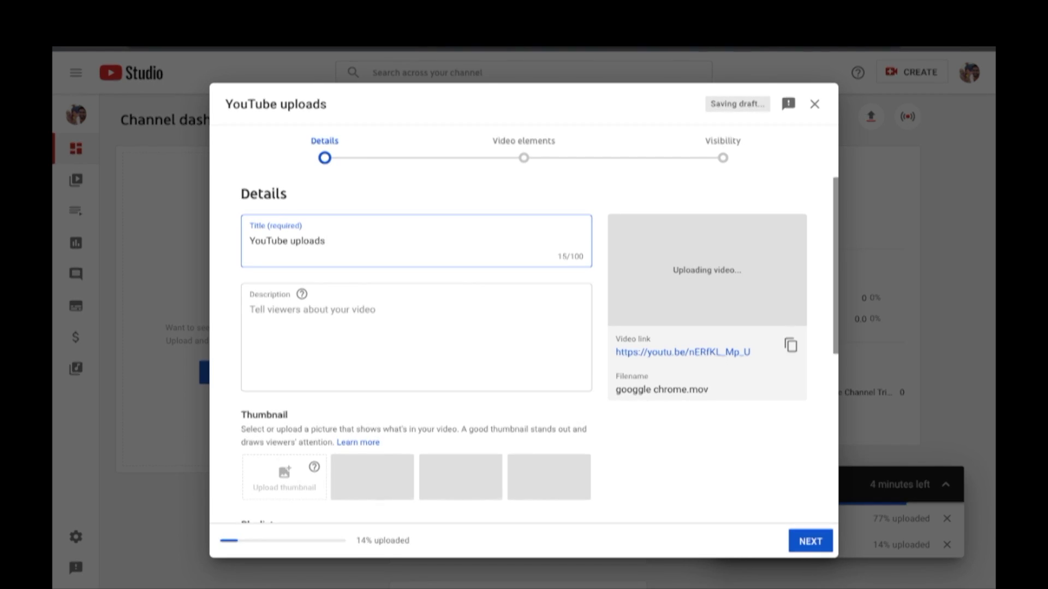
{"action": "type", "text": "YouTube Tricks_"}
{"action": "key", "text": "BackSpace"}
{"action": "type", "text": "-2"}
- Write the description 'Hey everyone.....' followed by hashtags #YouTubechanel#YouTubetricks#
{"action": "left_click", "coordinate": [342, 307]}
{"action": "type", "text": "Hey everyonr"}
{"action": "key", "text": "BackSpace"}
{"action": "type", "text": "e....."}
{"action": "key", "text": "Return"}
{"action": "key", "text": "Return"}
{"action": "type", "text": "#YouTubechane"}
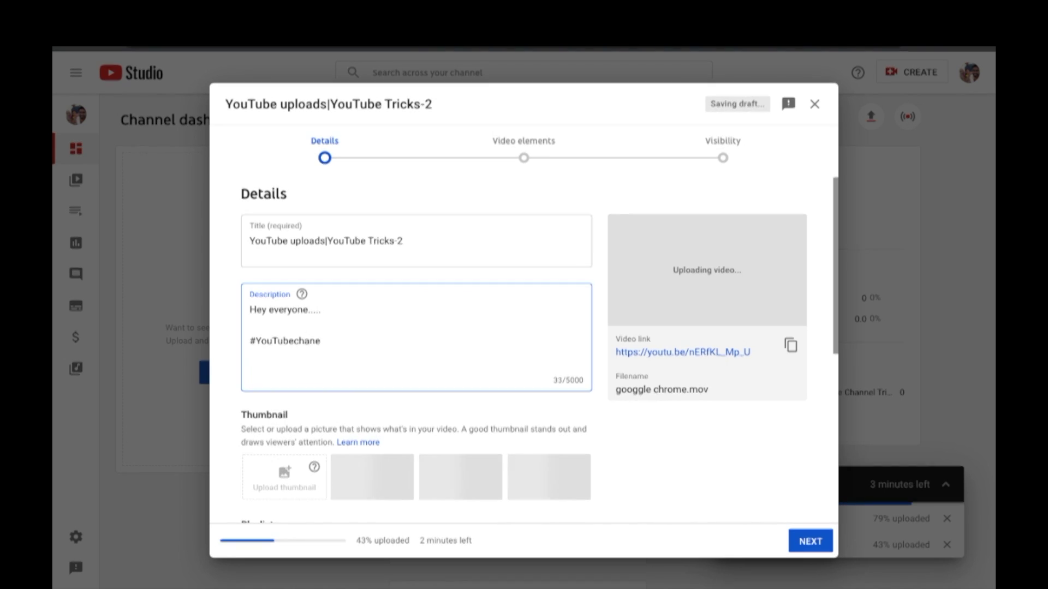
{"action": "type", "text": "l#YouT"}
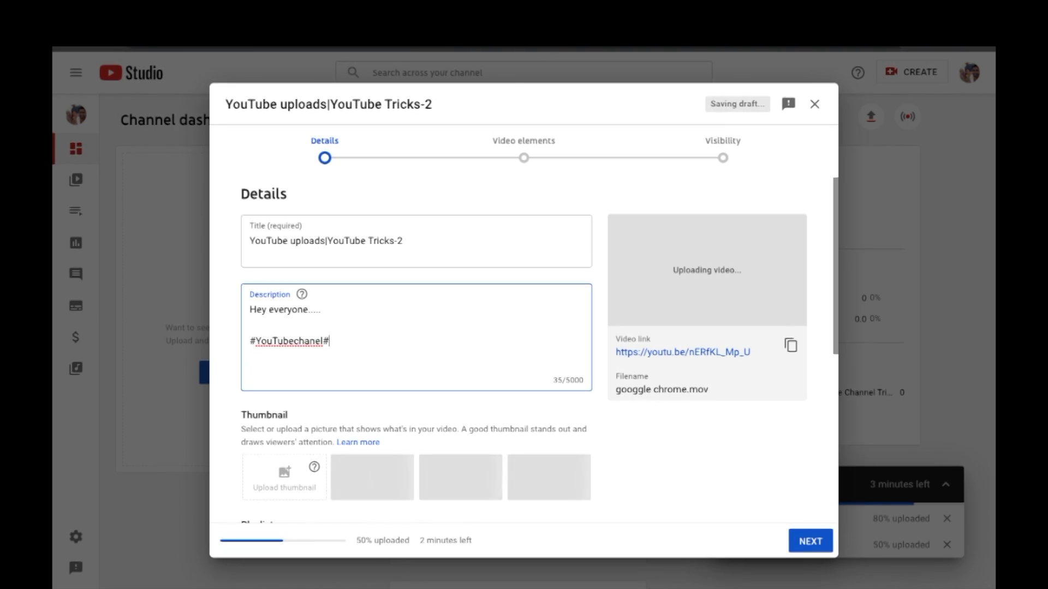
{"action": "type", "text": "ubetricks#"}
- Add it to the YouTube Channel Tricks playlist, mark it not made for kids, and continue
{"action": "scroll", "coordinate": [352, 370], "scroll_direction": "down", "scroll_amount": 2}
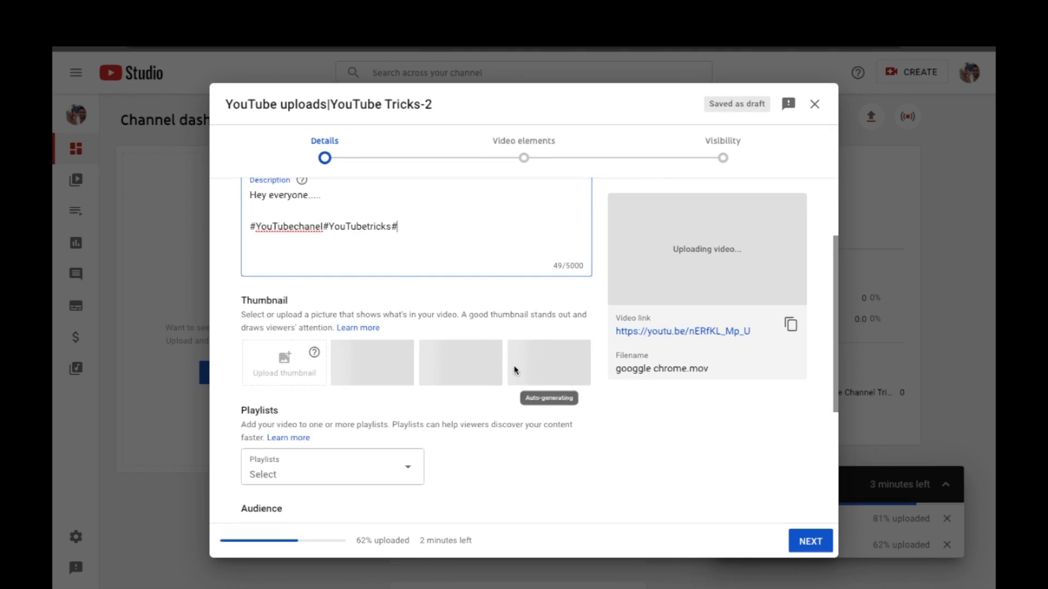
{"action": "scroll", "coordinate": [467, 366], "scroll_direction": "down", "scroll_amount": 1}
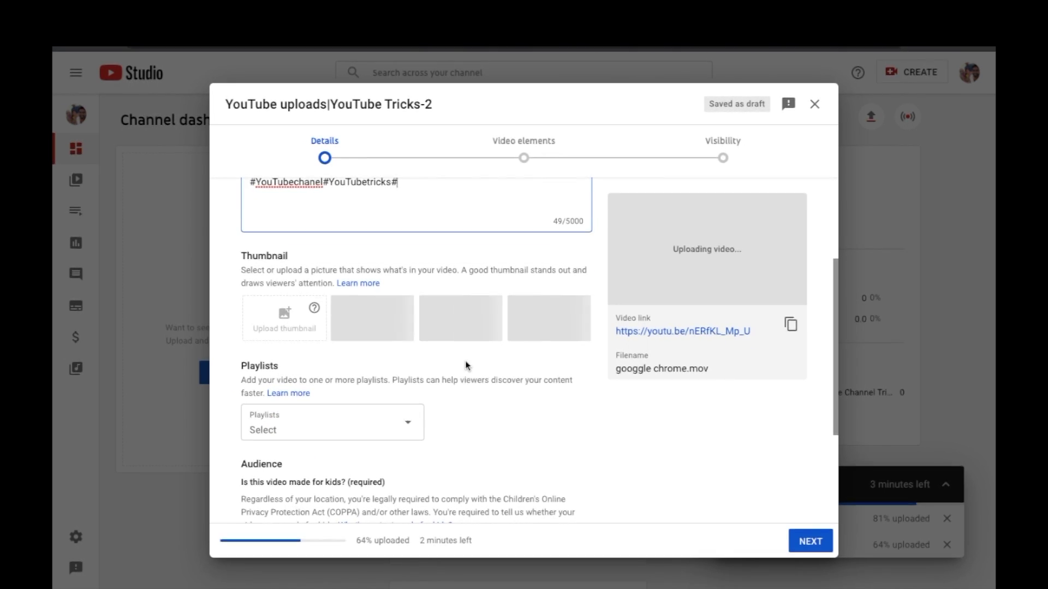
{"action": "scroll", "coordinate": [464, 338], "scroll_direction": "down", "scroll_amount": 1}
{"action": "left_click", "coordinate": [427, 541]}
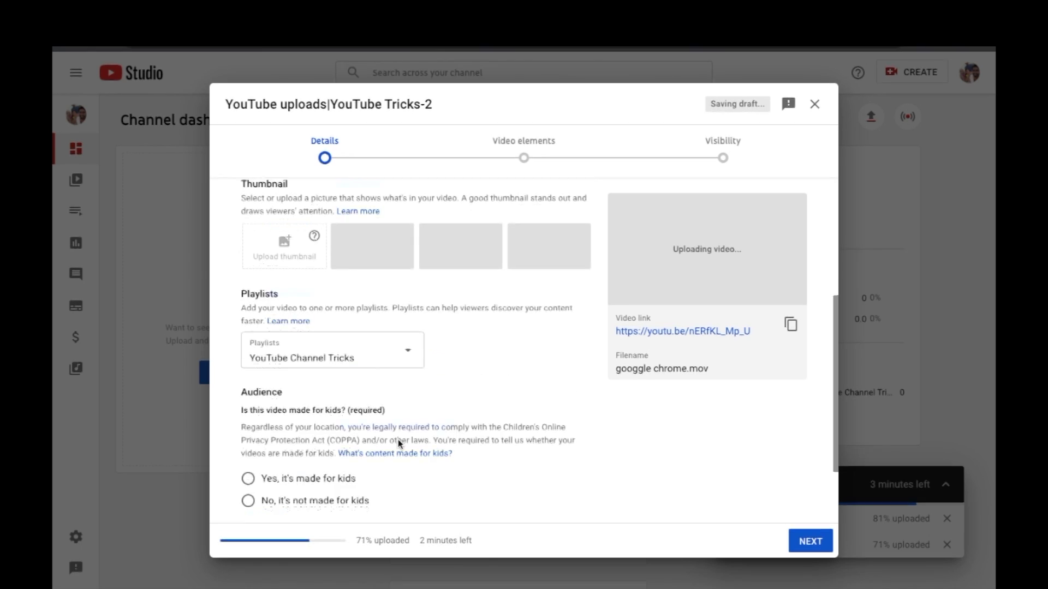
{"action": "scroll", "coordinate": [398, 435], "scroll_direction": "down", "scroll_amount": 1}
{"action": "left_click", "coordinate": [248, 402]}
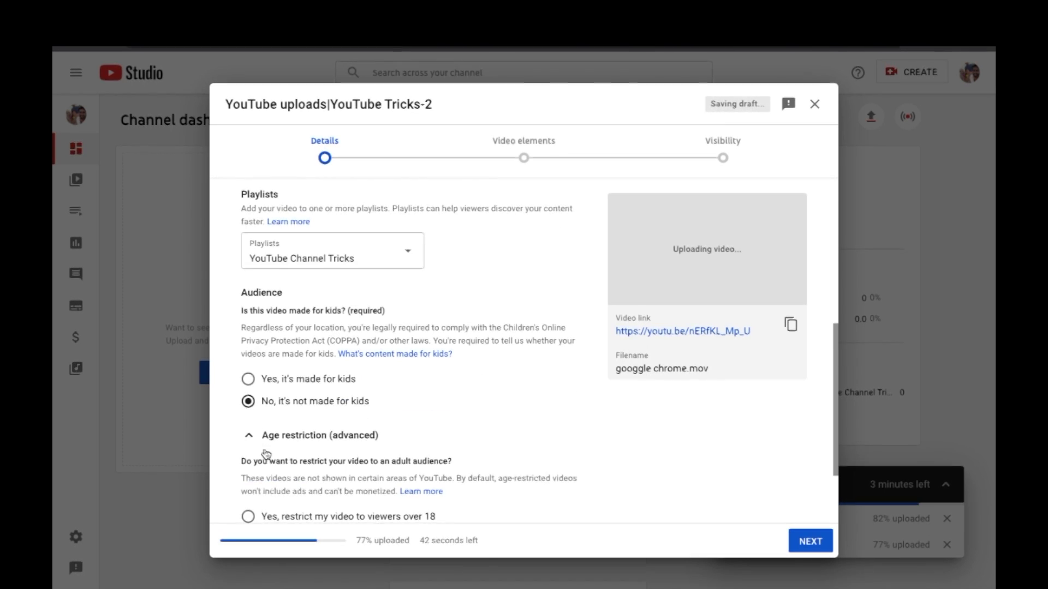
{"action": "scroll", "coordinate": [266, 454], "scroll_direction": "down", "scroll_amount": 2}
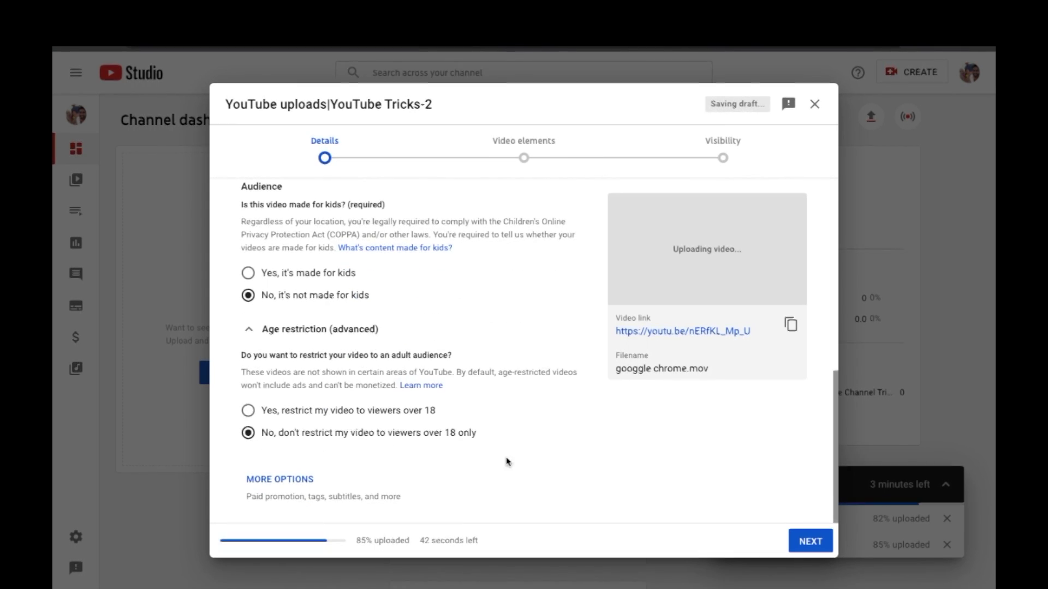
{"action": "left_click", "coordinate": [810, 541]}
- Schedule YouTube Tricks-2 for public release on Aug 15, 2020 at 8:00 AM
{"action": "left_click", "coordinate": [810, 541]}
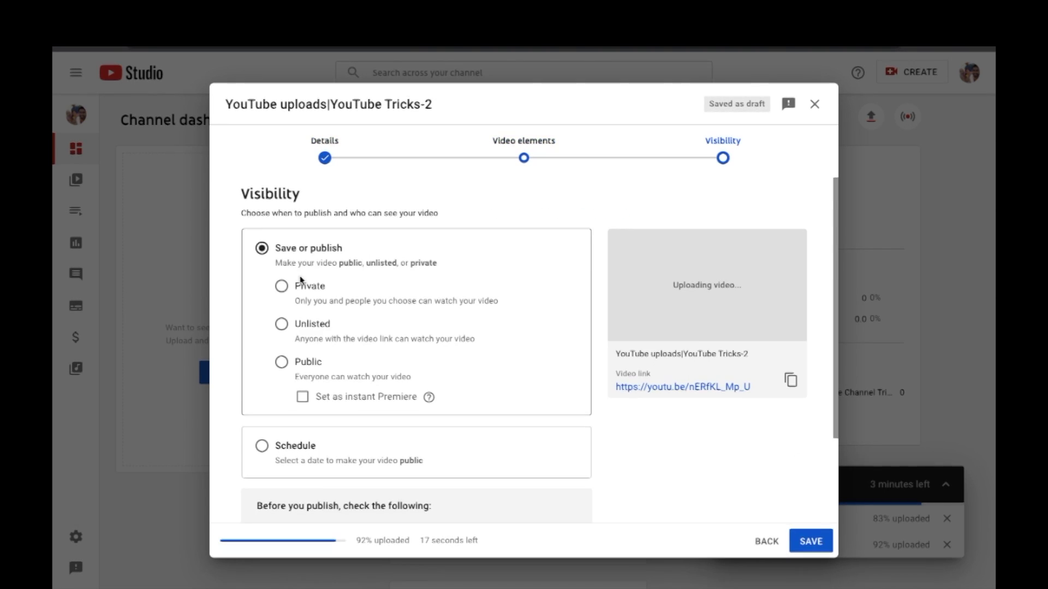
{"action": "scroll", "coordinate": [300, 280], "scroll_direction": "down", "scroll_amount": 2}
{"action": "left_click", "coordinate": [486, 339]}
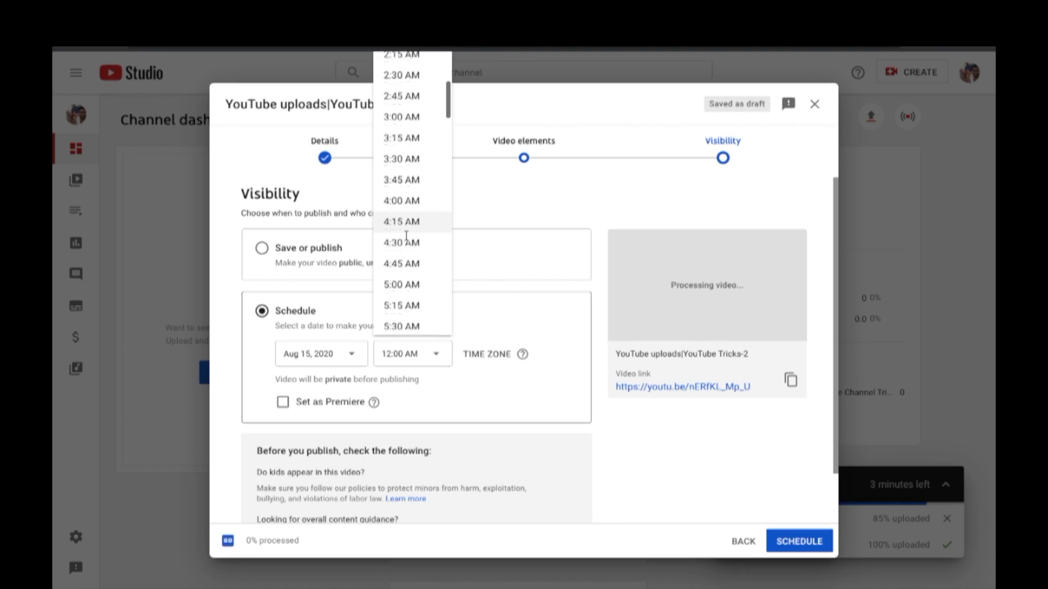
{"action": "scroll", "coordinate": [402, 210], "scroll_direction": "down", "scroll_amount": 1}
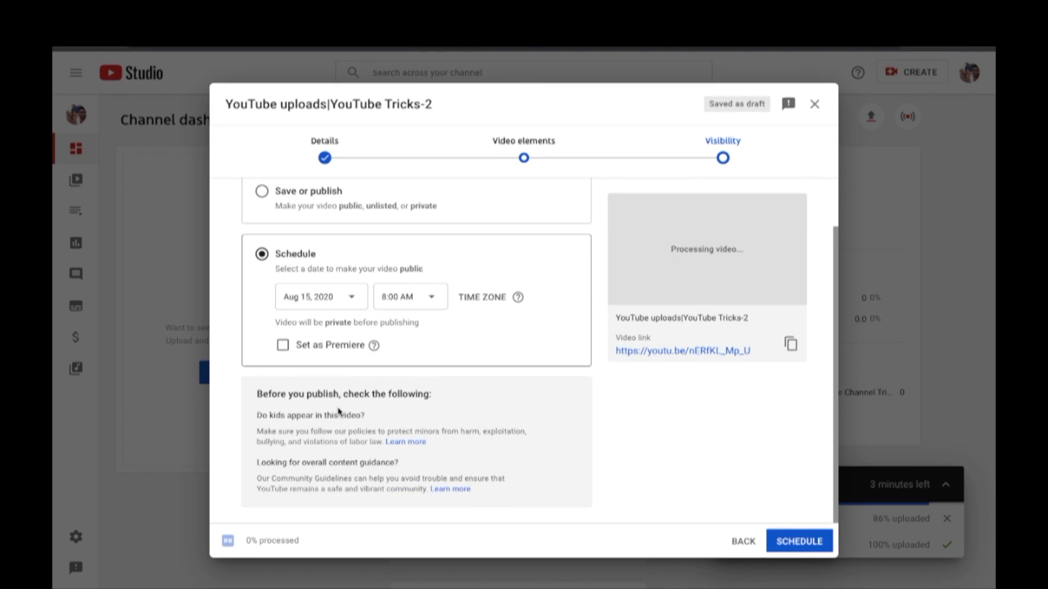
{"action": "left_click", "coordinate": [792, 543]}
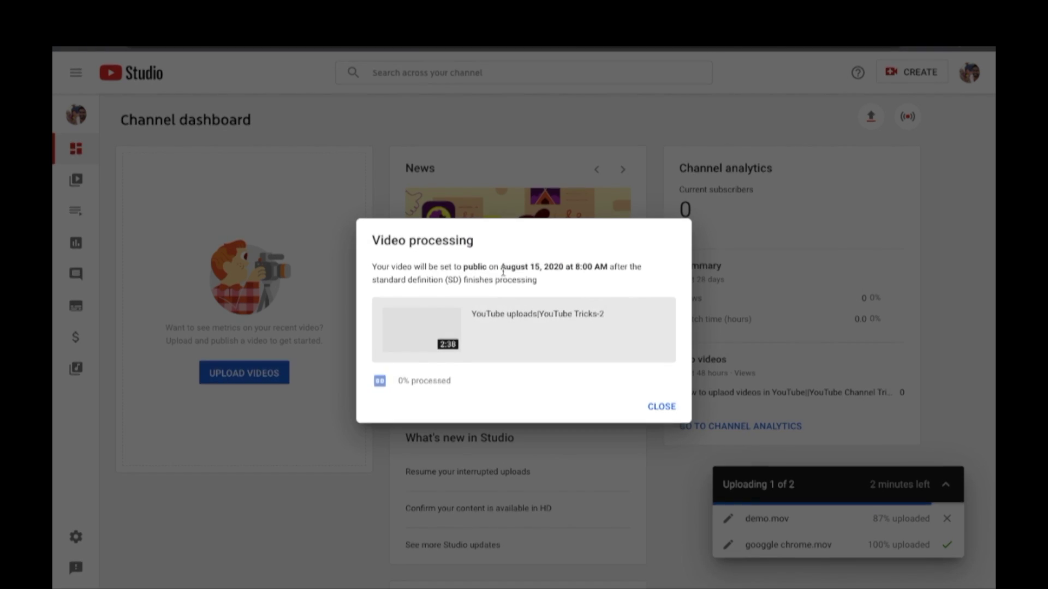
- Dismiss the processing notice and open YouTube Tricks-2's details from the Videos list, refreshing once
{"action": "left_click", "coordinate": [661, 407]}
{"action": "left_click", "coordinate": [76, 180]}
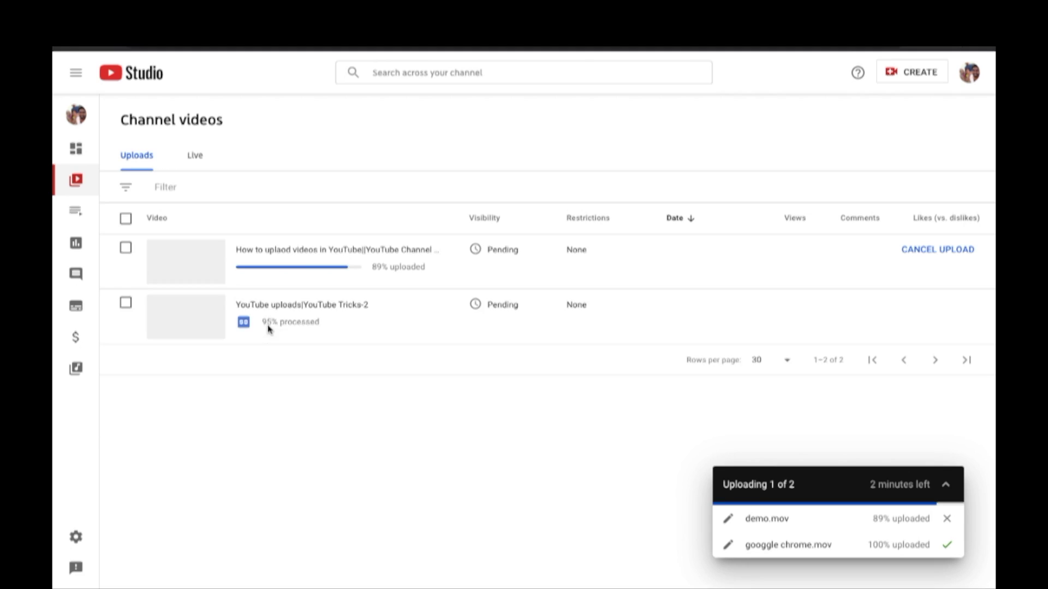
{"action": "left_click", "coordinate": [204, 306]}
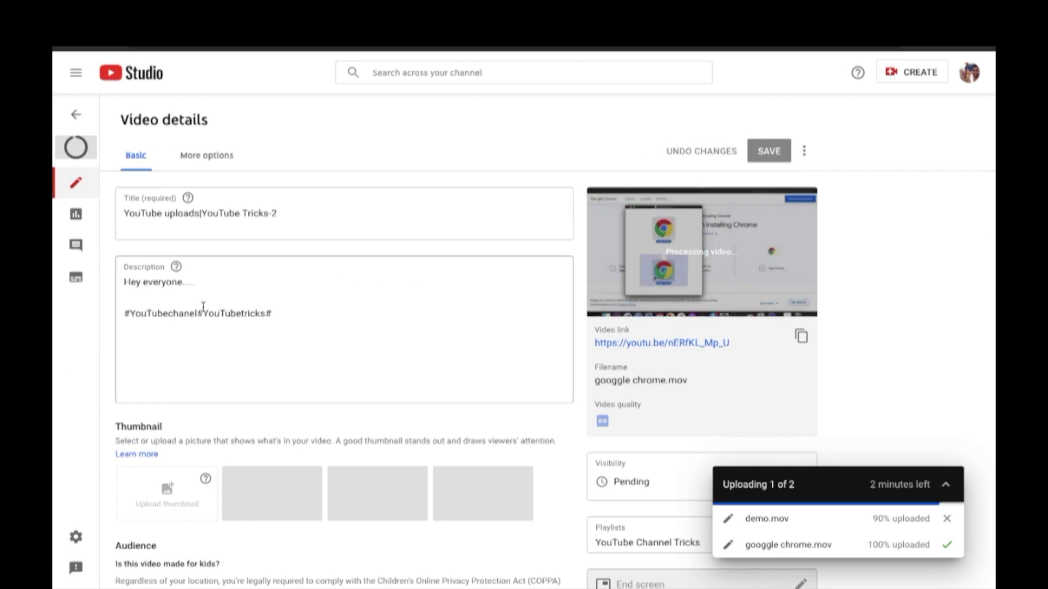
{"action": "scroll", "coordinate": [203, 307], "scroll_direction": "down", "scroll_amount": 1}
{"action": "scroll", "coordinate": [203, 306], "scroll_direction": "up", "scroll_amount": 1}
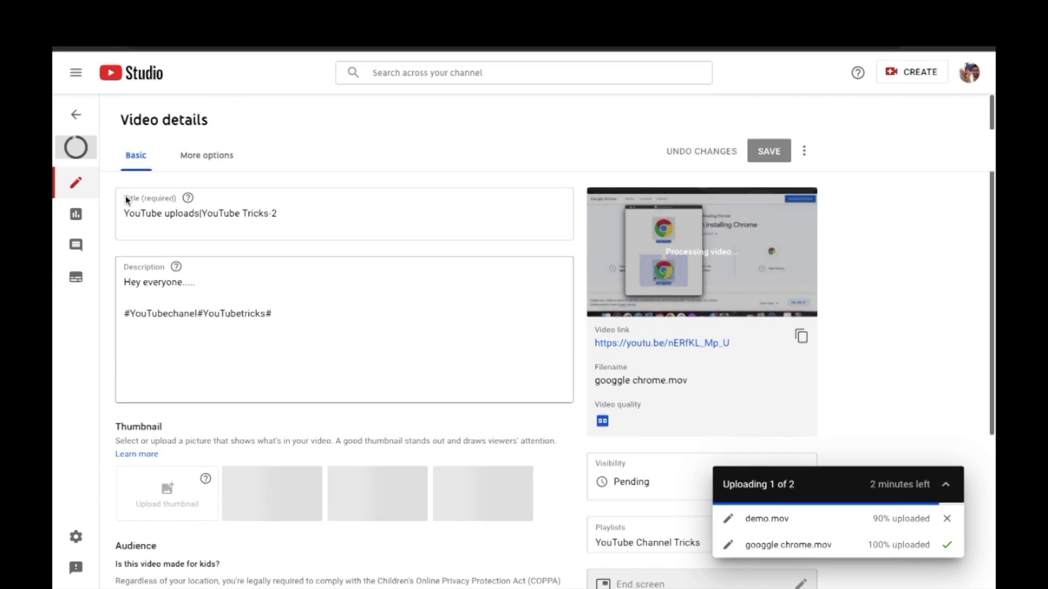
{"action": "mouse_move", "coordinate": [79, 155]}
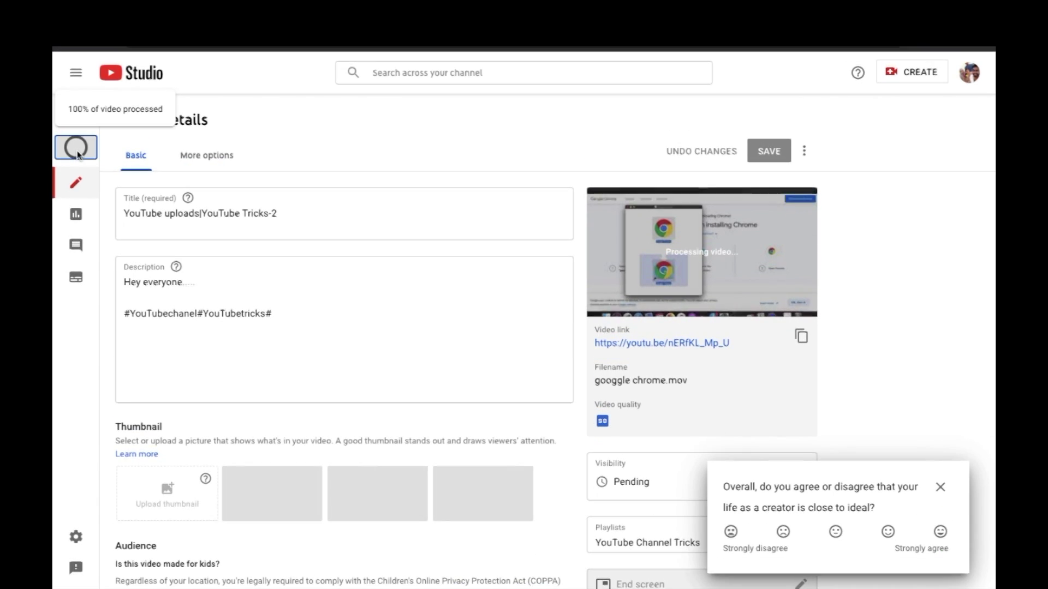
{"action": "left_click", "coordinate": [78, 153]}
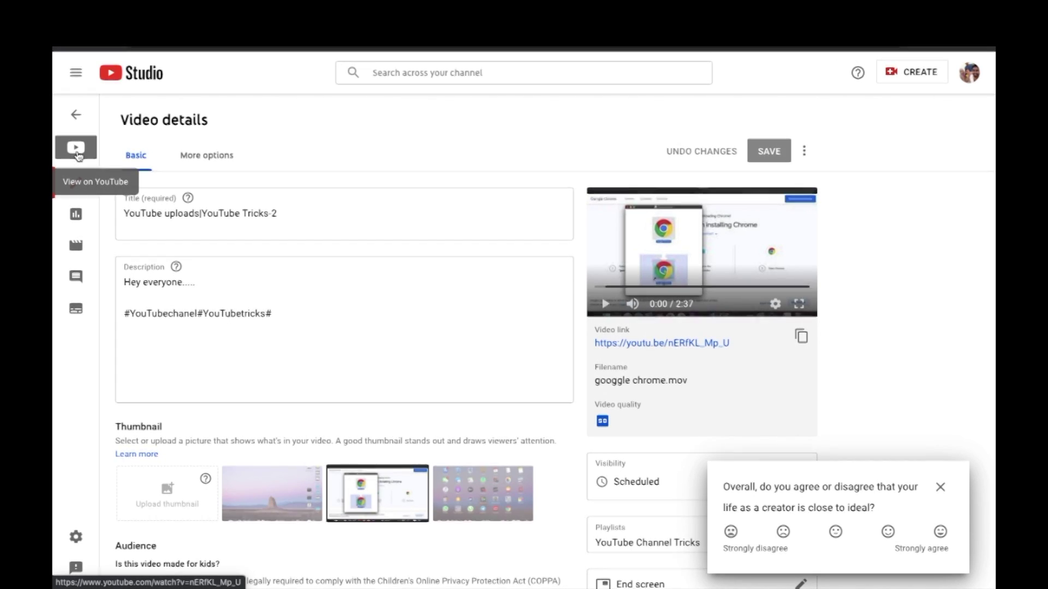
- Play and pause the preview, then pick the third suggested thumbnail
{"action": "left_click", "coordinate": [603, 312]}
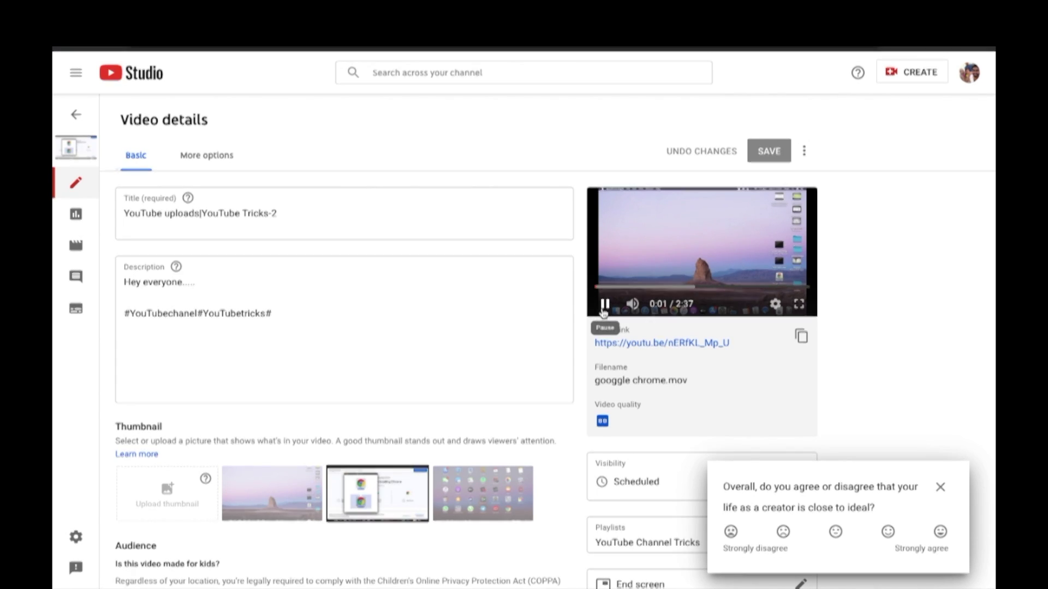
{"action": "left_click", "coordinate": [604, 312]}
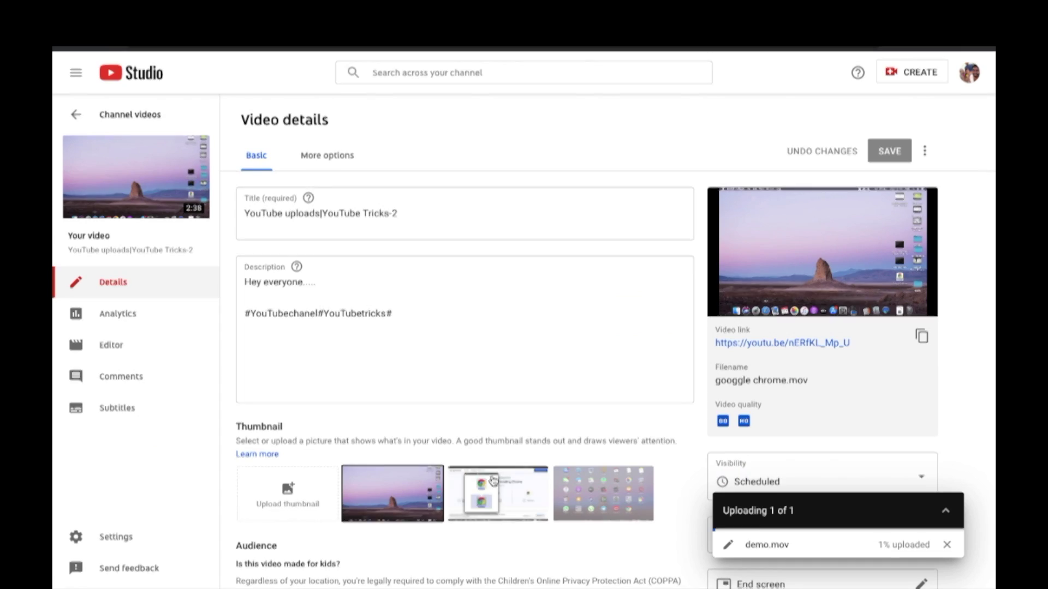
{"action": "left_click", "coordinate": [490, 494]}
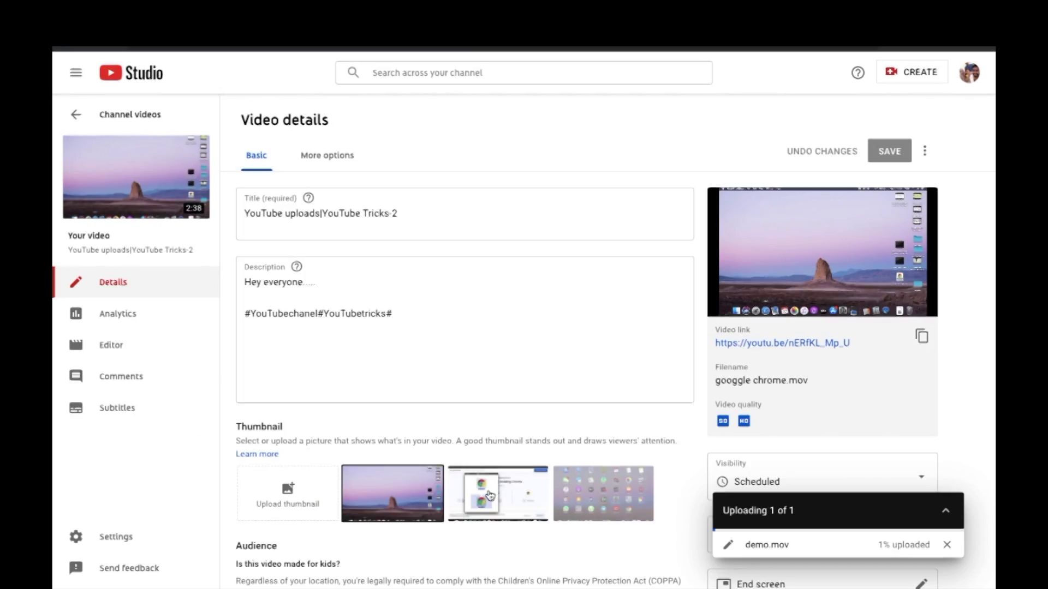
- Try the third and fourth suggested thumbnails and save the choice
{"action": "left_click", "coordinate": [489, 495]}
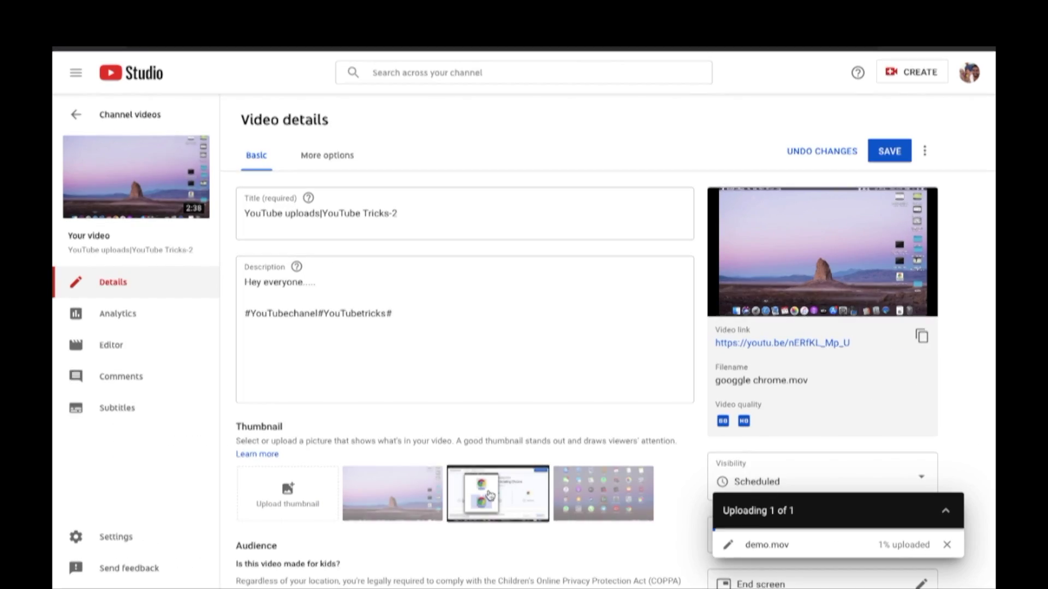
{"action": "left_click", "coordinate": [580, 482]}
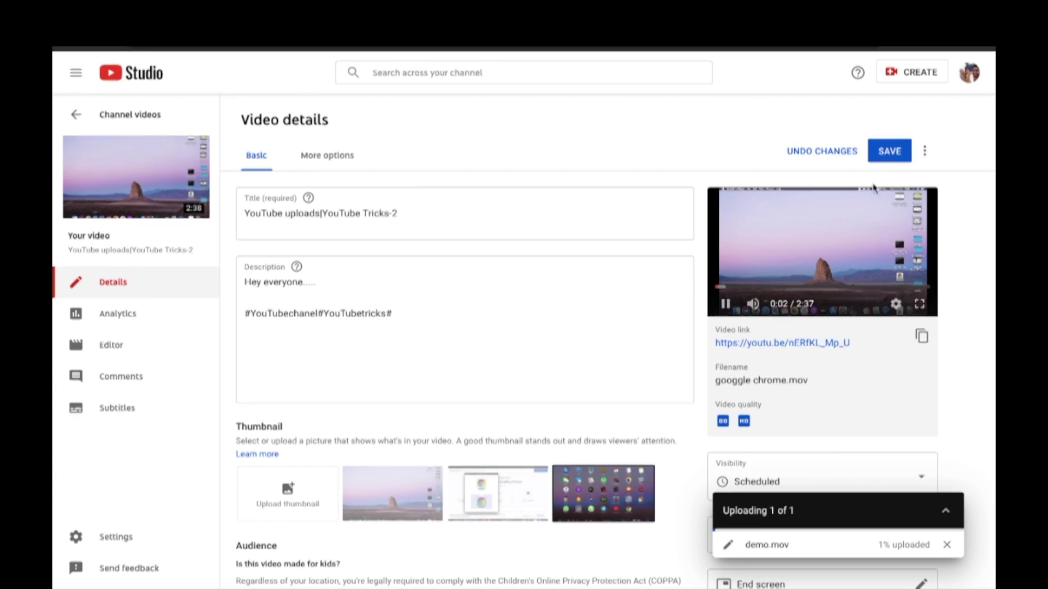
{"action": "left_click", "coordinate": [893, 152]}
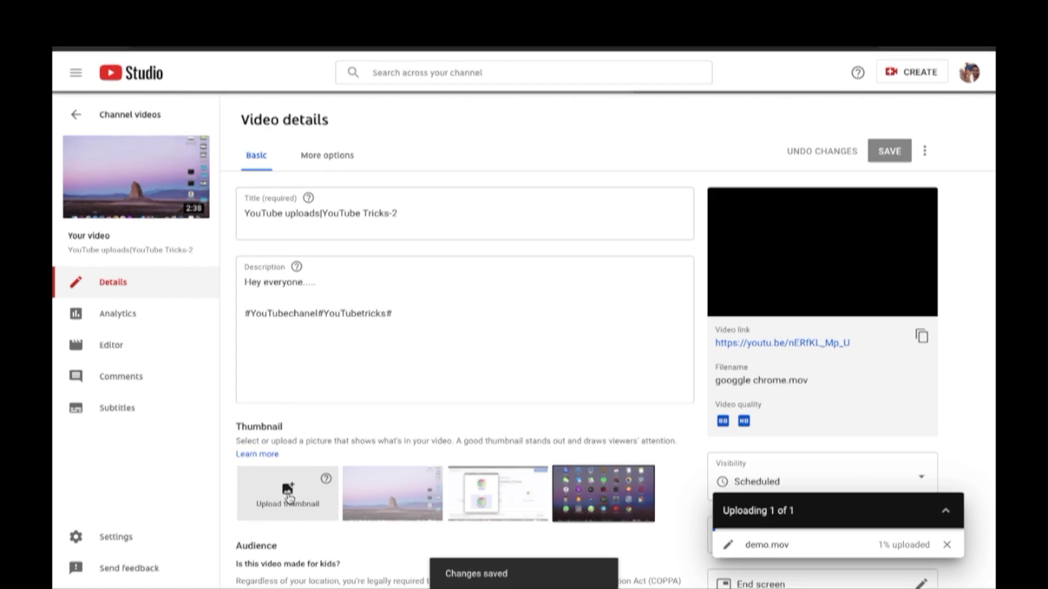
- Cancel a custom thumbnail upload and save the desert landscape frame as thumbnail
{"action": "left_click", "coordinate": [290, 498]}
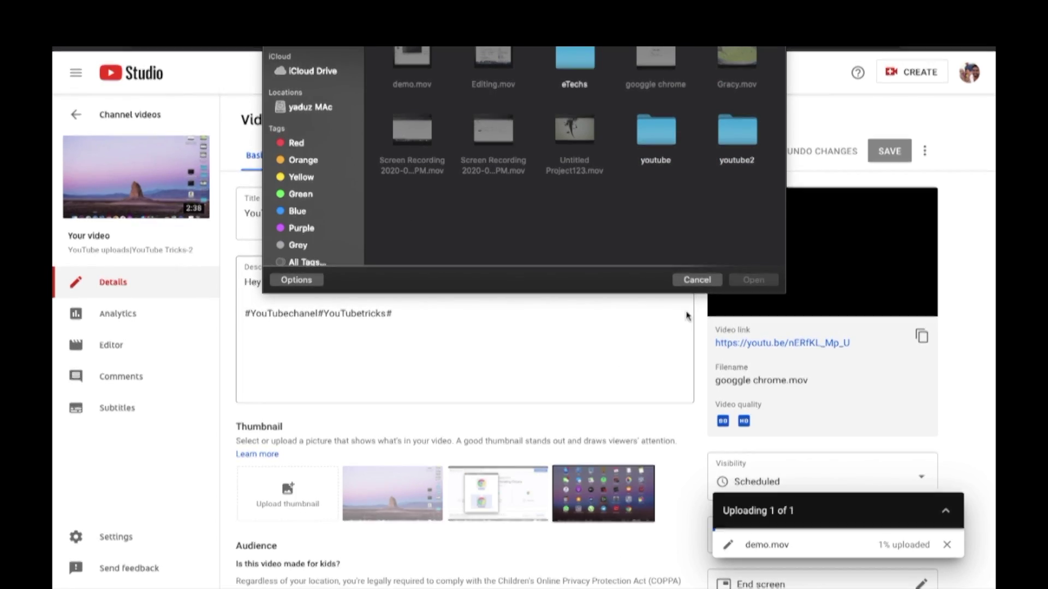
{"action": "left_click", "coordinate": [698, 280]}
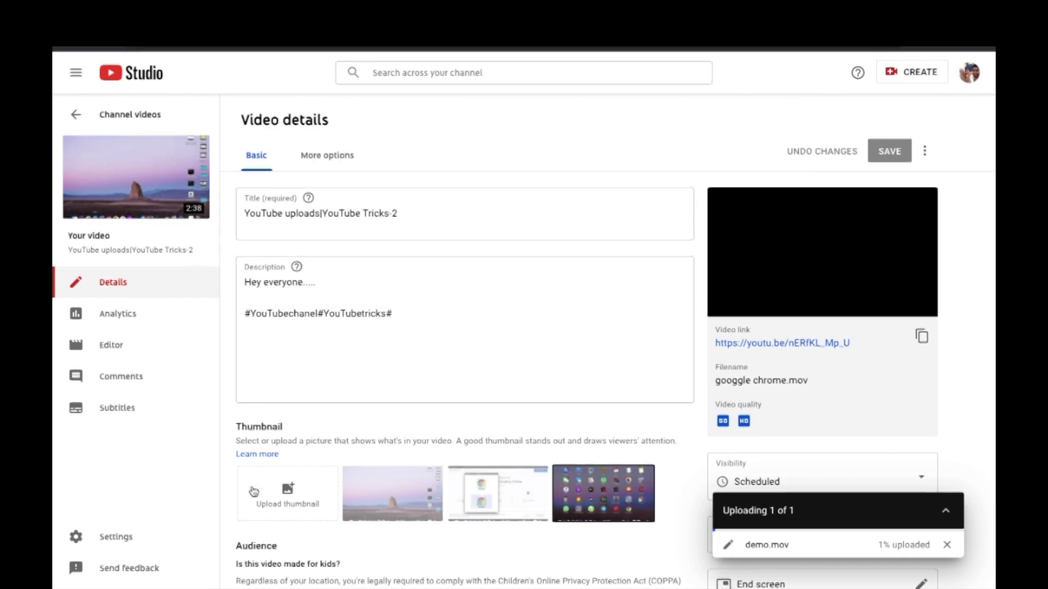
{"action": "scroll", "coordinate": [254, 491], "scroll_direction": "down", "scroll_amount": 3}
{"action": "scroll", "coordinate": [253, 492], "scroll_direction": "down", "scroll_amount": 1}
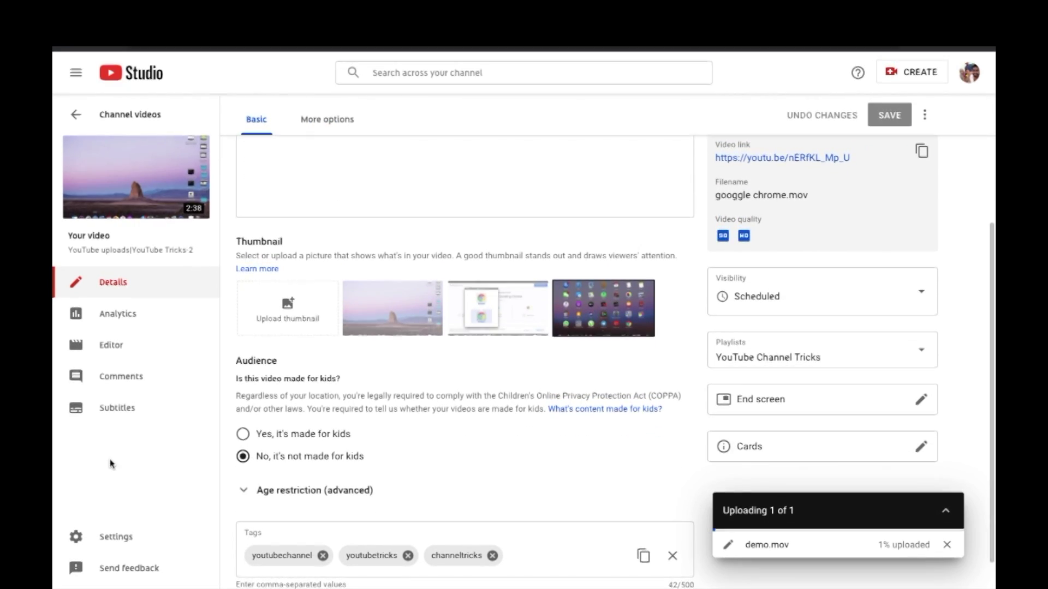
{"action": "scroll", "coordinate": [349, 393], "scroll_direction": "up", "scroll_amount": 10}
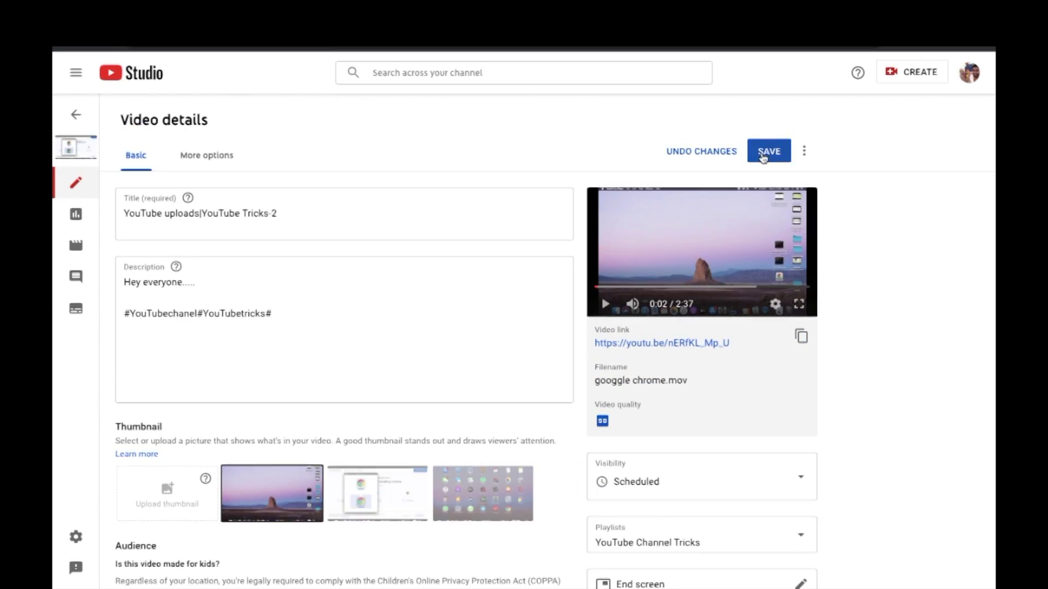
{"action": "left_click", "coordinate": [769, 151]}
{"action": "scroll", "coordinate": [246, 244], "scroll_direction": "down", "scroll_amount": 2}
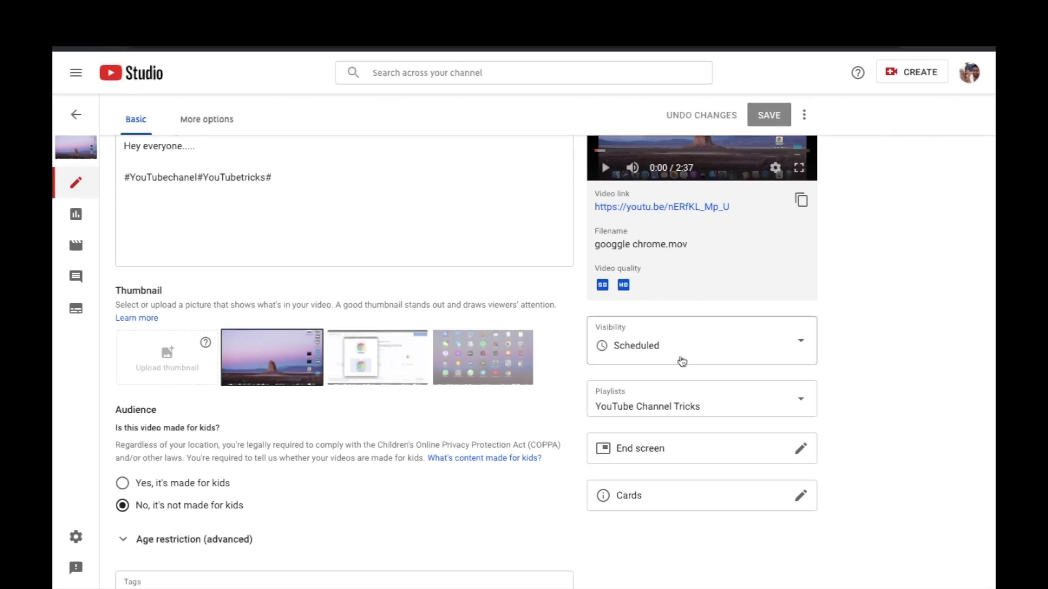
- Open the End screen editor, discard it without changes, and return to Channel videos
{"action": "left_click", "coordinate": [801, 450]}
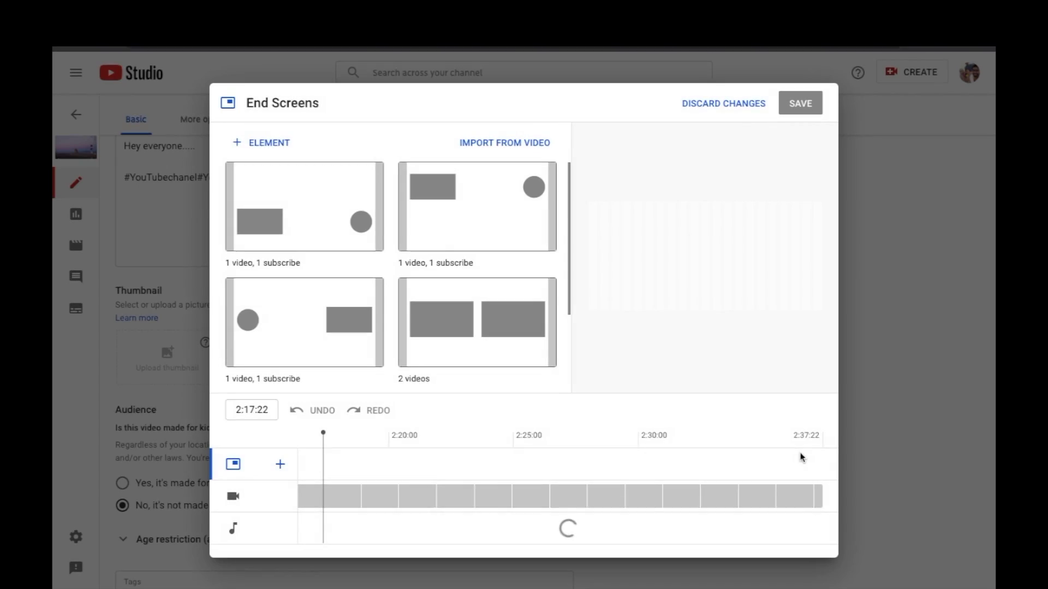
{"action": "left_click", "coordinate": [717, 104]}
{"action": "scroll", "coordinate": [526, 386], "scroll_direction": "down", "scroll_amount": 1}
{"action": "scroll", "coordinate": [526, 386], "scroll_direction": "up", "scroll_amount": 4}
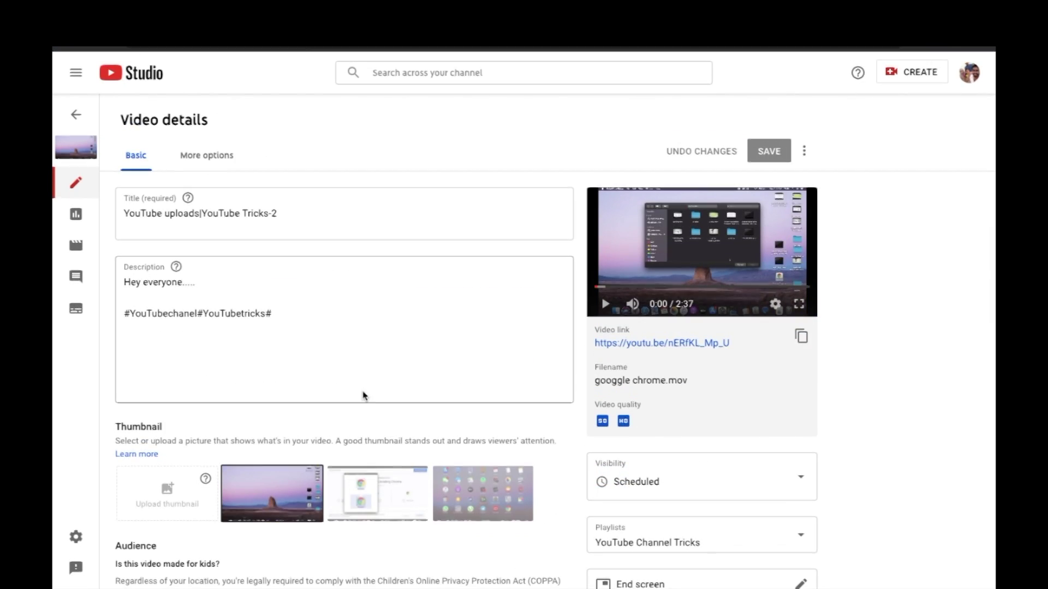
{"action": "left_click", "coordinate": [78, 116]}
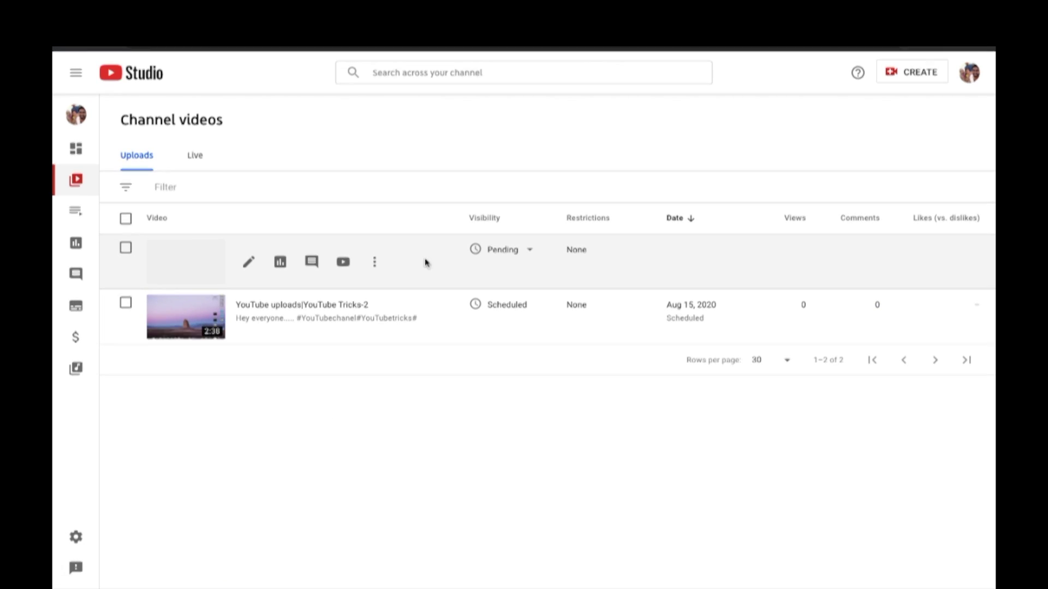
- Open the pending long video's details to find its processing abandoned as too long
{"action": "left_click", "coordinate": [199, 257]}
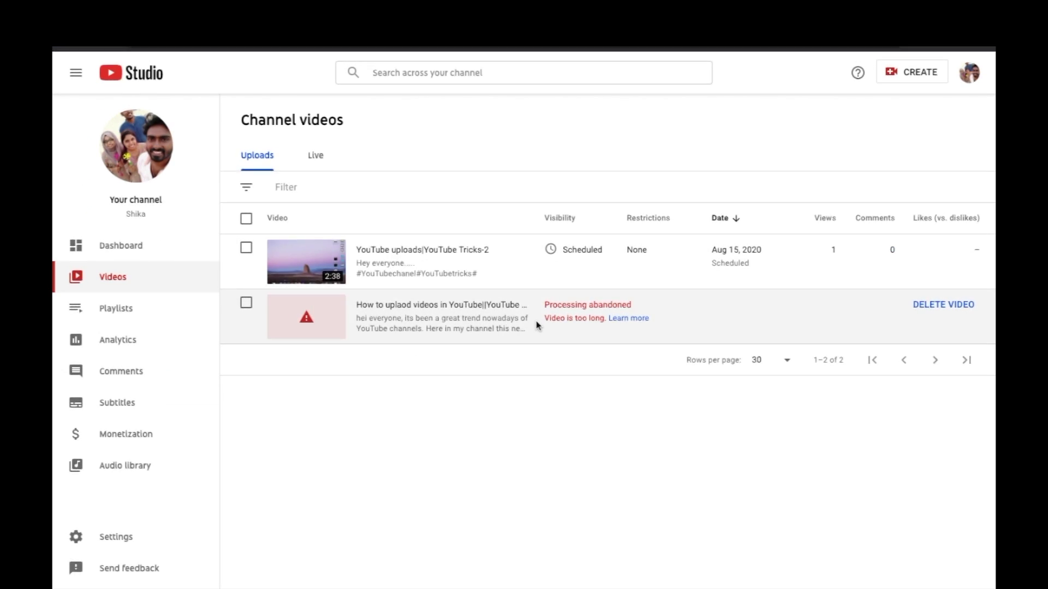
{"action": "mouse_move", "coordinate": [409, 255]}
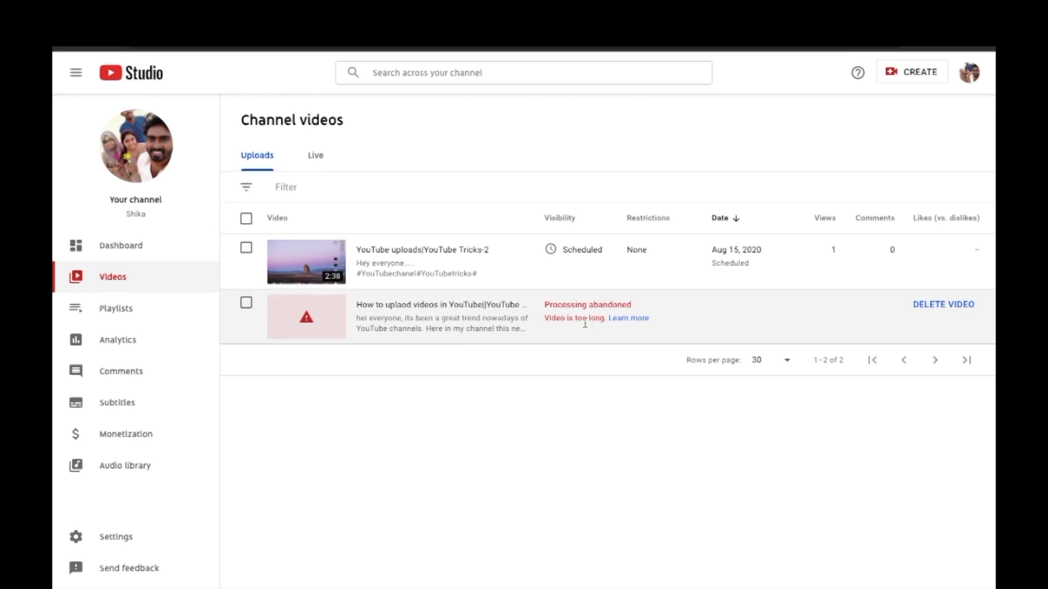
- Open the 'Upload videos longer than 15 minutes' help article and read through it
{"action": "left_click", "coordinate": [621, 319]}
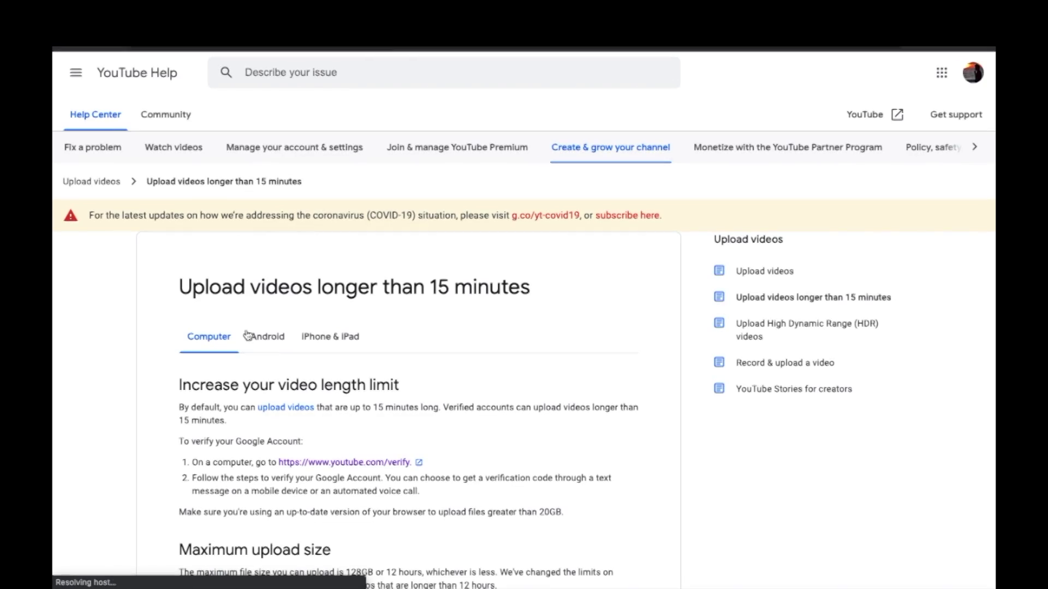
{"action": "scroll", "coordinate": [276, 354], "scroll_direction": "down", "scroll_amount": 2}
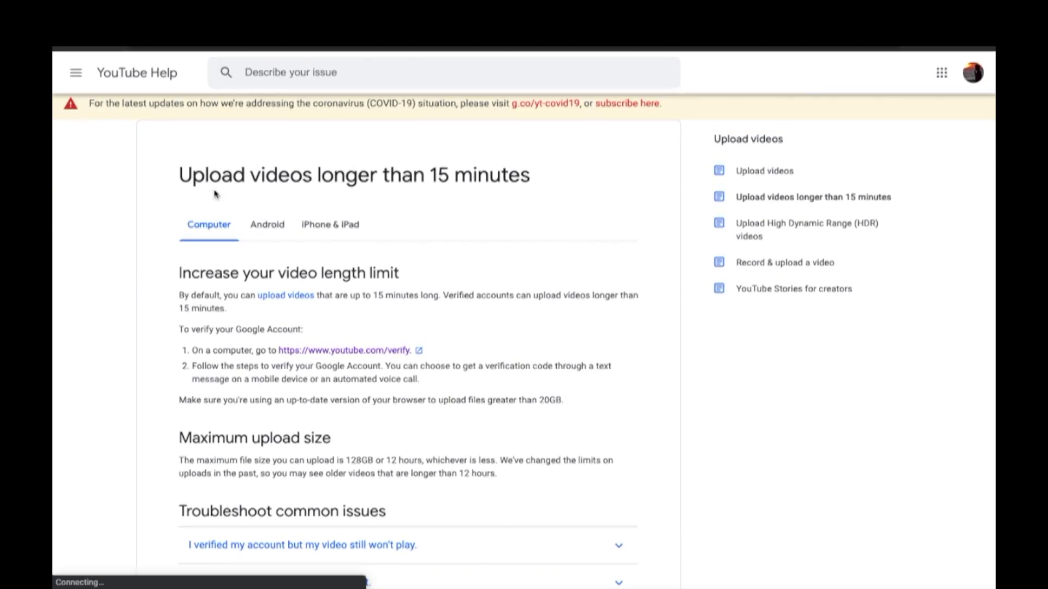
{"action": "left_click_drag", "start_coordinate": [269, 177], "coordinate": [566, 206]}
{"action": "left_click", "coordinate": [252, 264]}
{"action": "scroll", "coordinate": [280, 220], "scroll_direction": "down", "scroll_amount": 2}
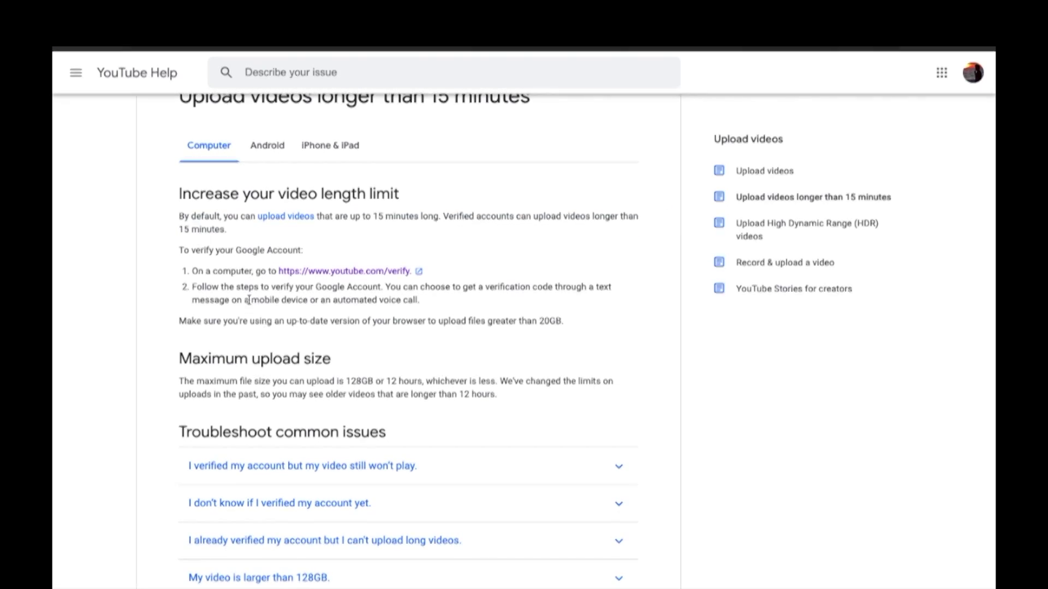
{"action": "scroll", "coordinate": [249, 299], "scroll_direction": "down", "scroll_amount": 1}
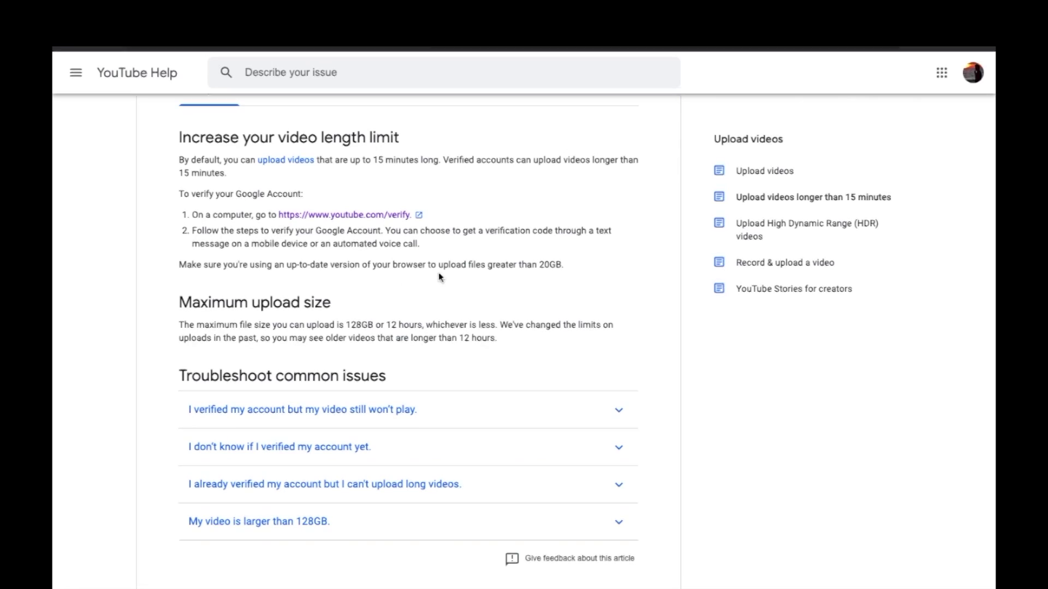
- Highlight the 20GB maximum upload size note, then follow the youtube.com/verify link
{"action": "left_click_drag", "start_coordinate": [565, 265], "coordinate": [539, 264]}
{"action": "scroll", "coordinate": [350, 335], "scroll_direction": "down", "scroll_amount": 1}
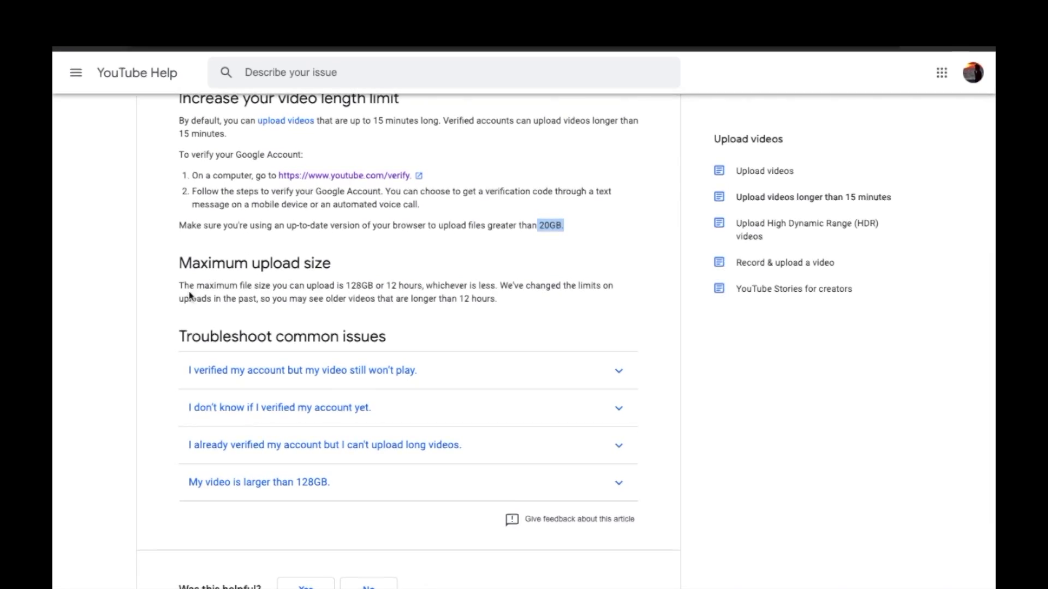
{"action": "left_click_drag", "start_coordinate": [180, 284], "coordinate": [545, 297]}
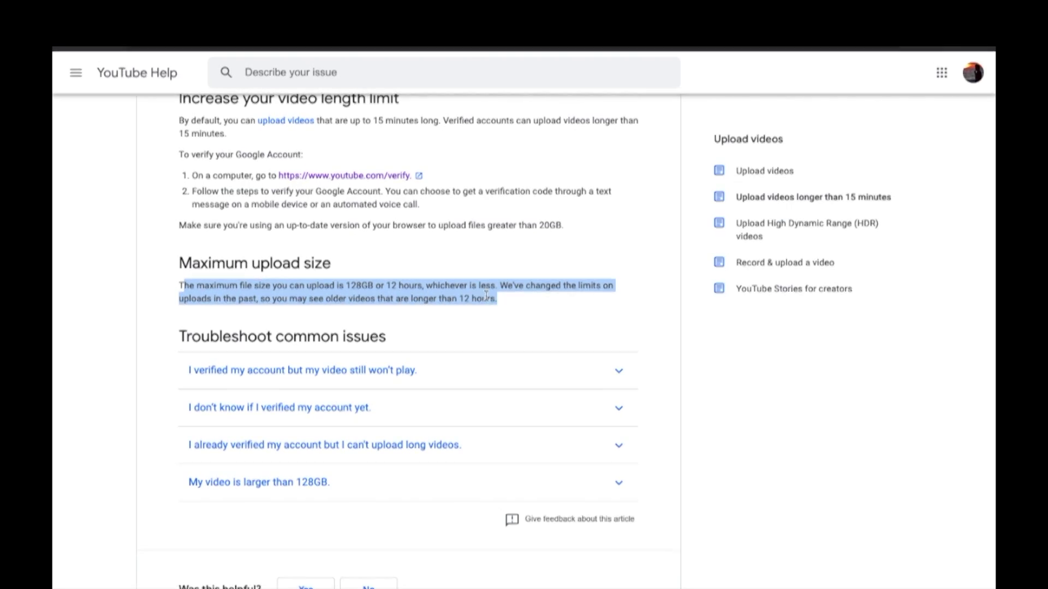
{"action": "left_click", "coordinate": [413, 248]}
{"action": "scroll", "coordinate": [370, 463], "scroll_direction": "up", "scroll_amount": 3}
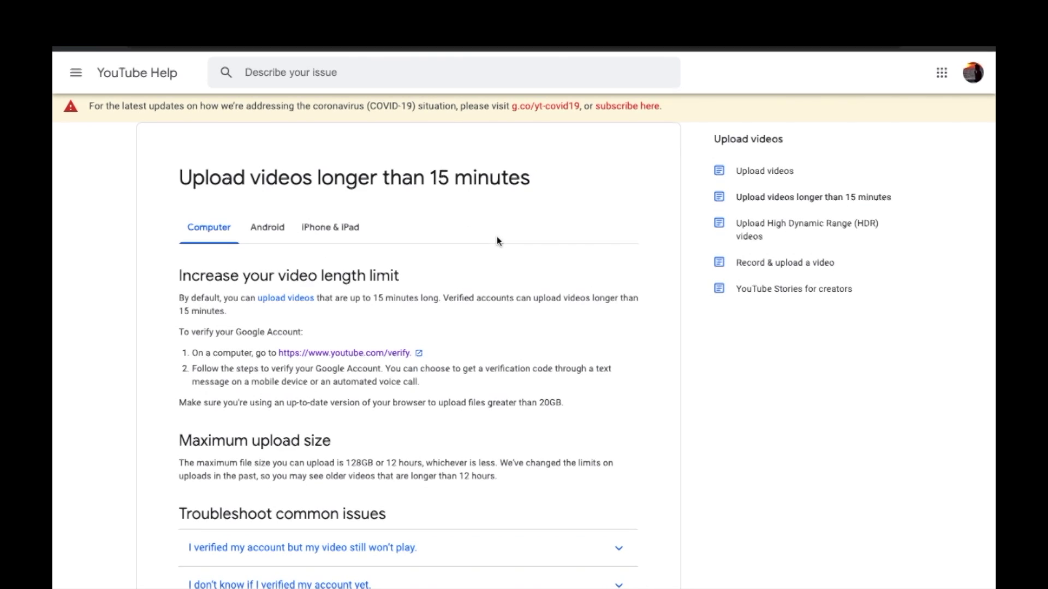
{"action": "left_click", "coordinate": [362, 354]}
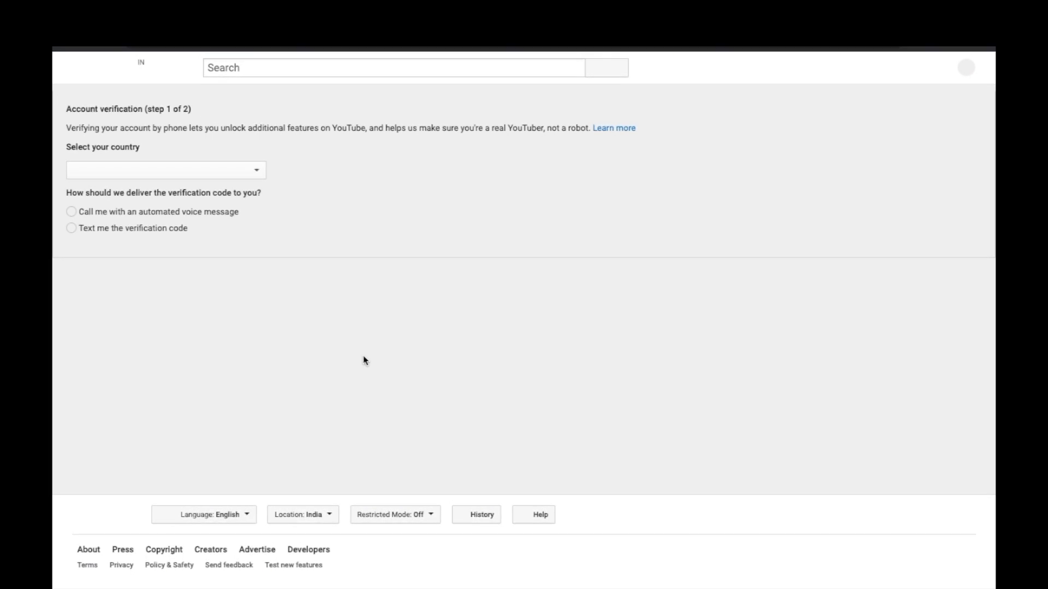
- Verify the account by text message with India selected, the phone number, and the 6-digit code
{"action": "left_click", "coordinate": [152, 173]}
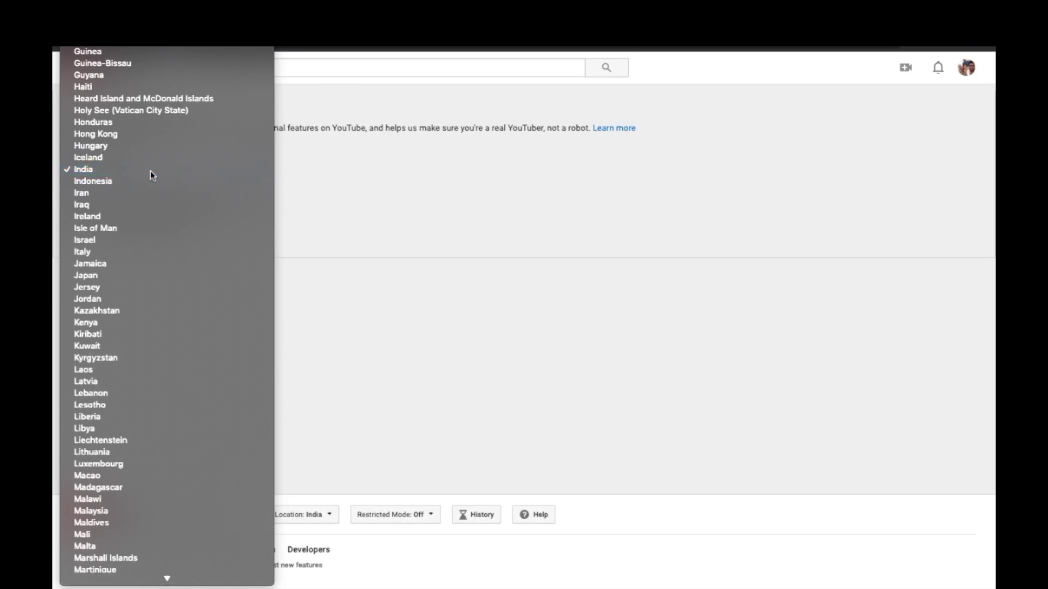
{"action": "left_click", "coordinate": [151, 173]}
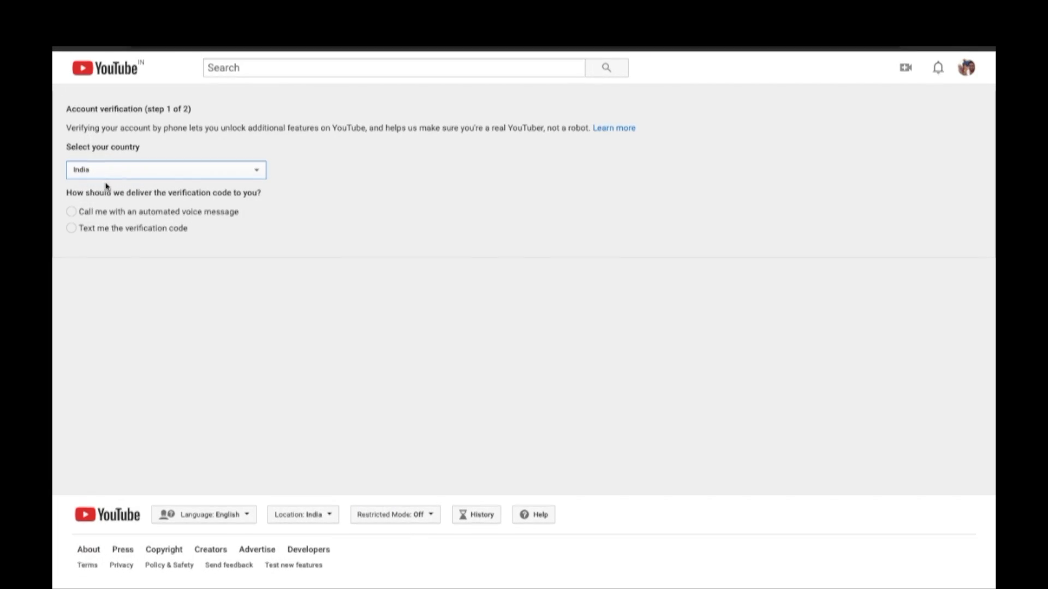
{"action": "left_click", "coordinate": [74, 232]}
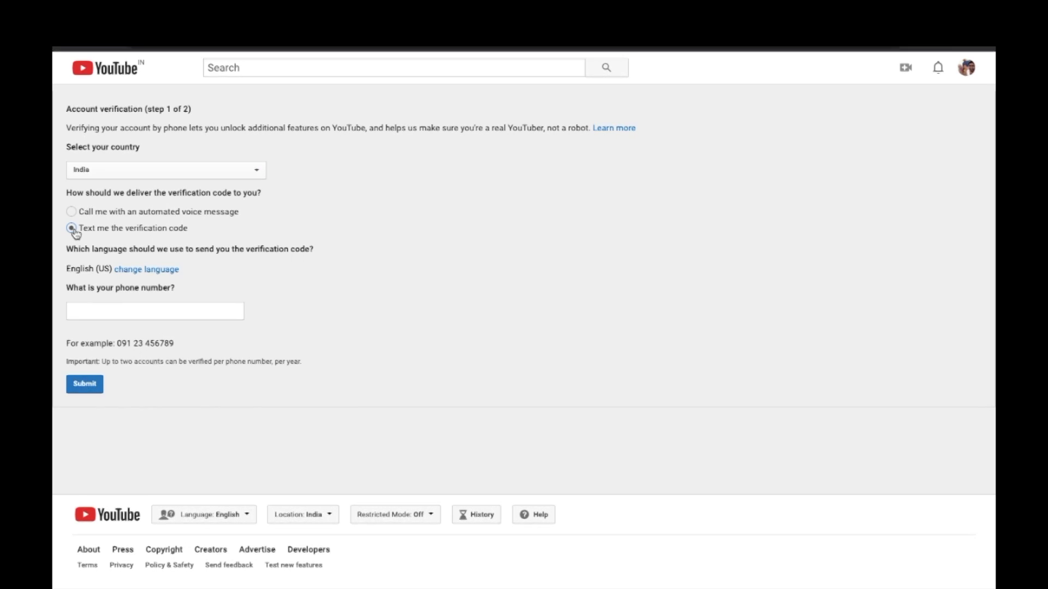
{"action": "left_click", "coordinate": [111, 309]}
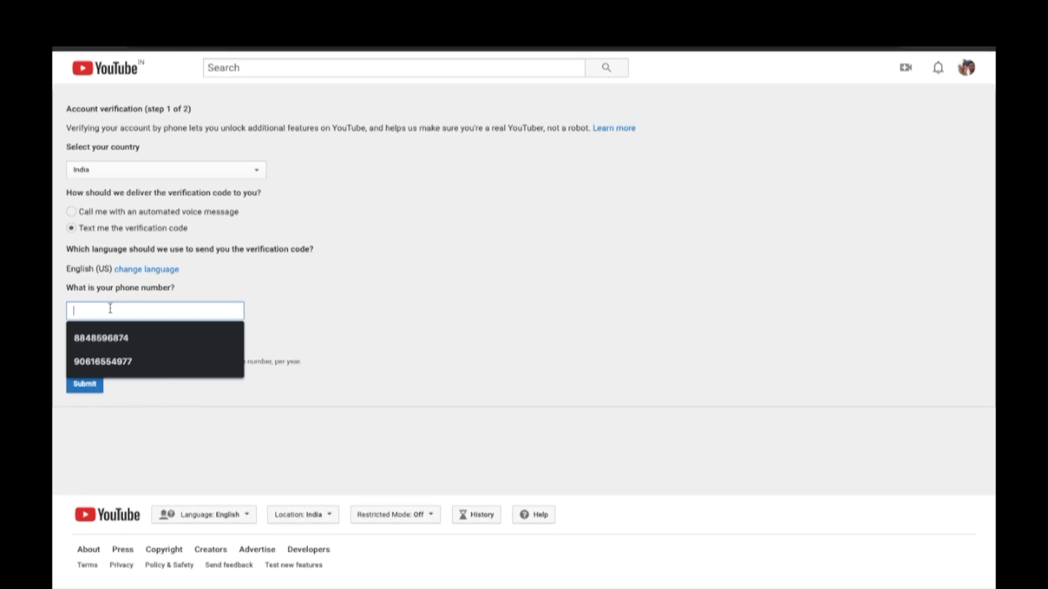
{"action": "left_click", "coordinate": [84, 385]}
{"action": "left_click", "coordinate": [81, 227]}
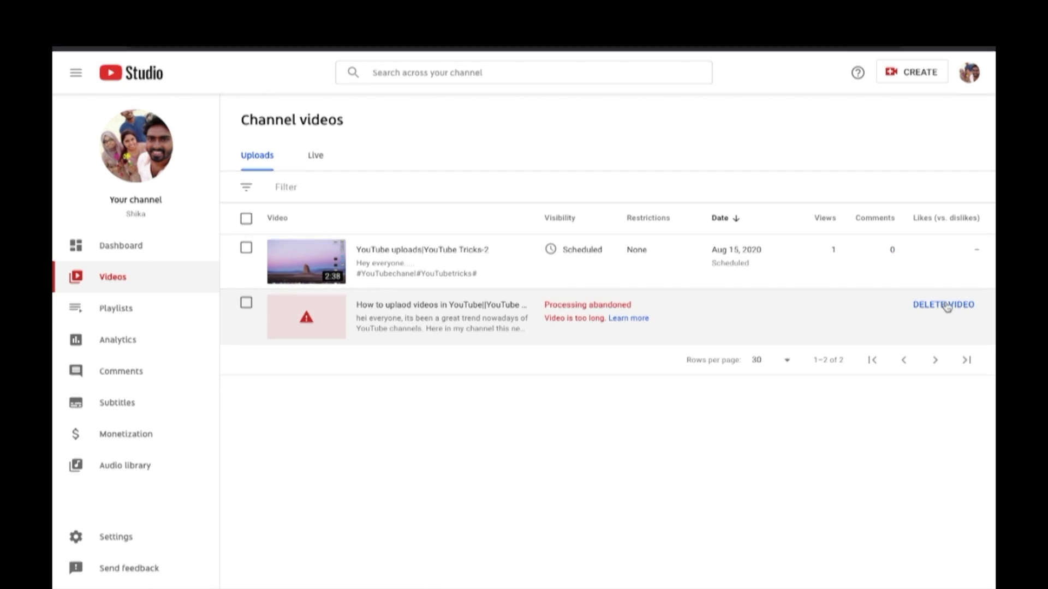
- Permanently delete the abandoned too-long video from Channel videos
{"action": "left_click", "coordinate": [955, 305]}
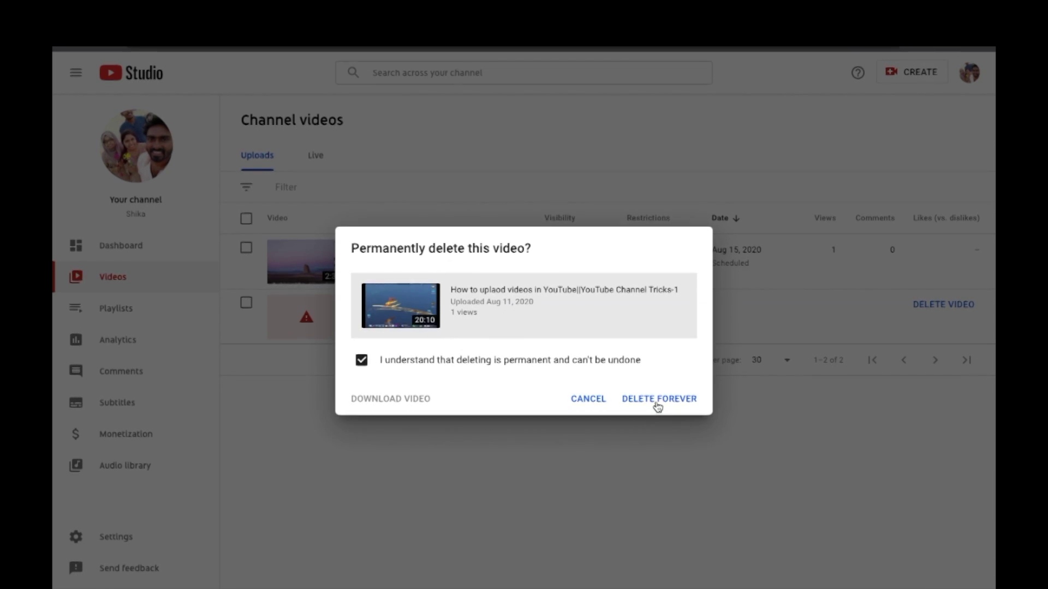
{"action": "left_click", "coordinate": [659, 406]}
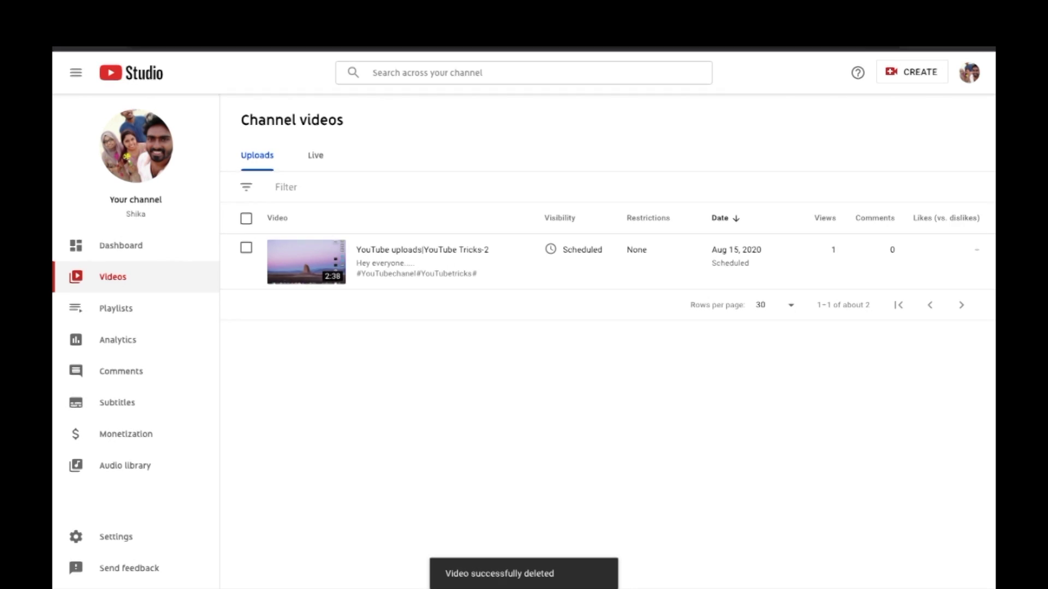
{"action": "left_click", "coordinate": [896, 80]}
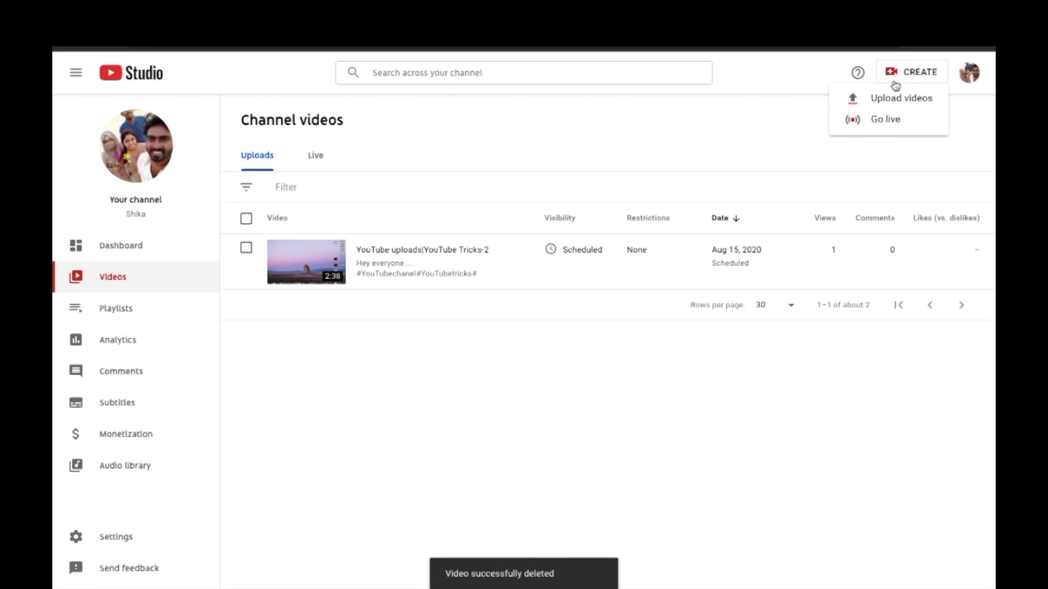
- Upload demo.mov with description 'asdfgh' in the YouTube Channel Tricks playlist
{"action": "left_click", "coordinate": [888, 104]}
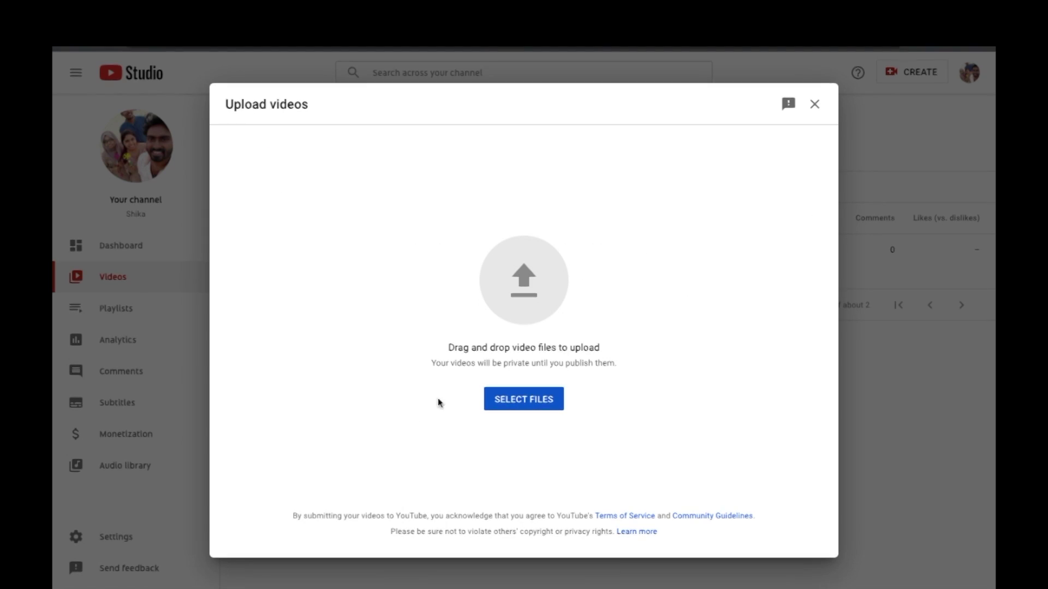
{"action": "left_click", "coordinate": [524, 400]}
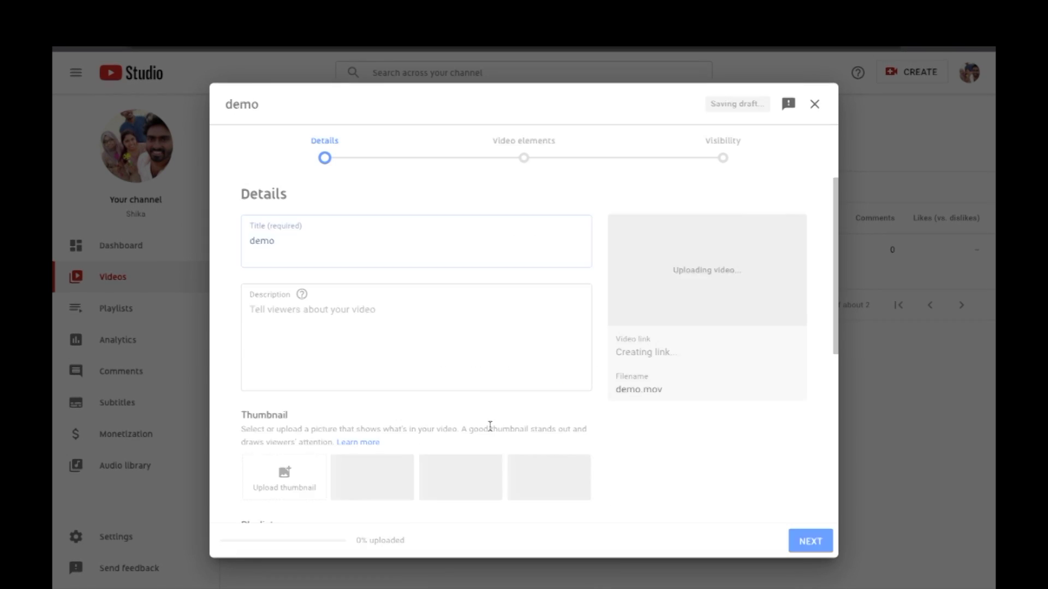
{"action": "left_click", "coordinate": [391, 323]}
{"action": "type", "text": "asdfghj"}
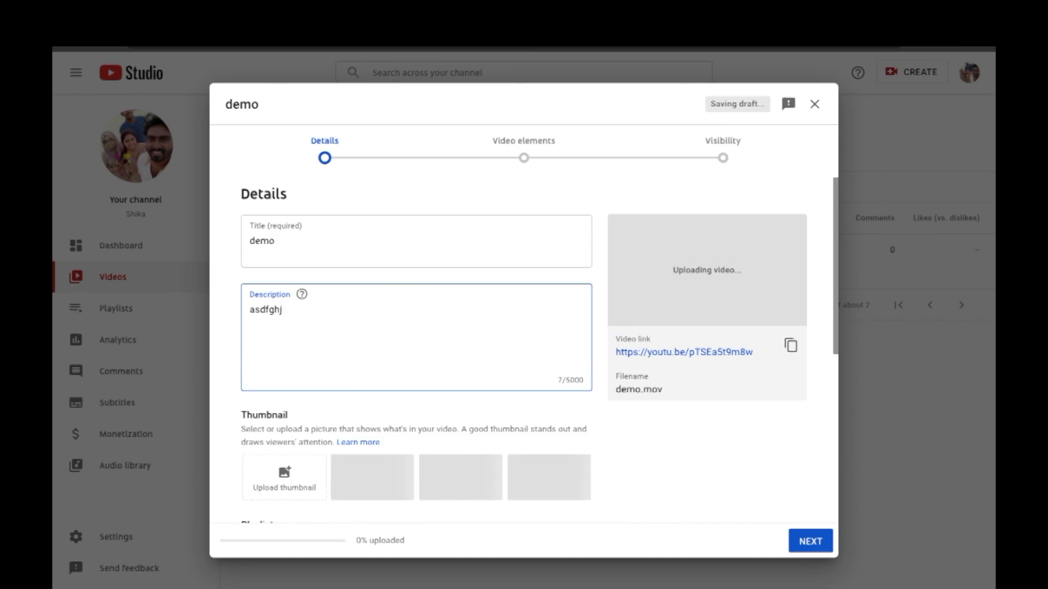
{"action": "scroll", "coordinate": [390, 328], "scroll_direction": "down", "scroll_amount": 5}
{"action": "left_click", "coordinate": [335, 316]}
{"action": "left_click", "coordinate": [263, 312]}
{"action": "left_click", "coordinate": [427, 537]}
- Mark it not made for kids, leave age restriction off, and save it as Private
{"action": "scroll", "coordinate": [426, 537], "scroll_direction": "down", "scroll_amount": 2}
{"action": "left_click", "coordinate": [249, 401]}
{"action": "left_click", "coordinate": [249, 435]}
{"action": "scroll", "coordinate": [249, 436], "scroll_direction": "down", "scroll_amount": 2}
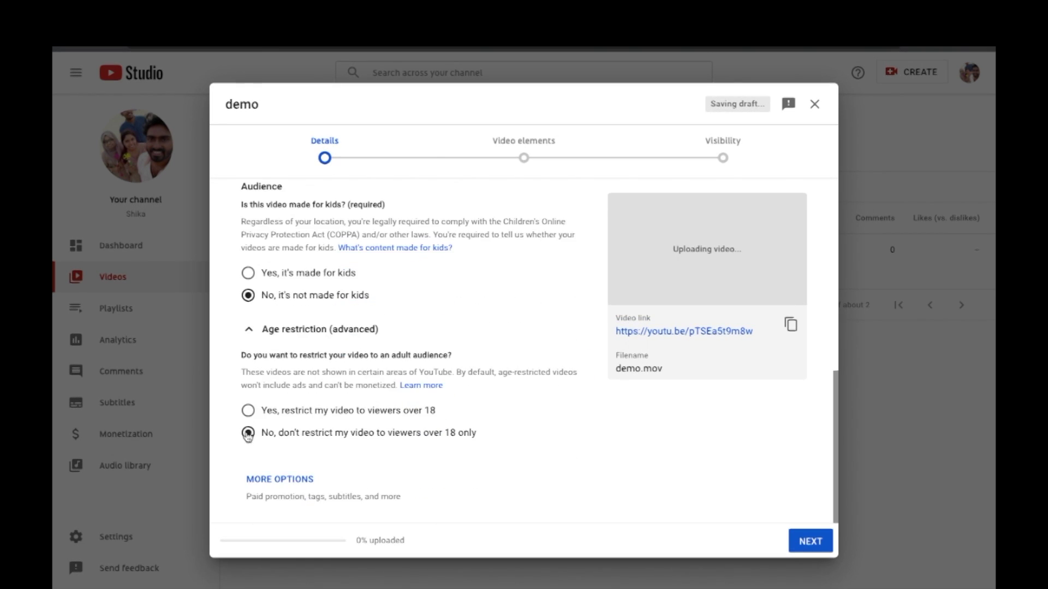
{"action": "left_click", "coordinate": [816, 547]}
{"action": "left_click", "coordinate": [811, 542]}
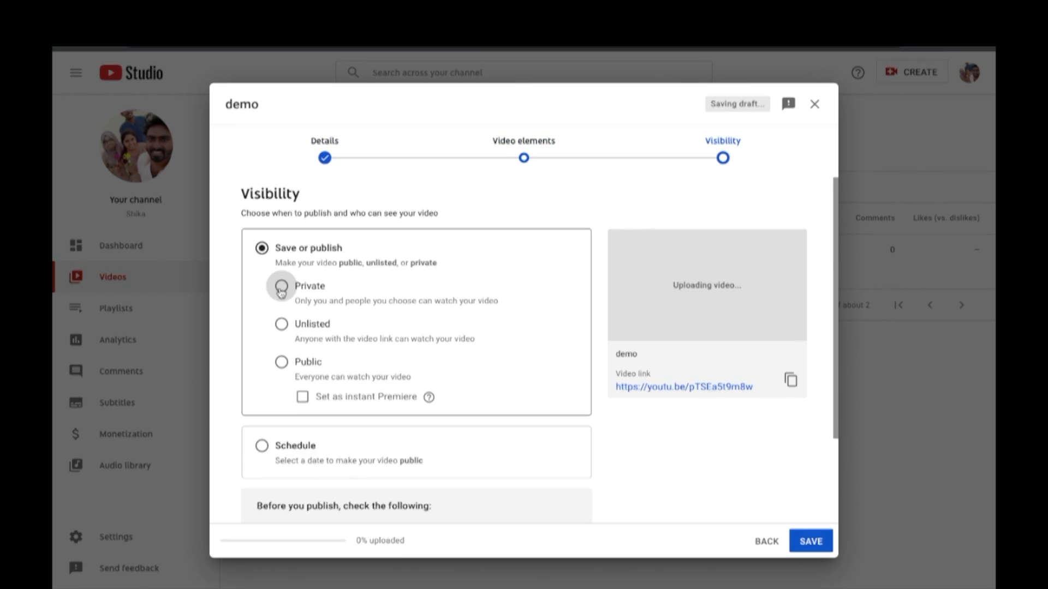
{"action": "scroll", "coordinate": [483, 380], "scroll_direction": "down", "scroll_amount": 2}
{"action": "left_click", "coordinate": [797, 541]}
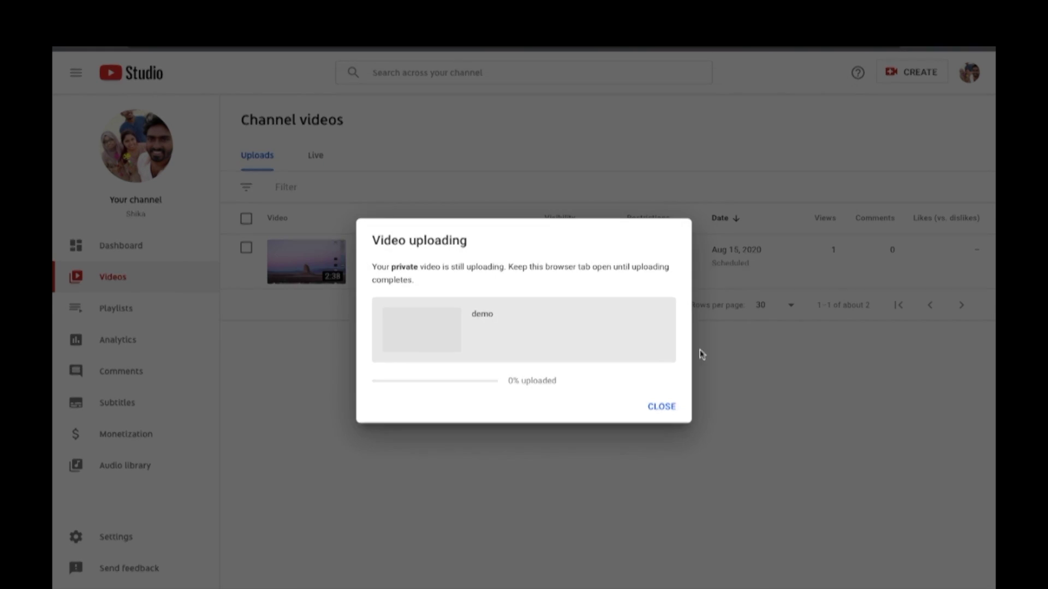
{"action": "left_click", "coordinate": [661, 407]}
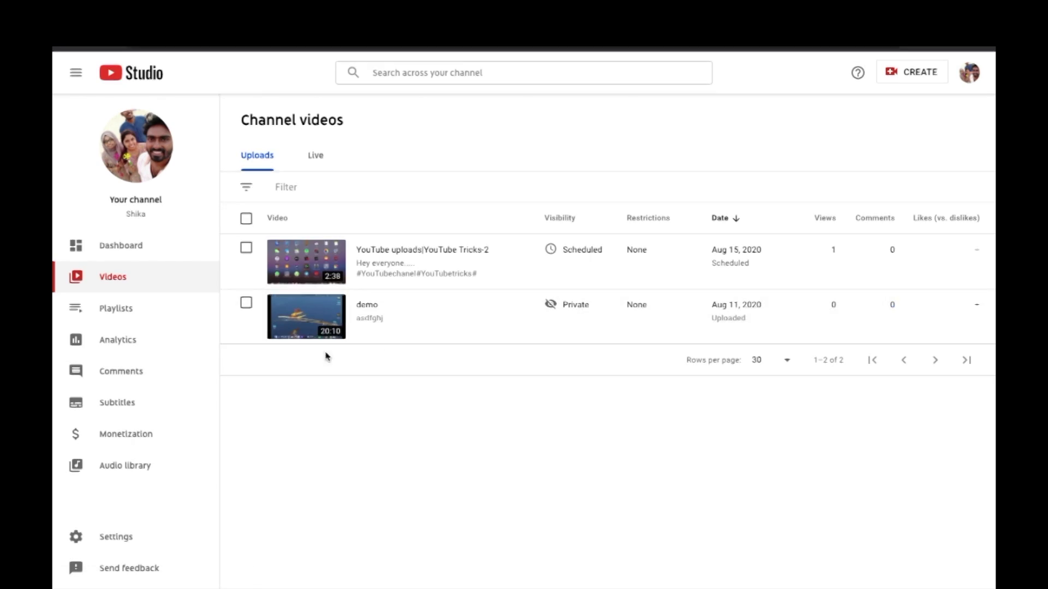
- Play and pause the demo video on its watch page, then return to Channel videos
{"action": "left_click", "coordinate": [323, 336]}
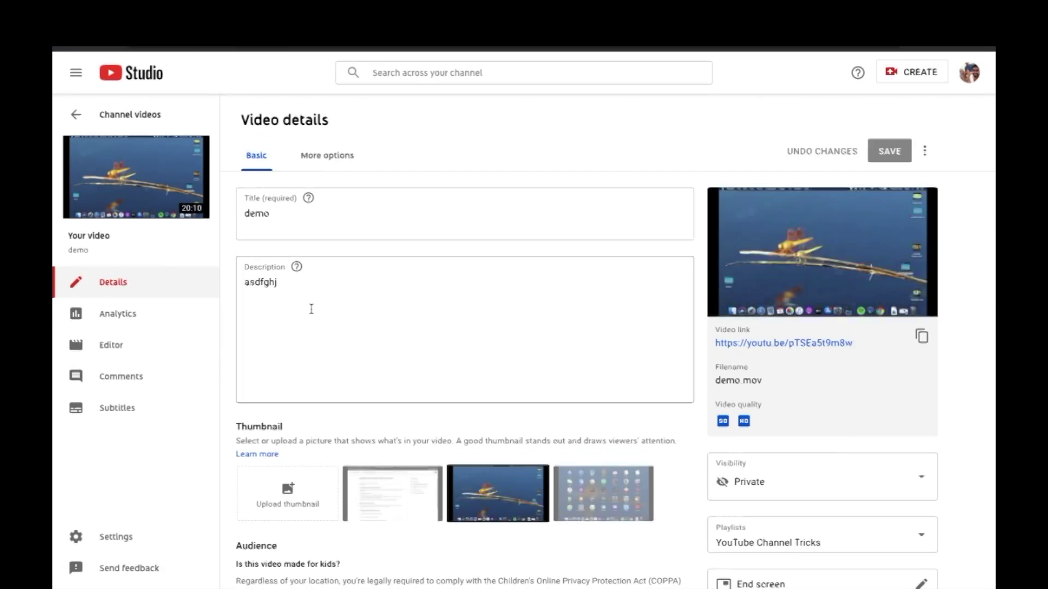
{"action": "left_click", "coordinate": [757, 328]}
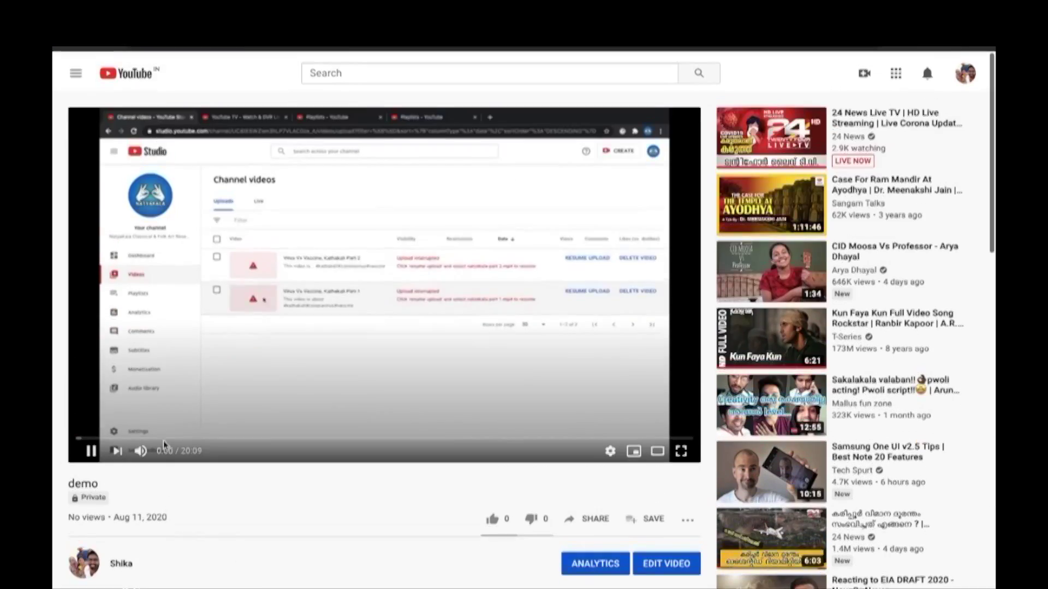
{"action": "left_click", "coordinate": [91, 451]}
{"action": "scroll", "coordinate": [202, 415], "scroll_direction": "down", "scroll_amount": 3}
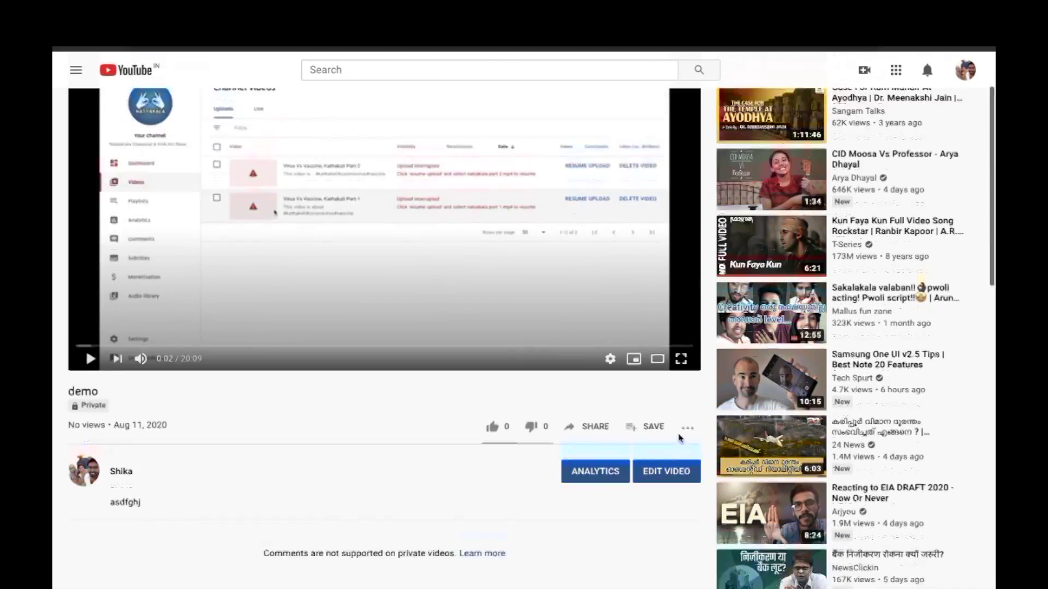
{"action": "scroll", "coordinate": [679, 437], "scroll_direction": "up", "scroll_amount": 3}
{"action": "left_click", "coordinate": [98, 16]}
{"action": "scroll", "coordinate": [432, 328], "scroll_direction": "down", "scroll_amount": 3}
{"action": "scroll", "coordinate": [432, 327], "scroll_direction": "up", "scroll_amount": 3}
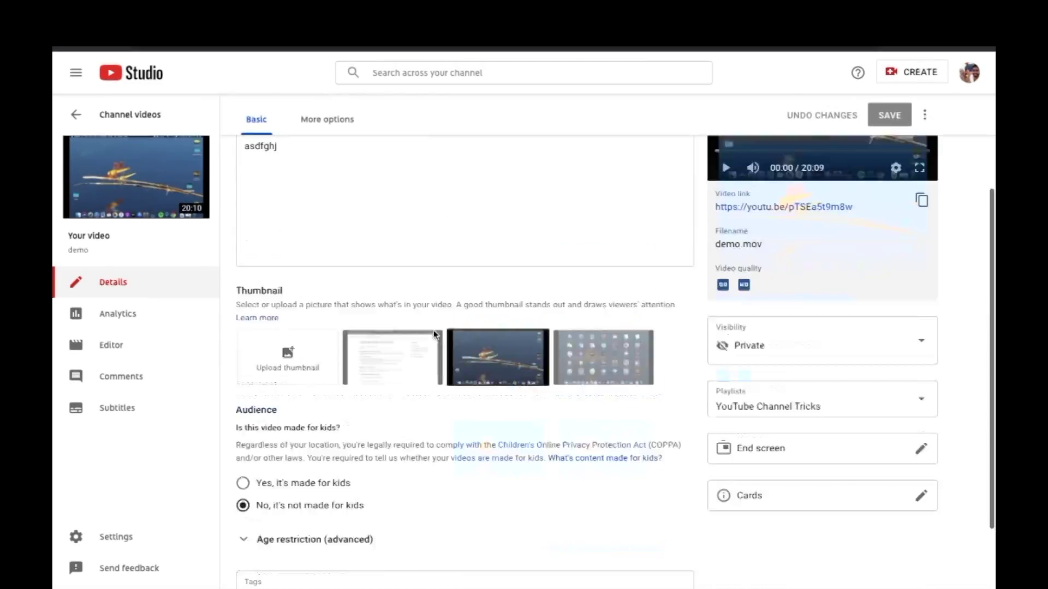
{"action": "left_click", "coordinate": [76, 117]}
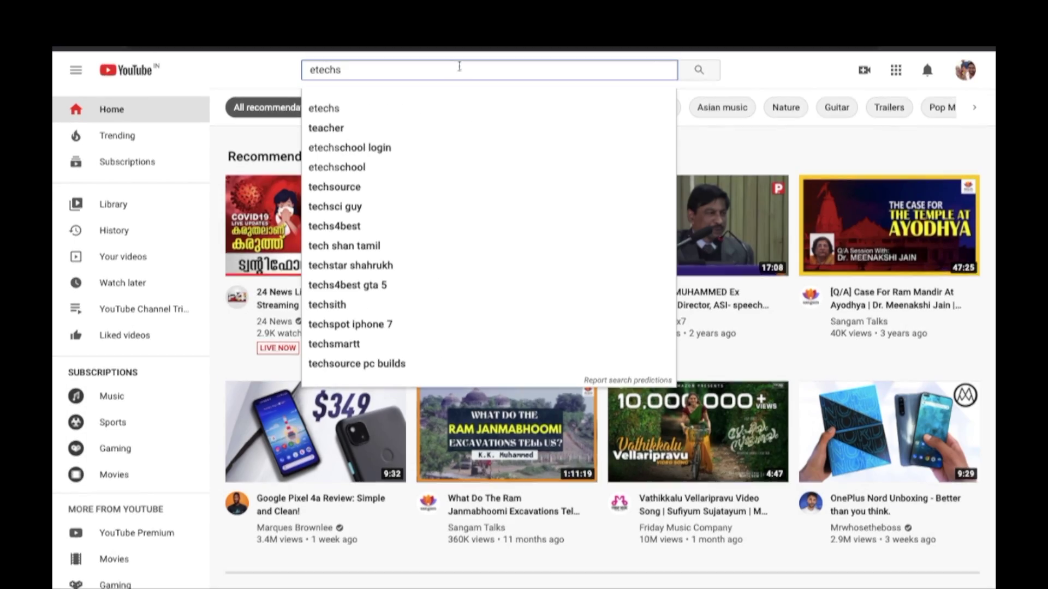
- Run the etechs search on YouTube and browse the results
{"action": "left_click", "coordinate": [425, 110]}
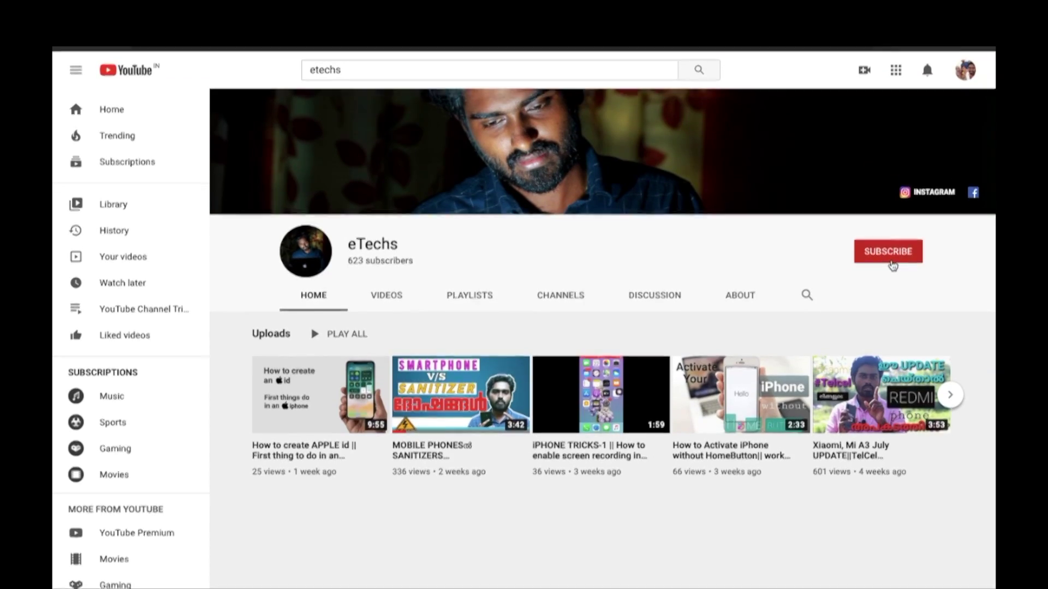
{"action": "scroll", "coordinate": [681, 389], "scroll_direction": "down", "scroll_amount": 3}
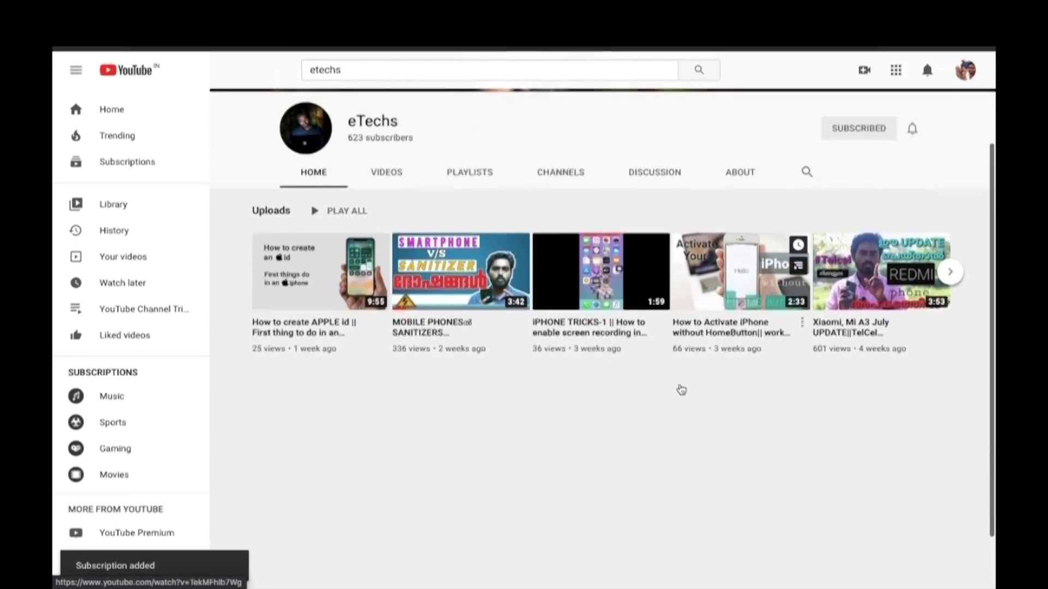
{"action": "scroll", "coordinate": [681, 389], "scroll_direction": "up", "scroll_amount": 3}
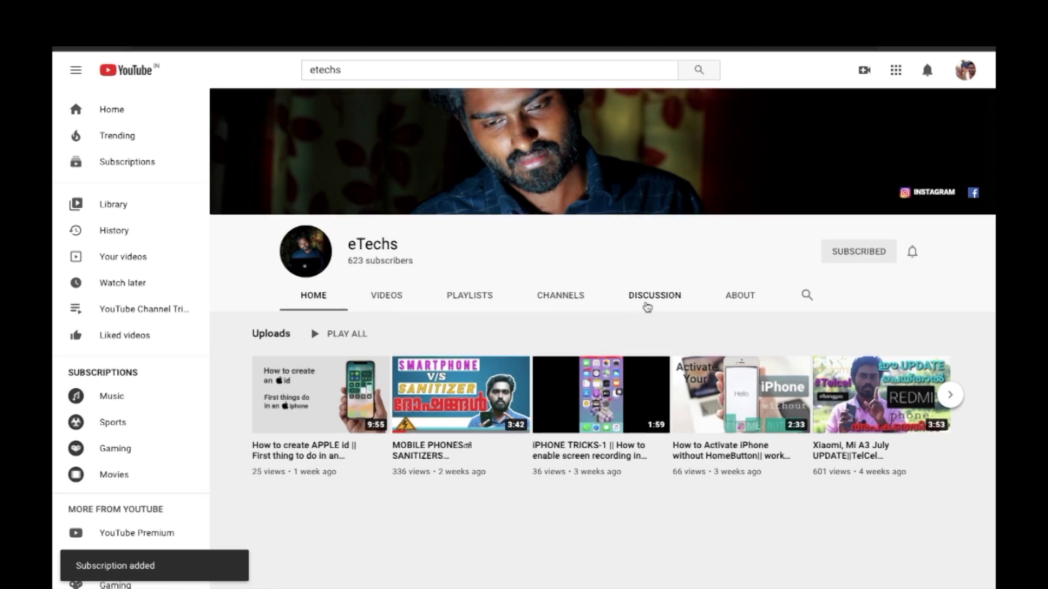